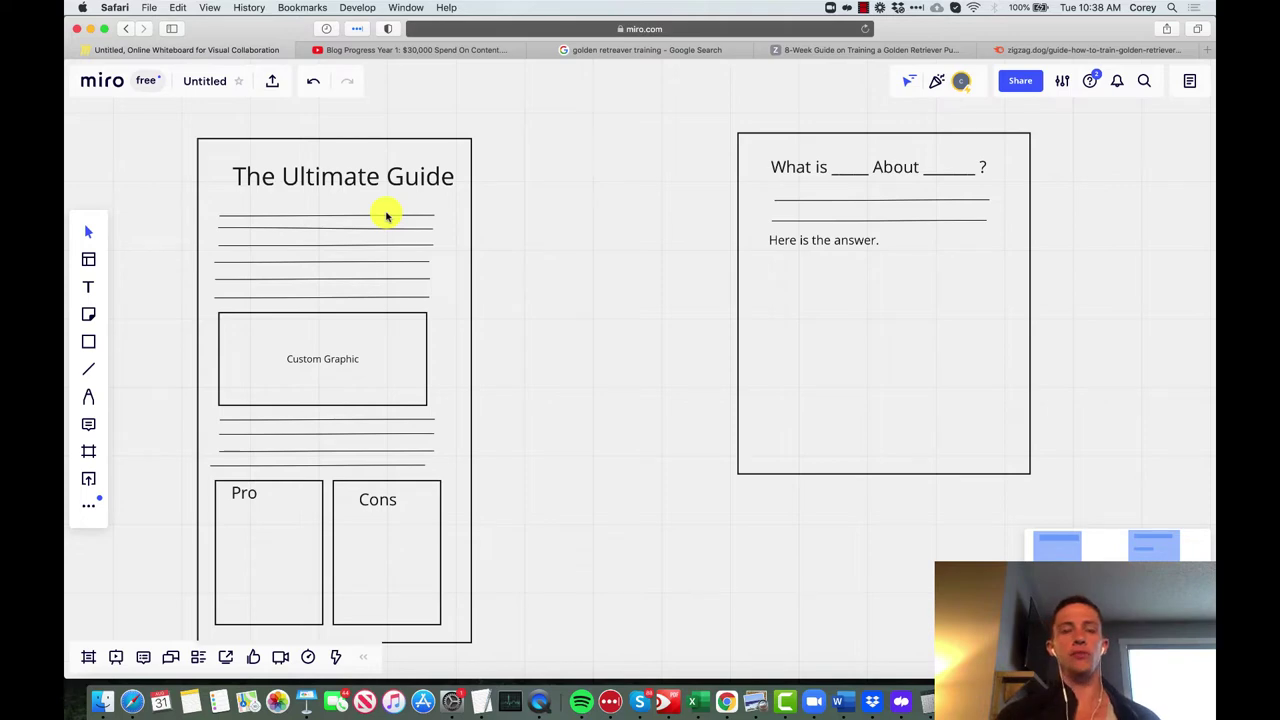
- Switch from the Miro wireframe board to the 'Blog Progress Year 1' YouTube video tab
click(465, 49)
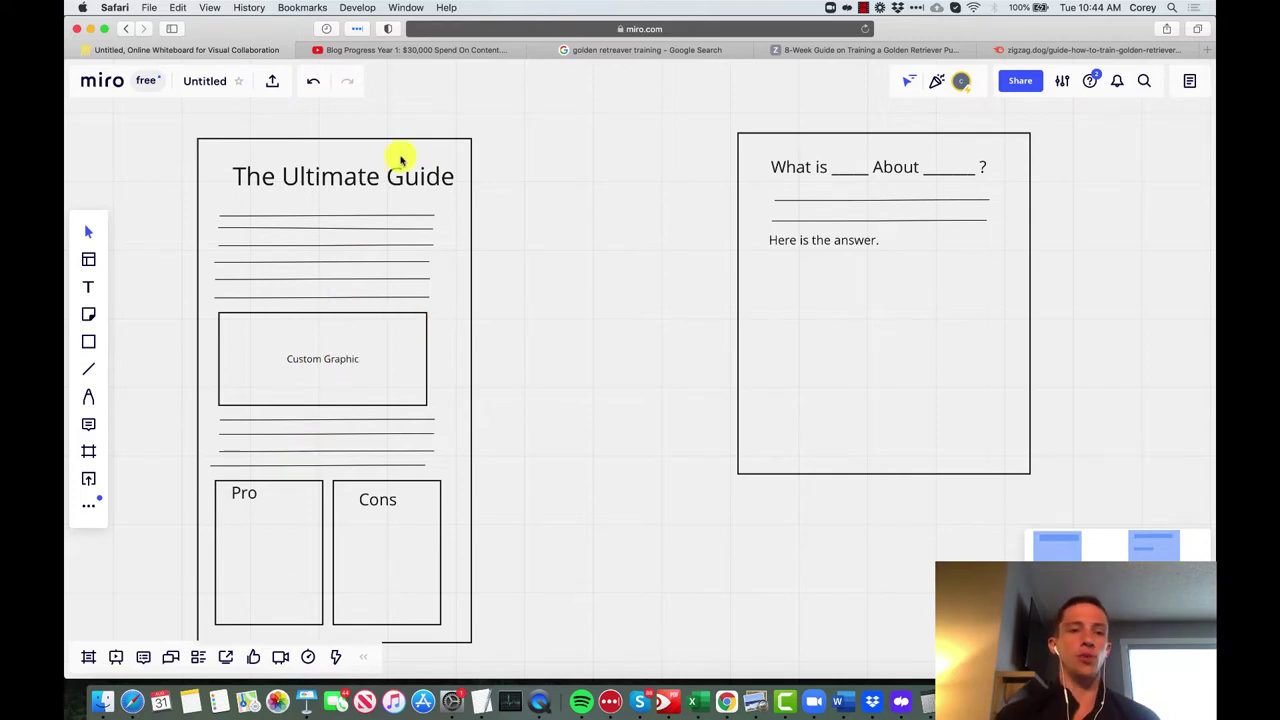
click(465, 48)
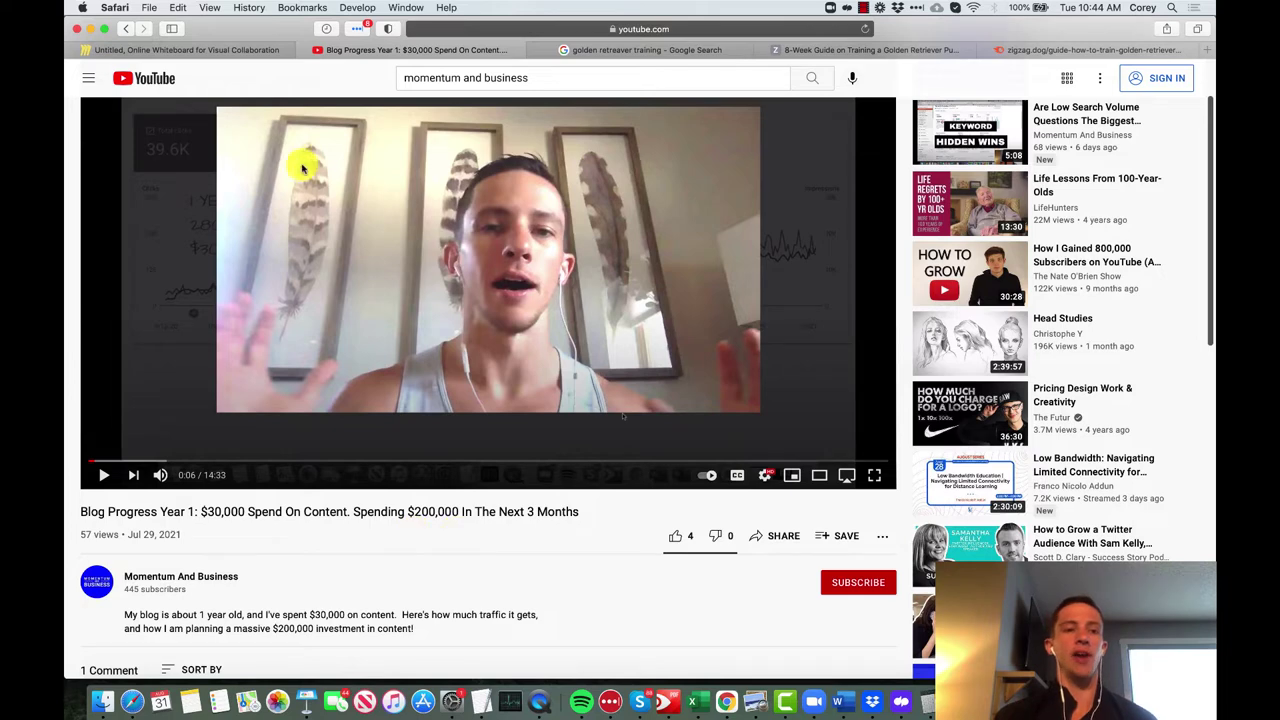
click(186, 50)
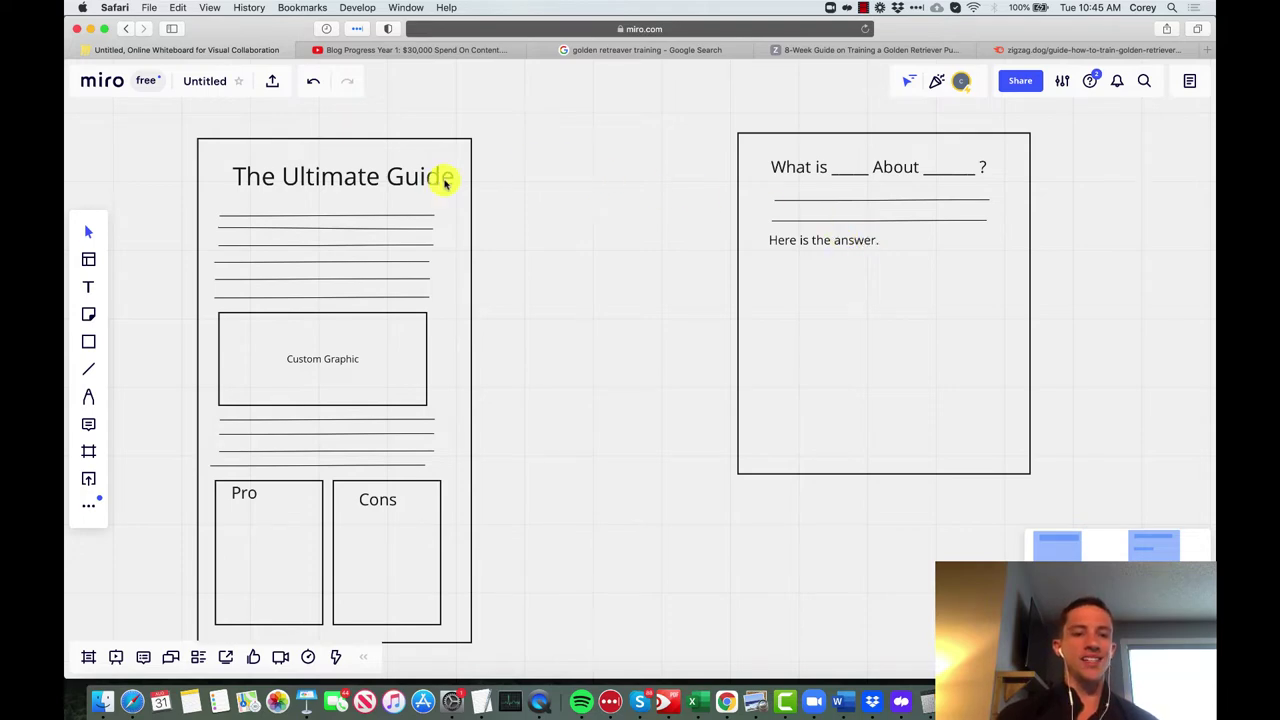
- Open the zigzag.dog 8-week golden retriever training guide from the search results and scroll through it
click(657, 49)
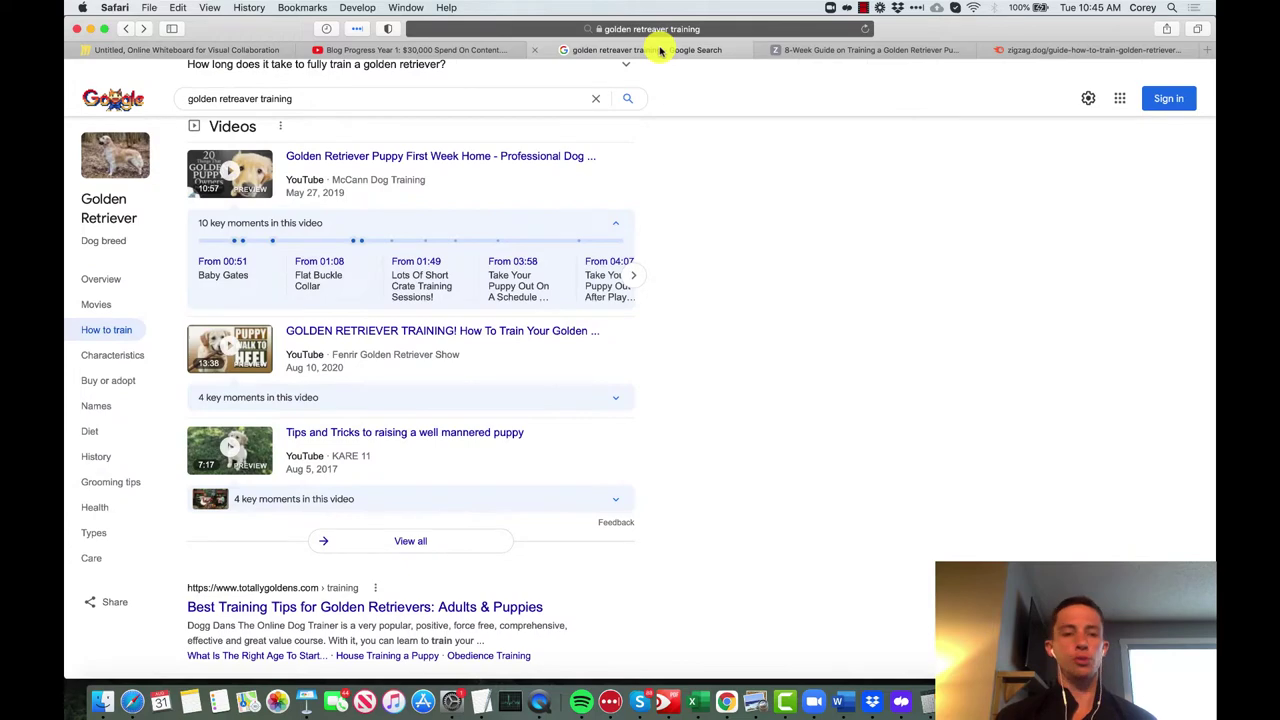
click(880, 52)
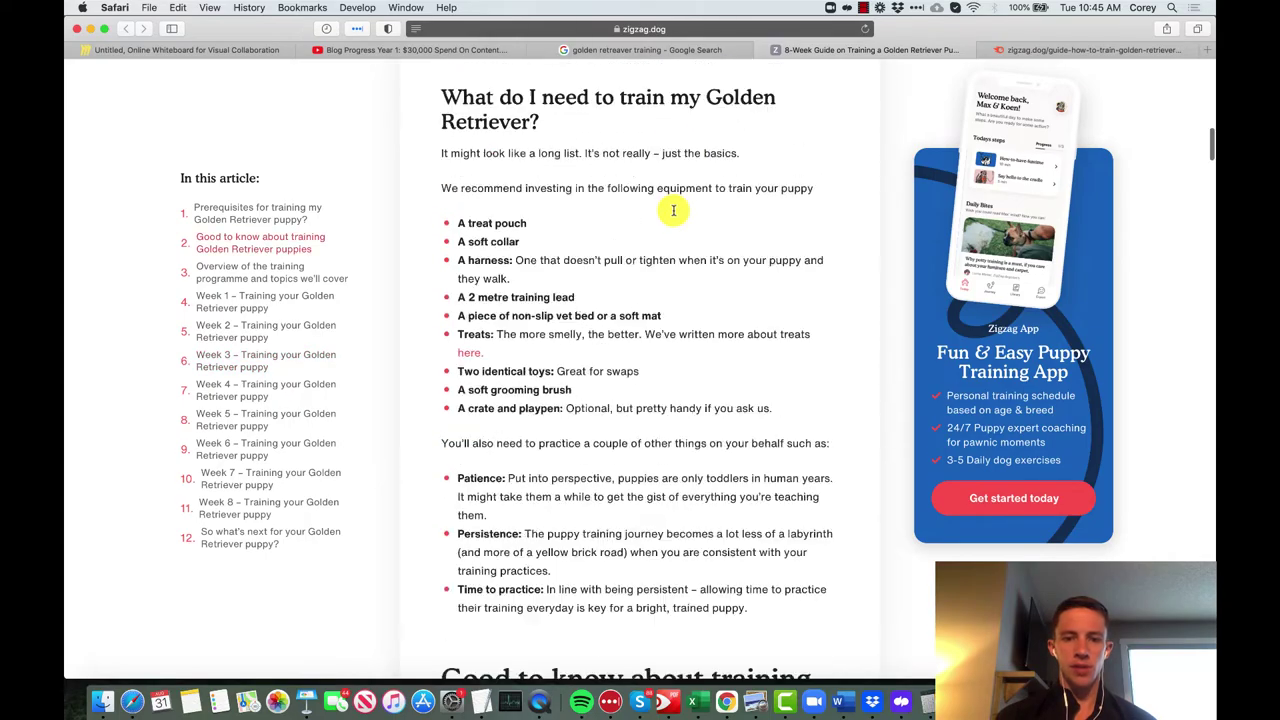
scroll(673, 213, up, 15)
scroll(673, 210, down, 5)
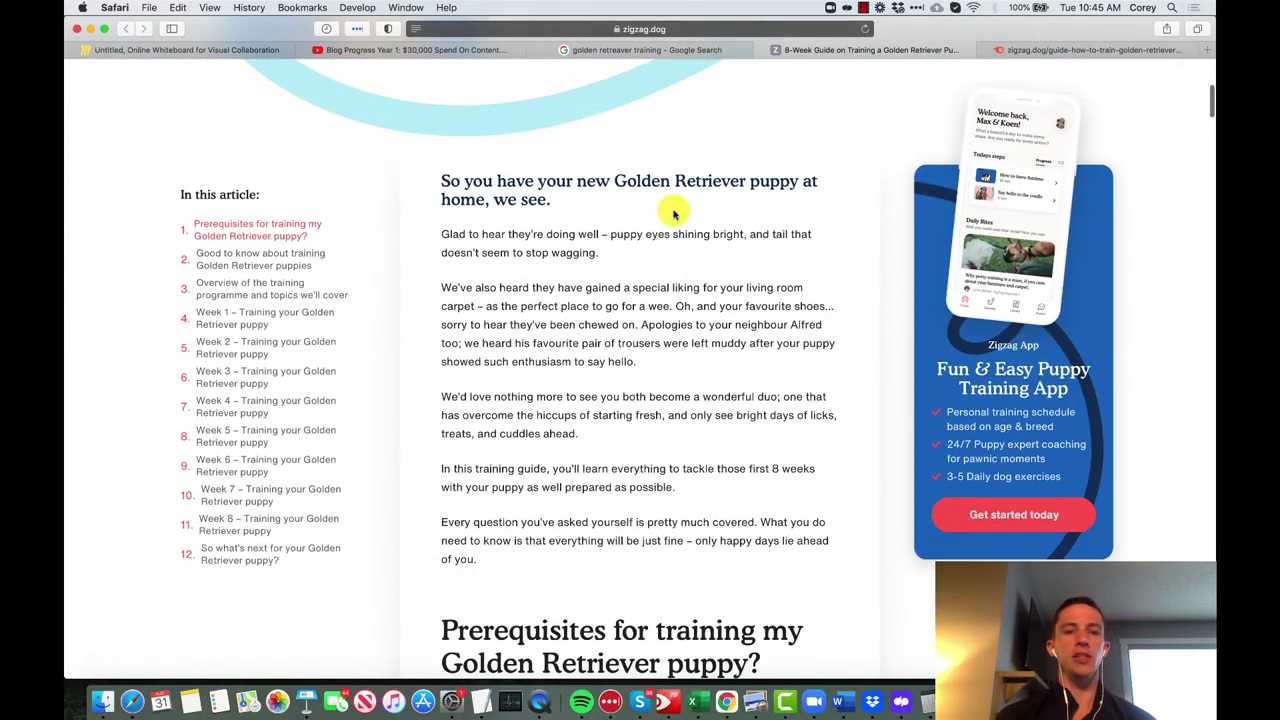
scroll(674, 210, up, 5)
scroll(673, 213, down, 20)
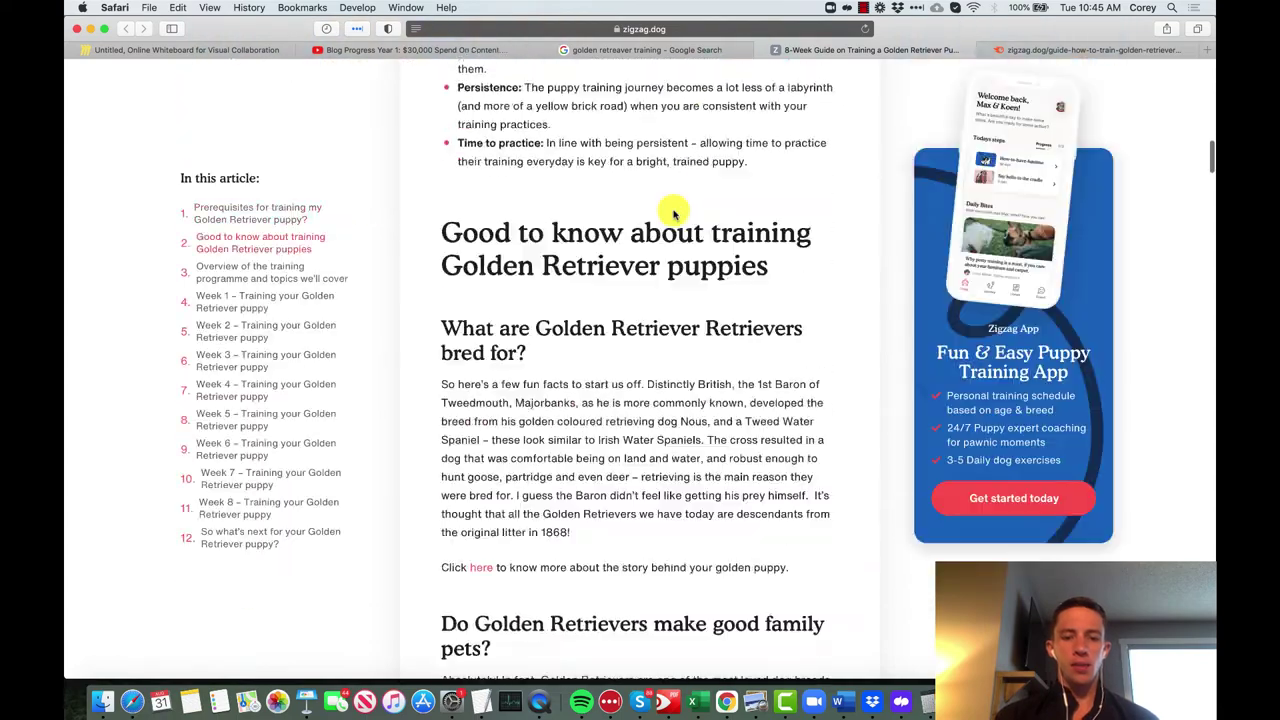
scroll(673, 213, down, 10)
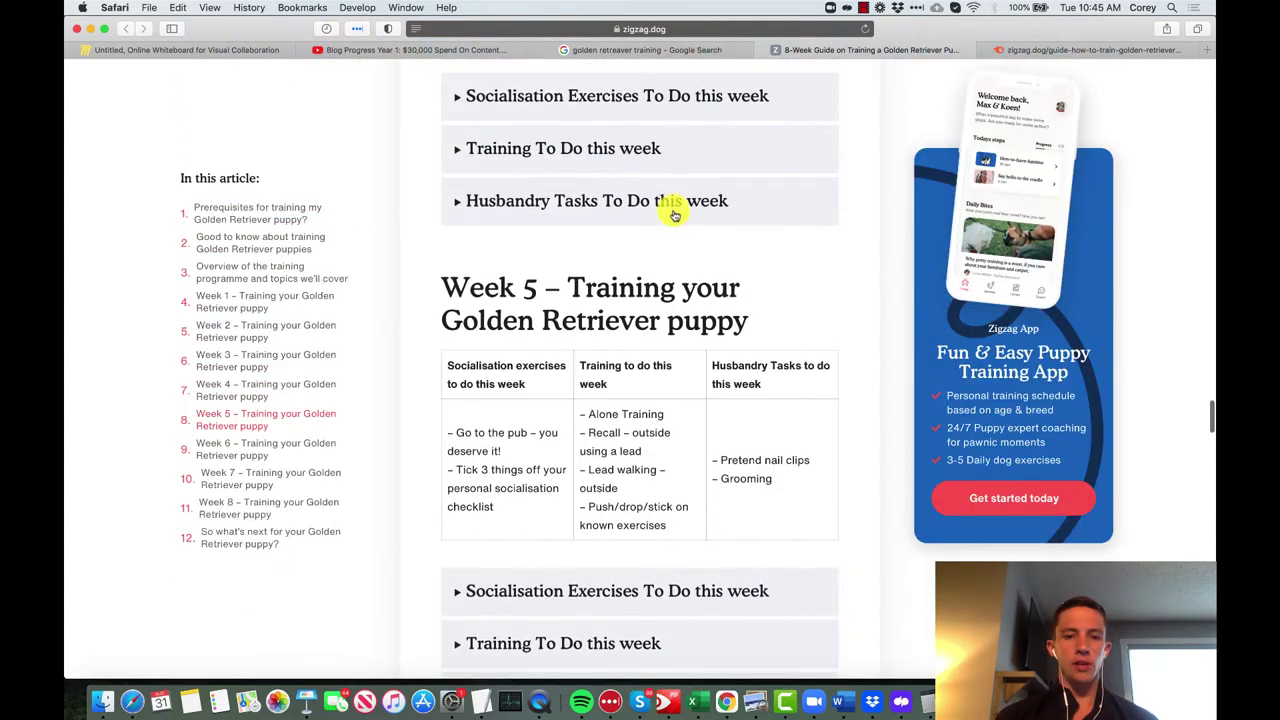
- Expand and read the week's socialisation exercises section
click(567, 100)
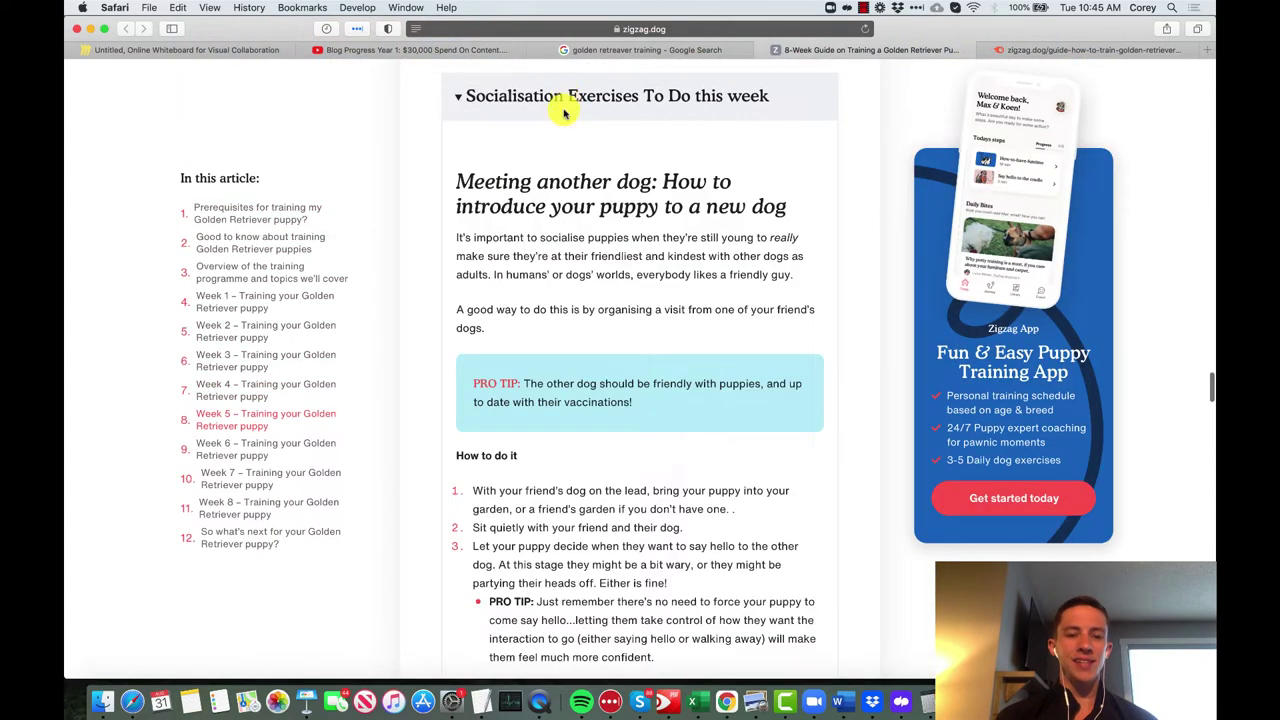
scroll(580, 231, down, 4)
scroll(580, 230, down, 5)
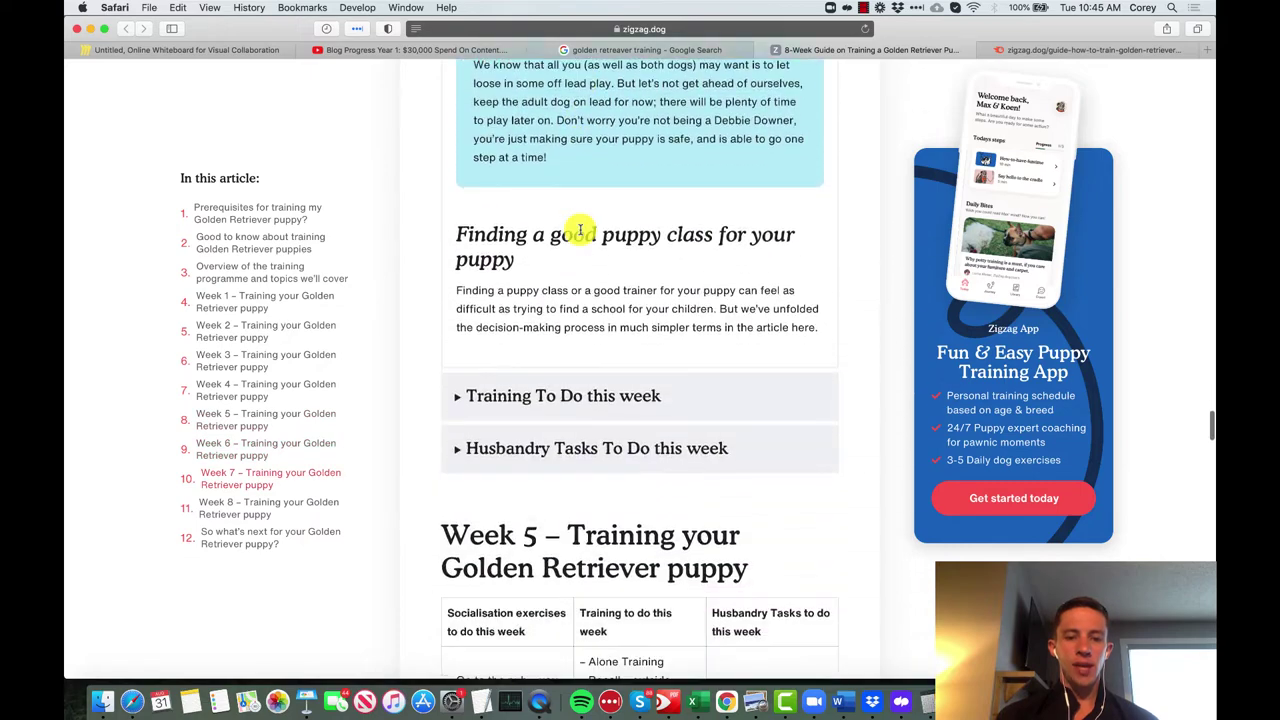
scroll(586, 223, up, 8)
scroll(577, 272, up, 2)
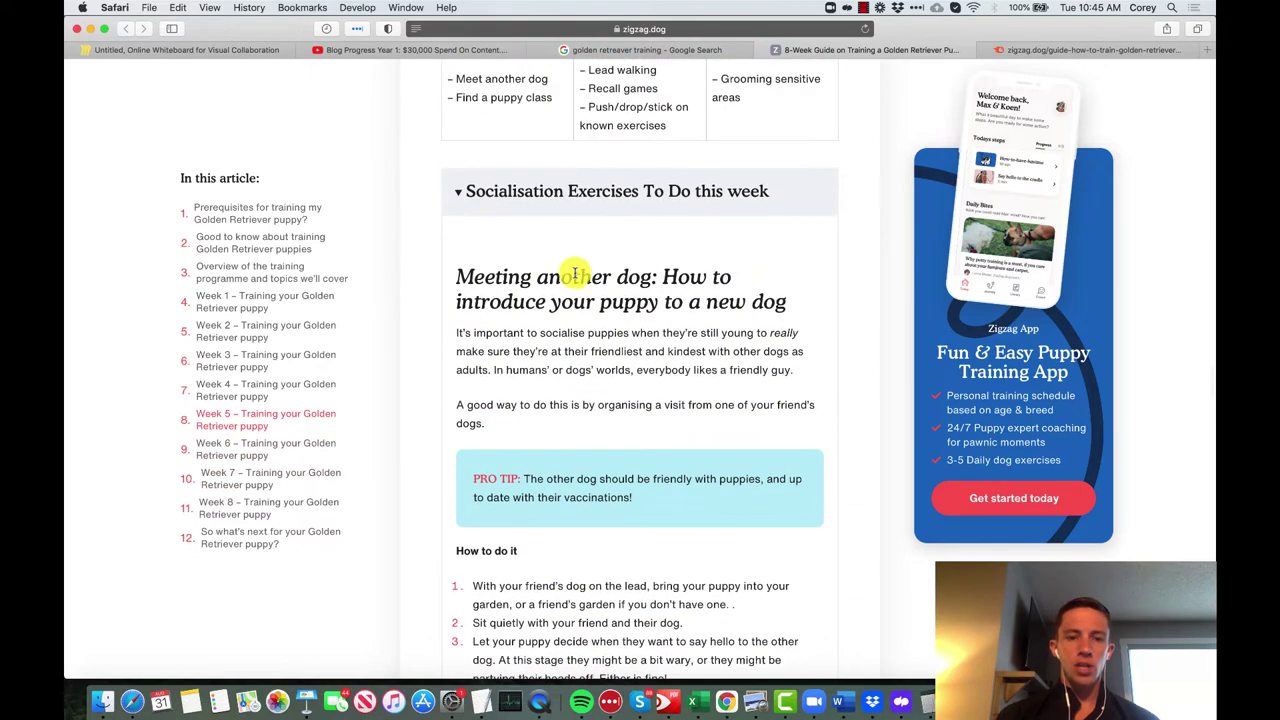
scroll(600, 290, down, 10)
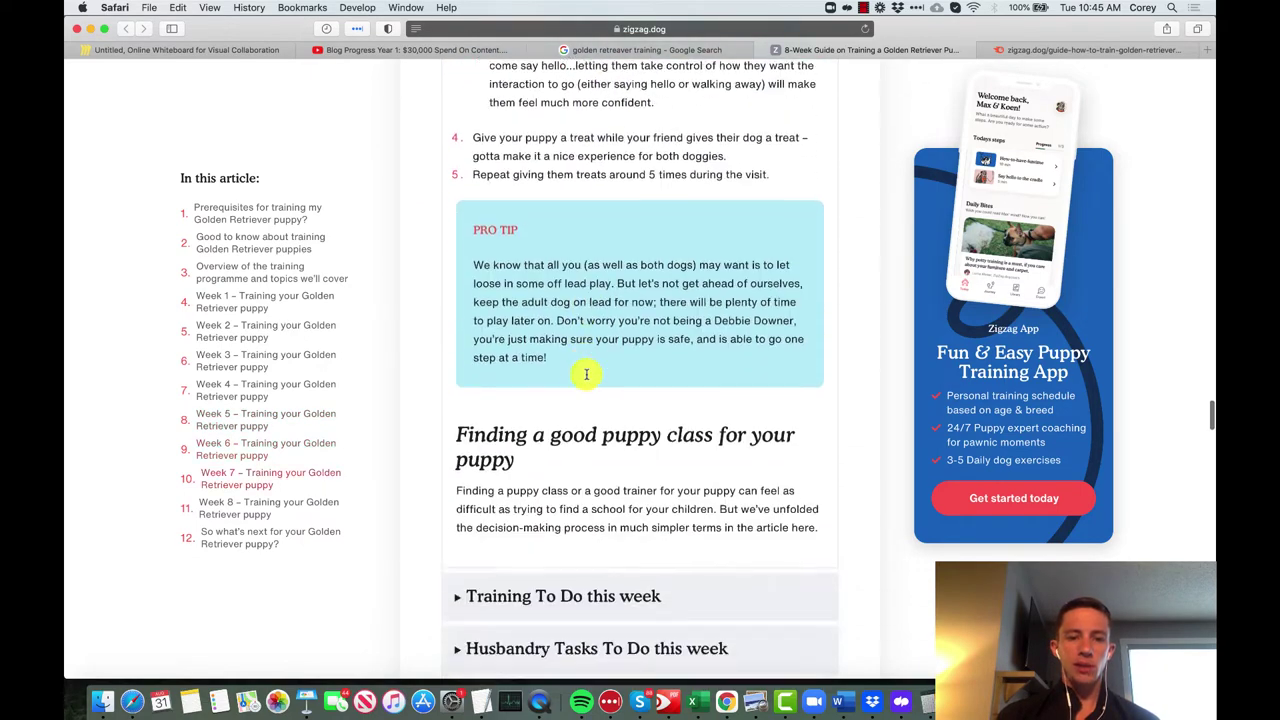
- Expand and review the week's training tasks and husbandry tasks sections
click(469, 460)
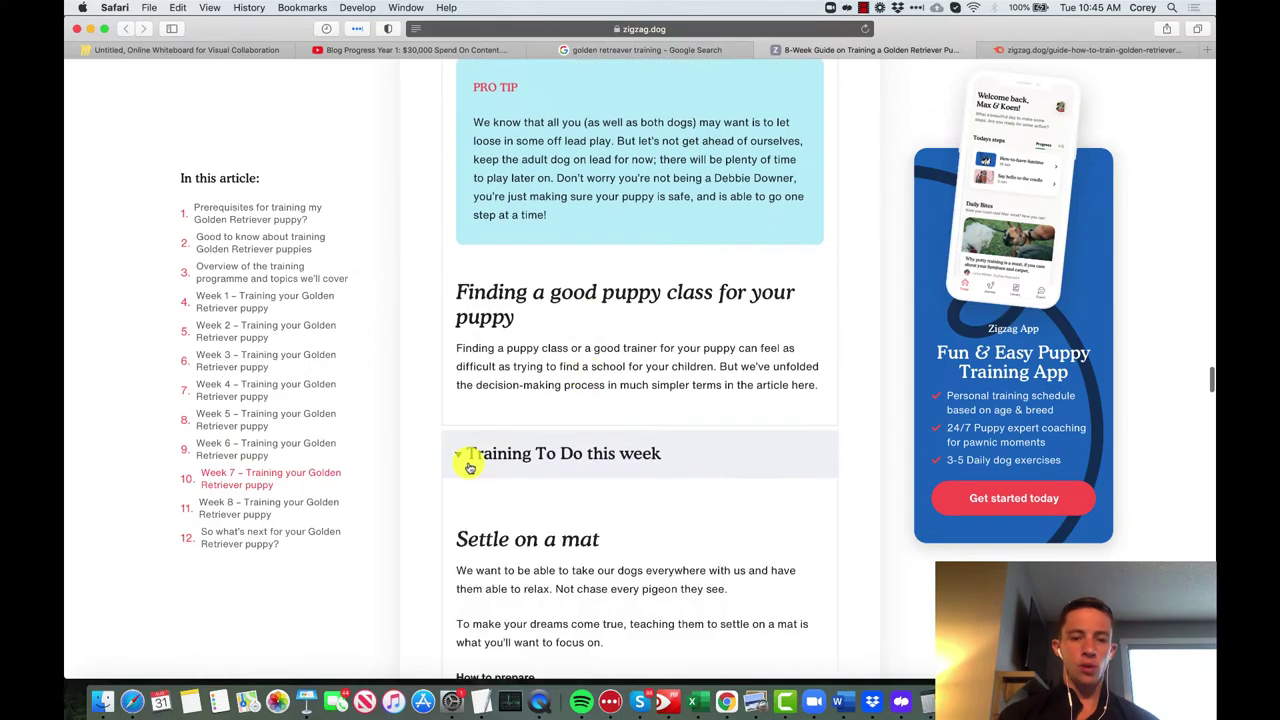
scroll(540, 400, up, 15)
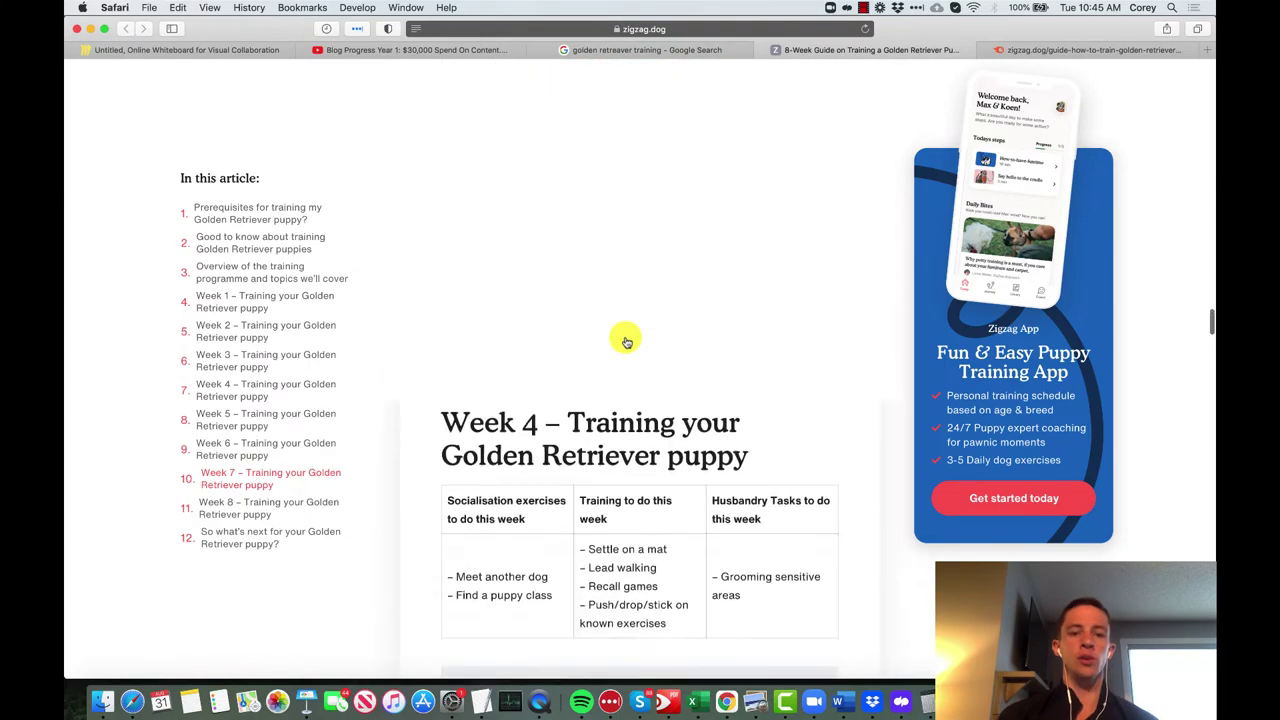
scroll(625, 340, down, 15)
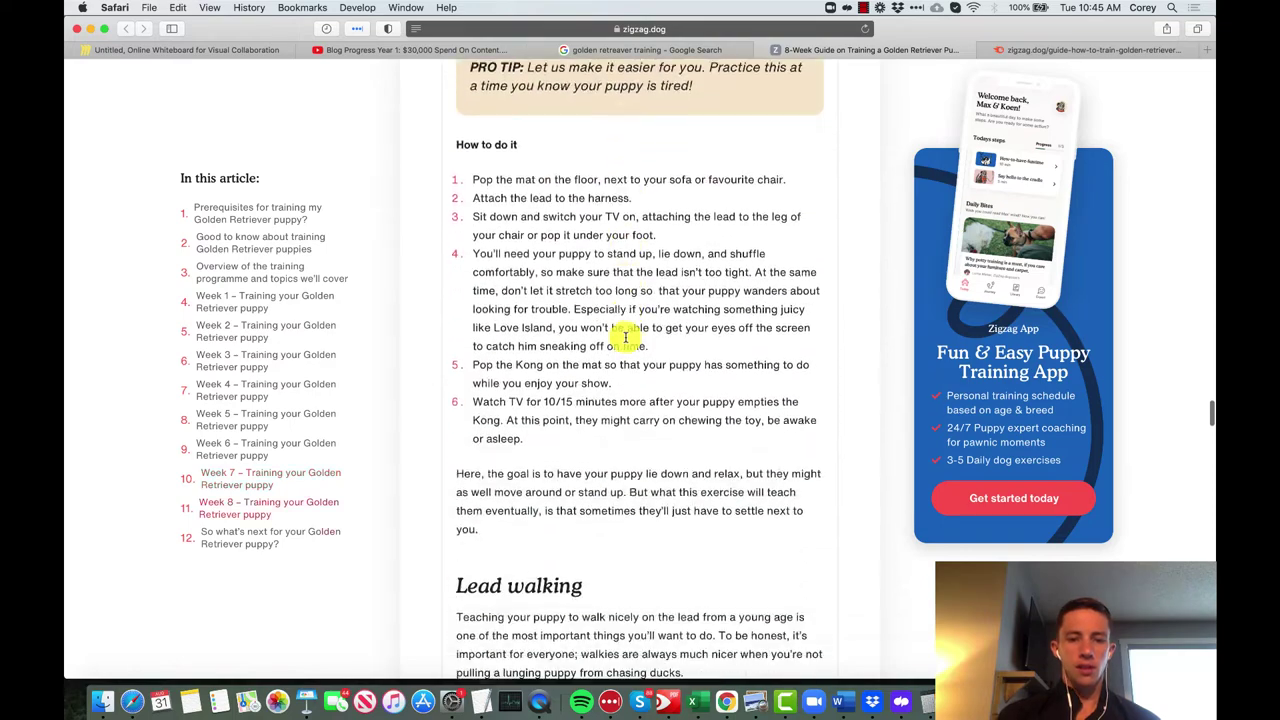
scroll(625, 338, down, 10)
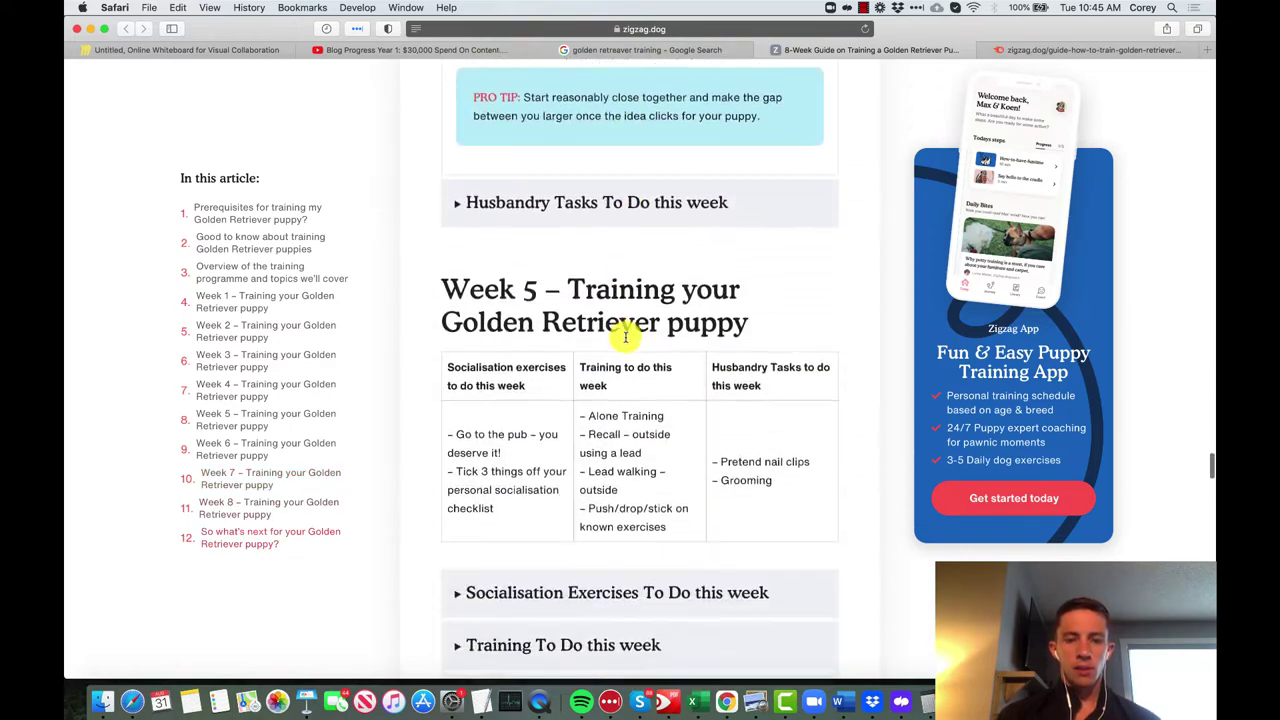
scroll(625, 338, down, 2)
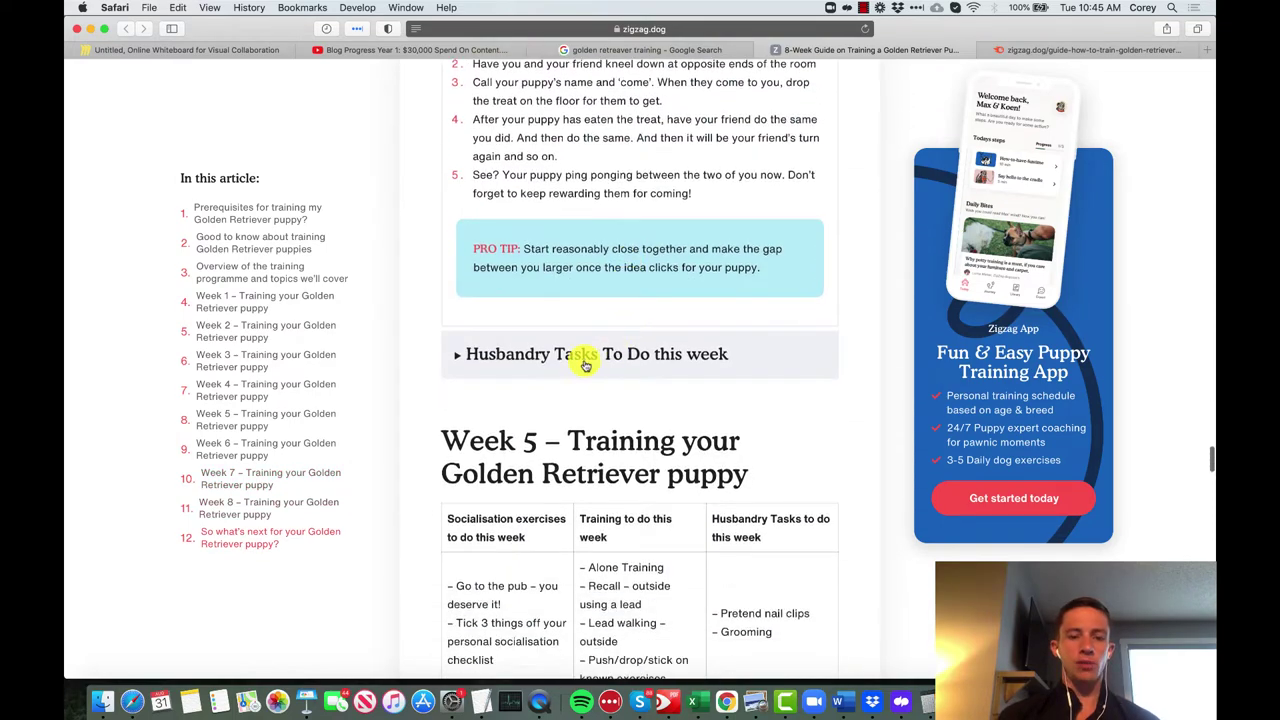
click(585, 360)
scroll(585, 365, down, 10)
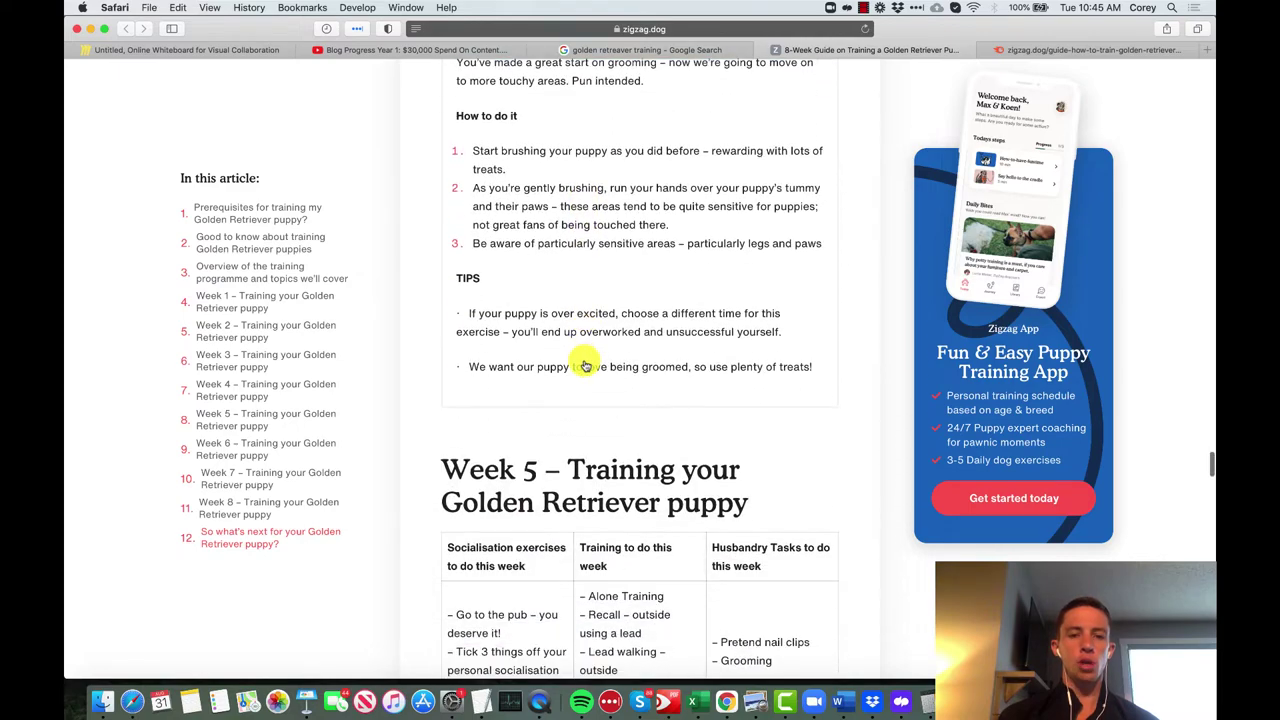
scroll(585, 362, up, 10)
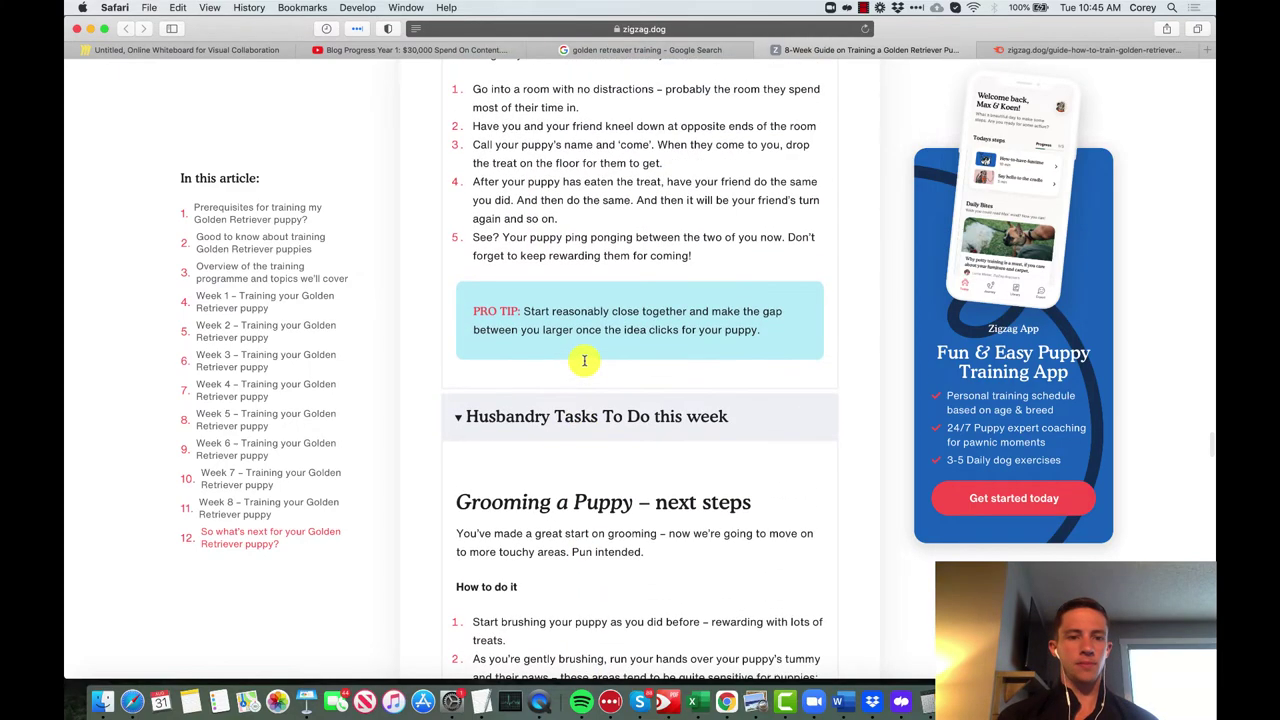
scroll(585, 363, up, 15)
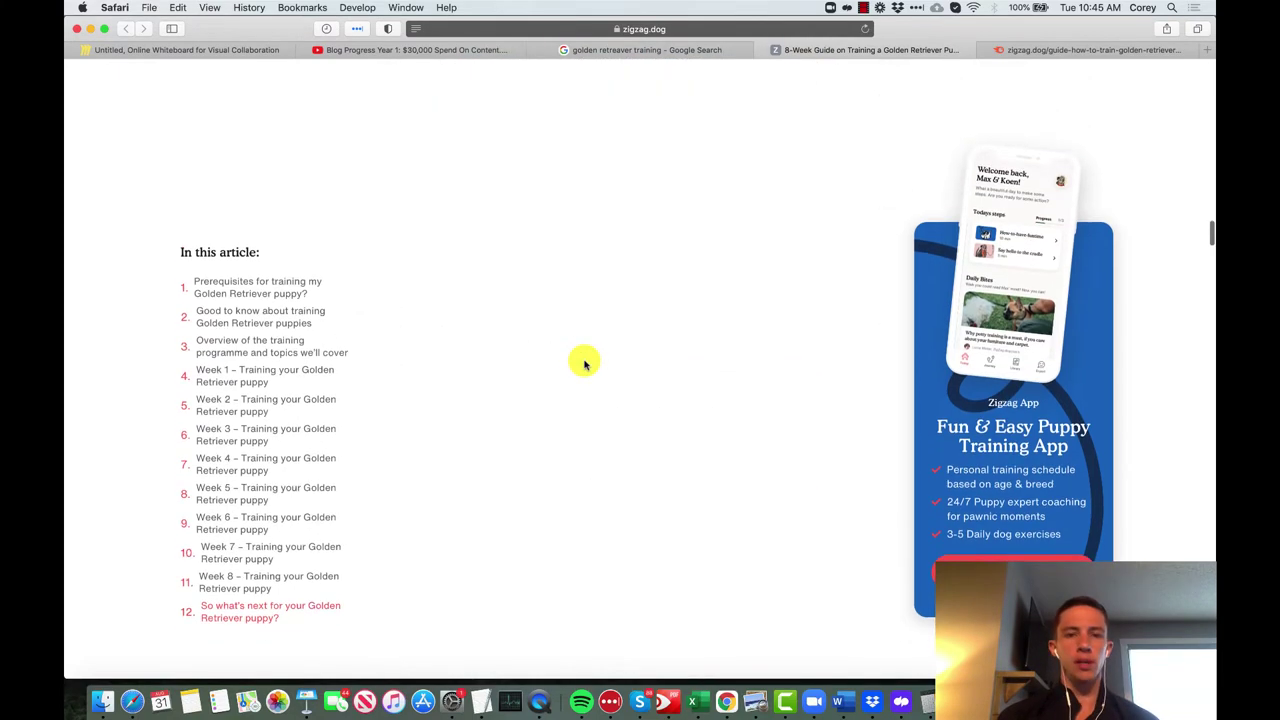
scroll(585, 363, up, 5)
- Go back to the 'golden retreaver training' Google results and scroll through them
click(650, 49)
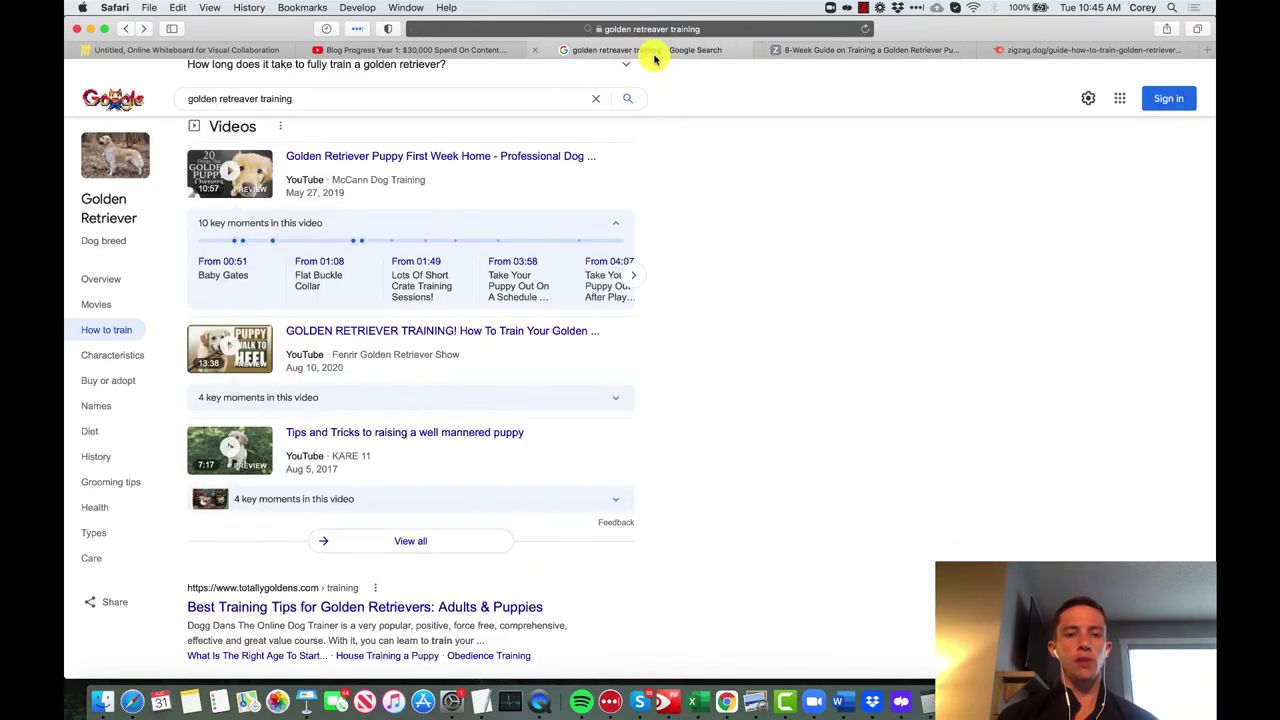
scroll(477, 456, down, 10)
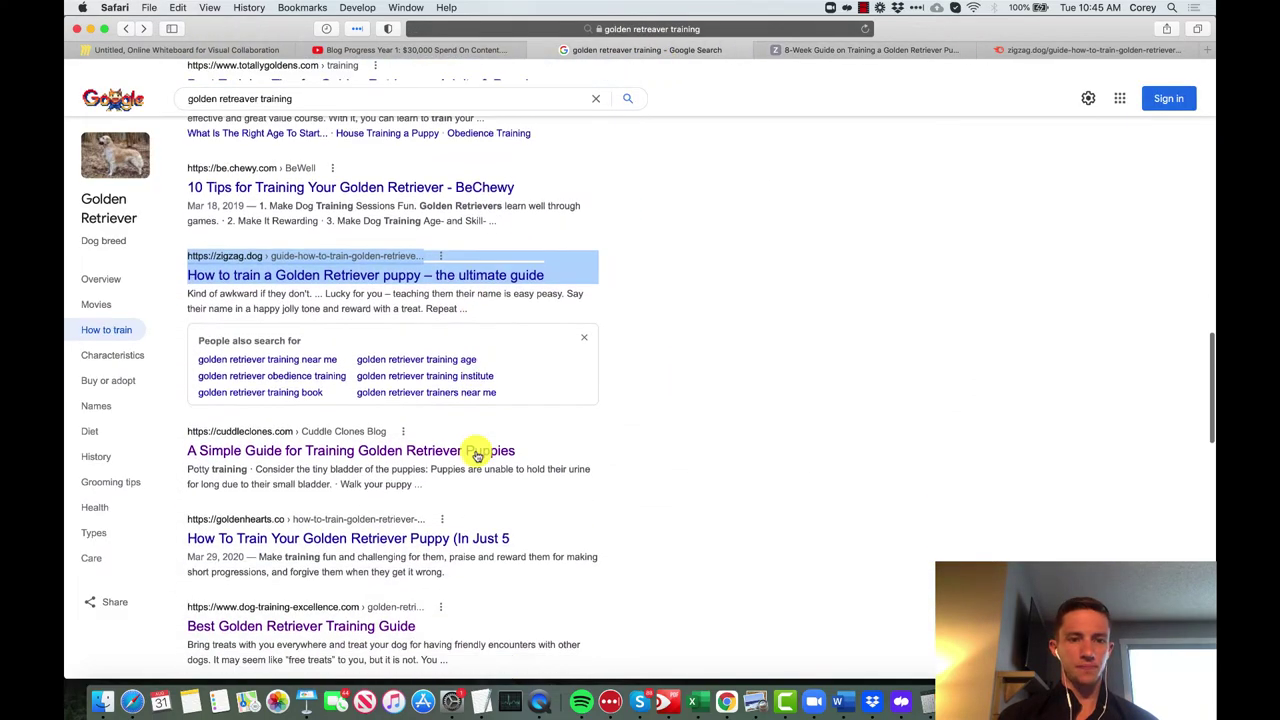
scroll(477, 456, up, 5)
scroll(477, 456, up, 5)
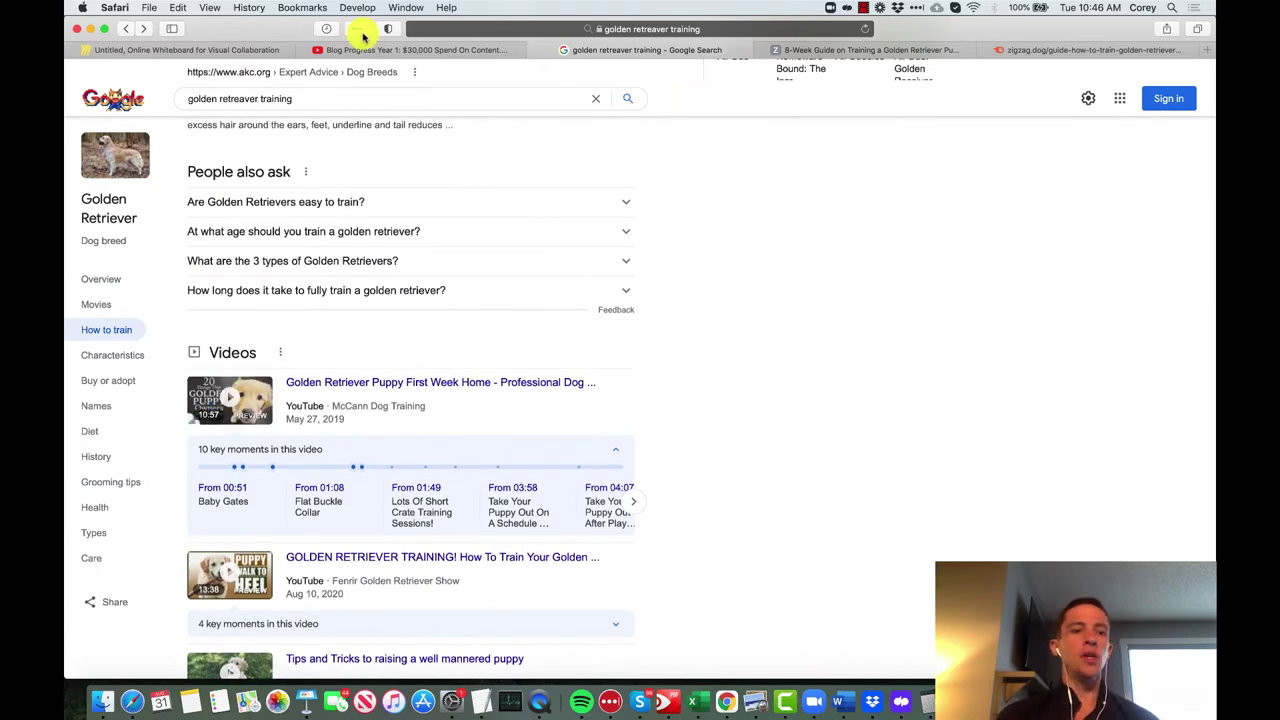
click(250, 47)
scroll(457, 286, down, 5)
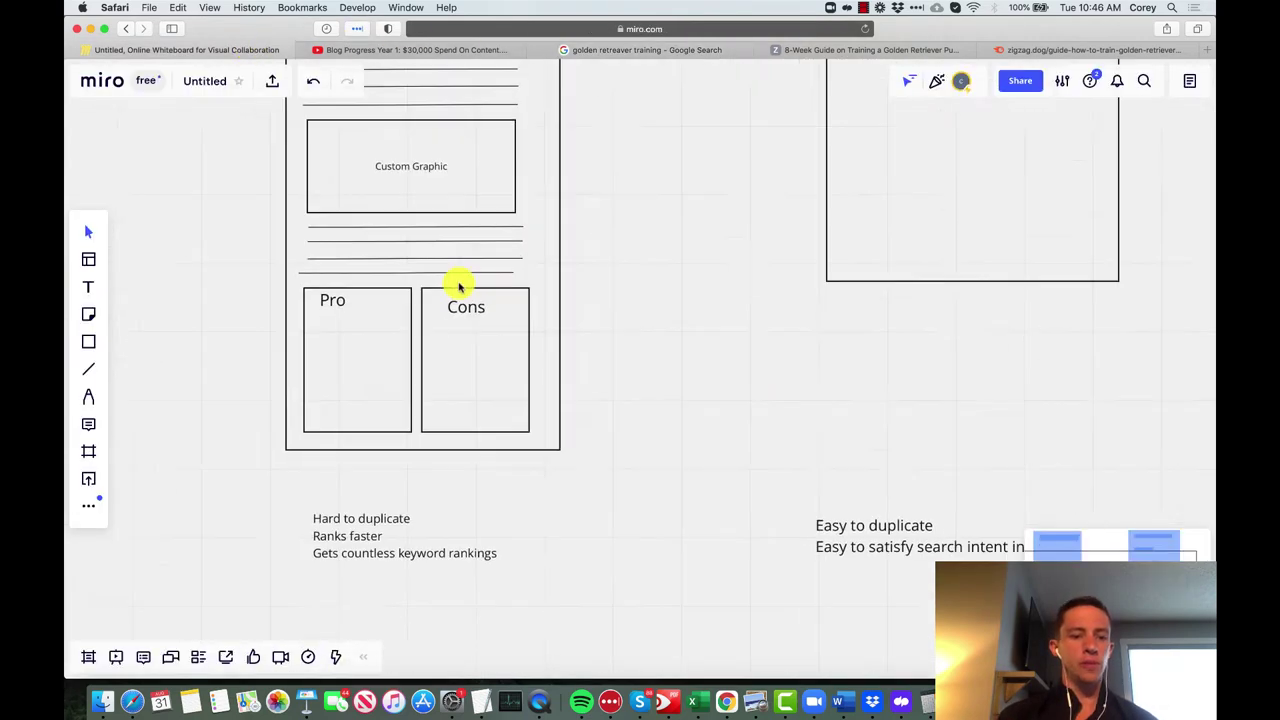
scroll(457, 286, right, 2)
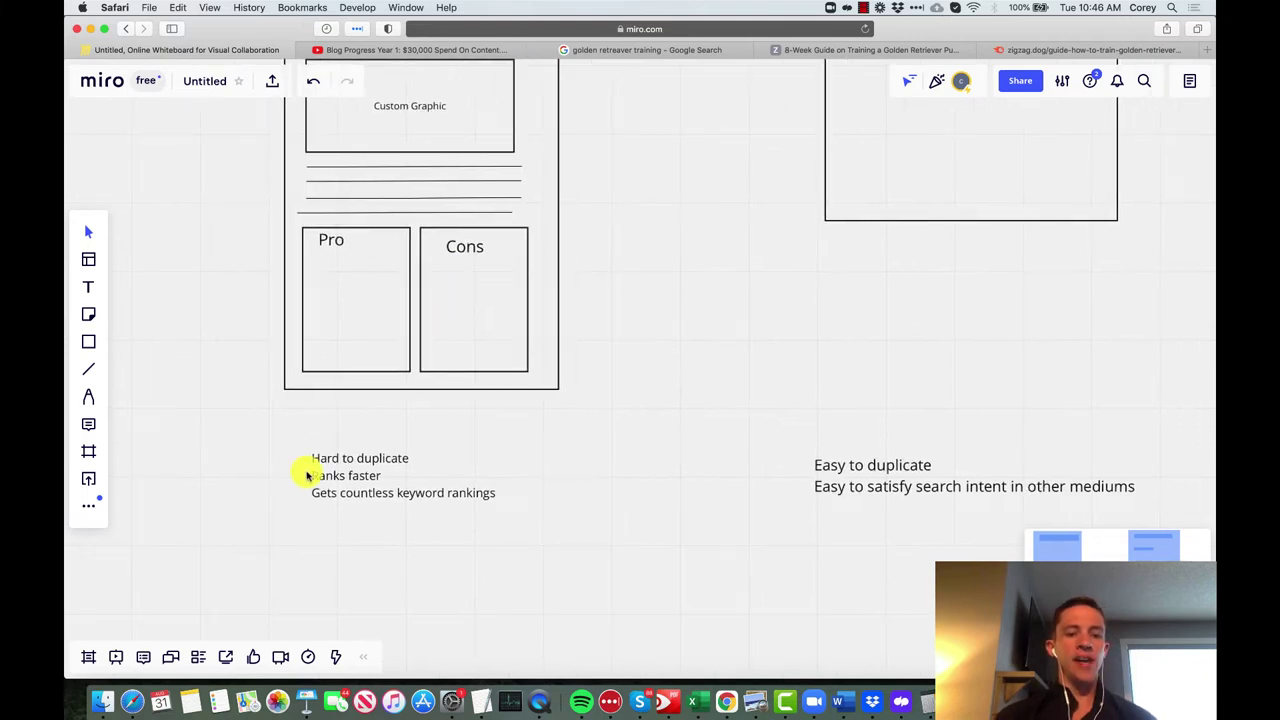
drag(306, 471, 390, 487)
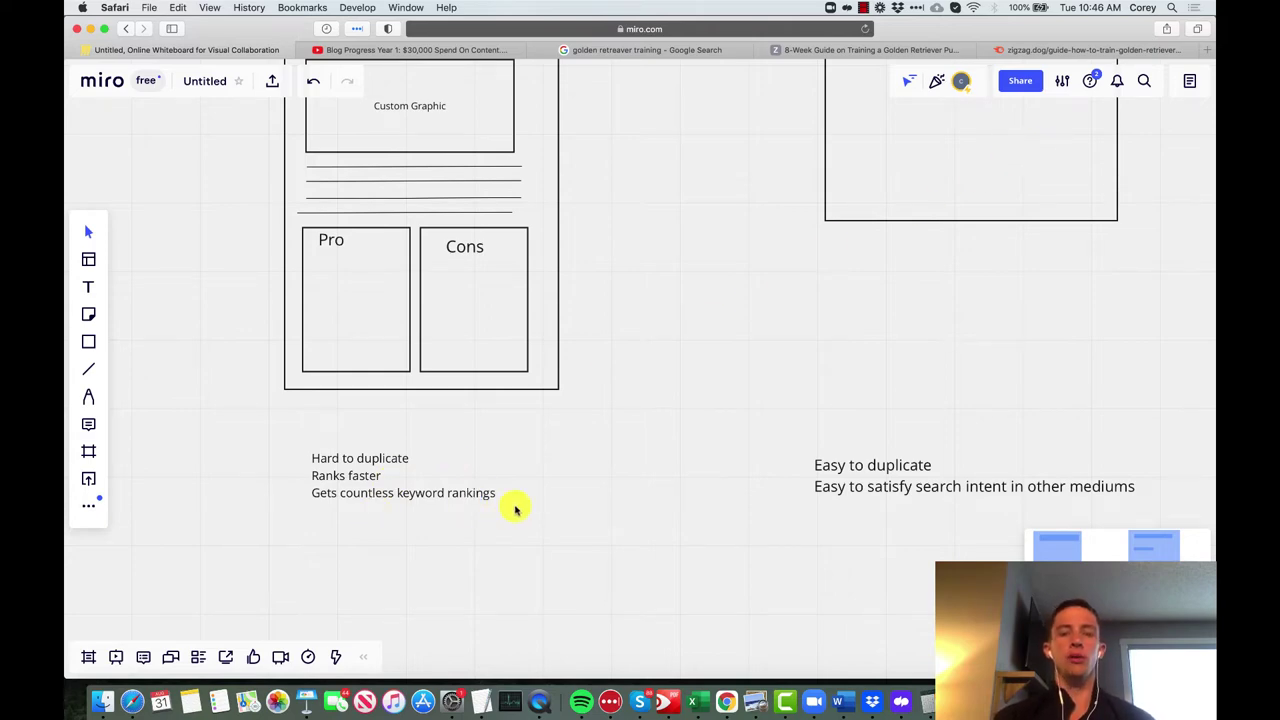
scroll(703, 457, up, 6)
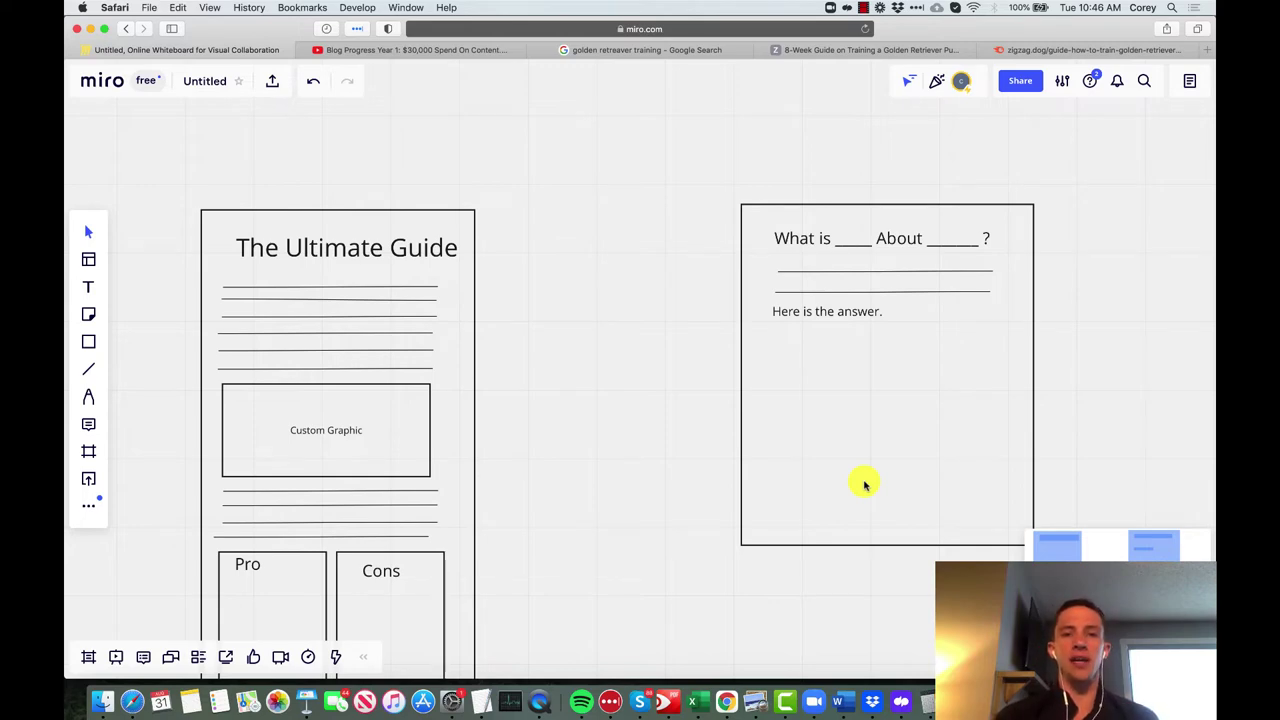
click(666, 31)
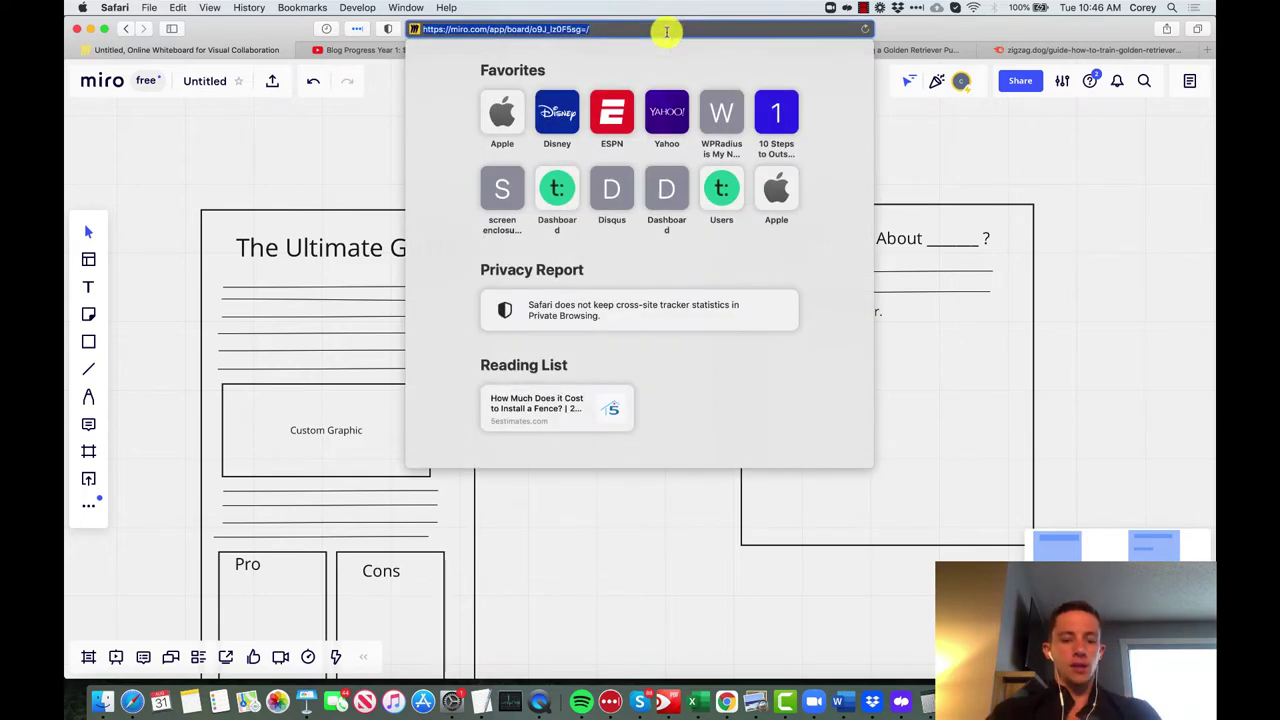
text(site:m)
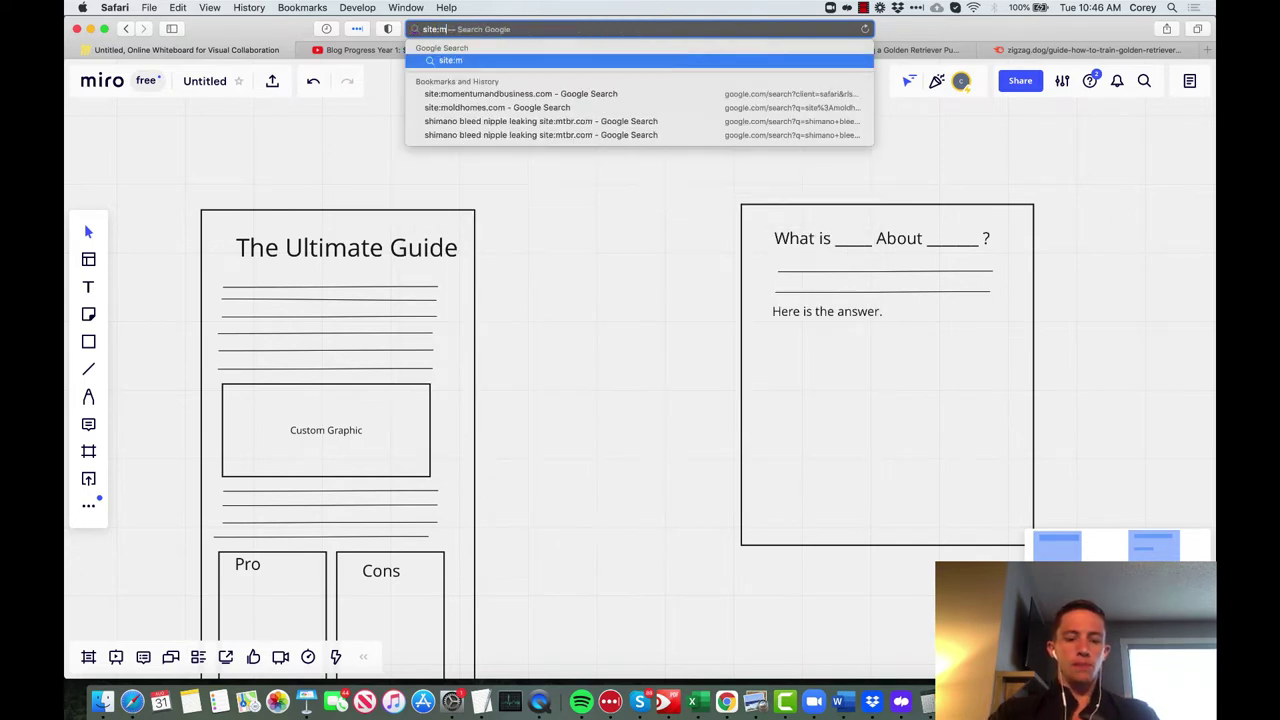
text(ysites.com)
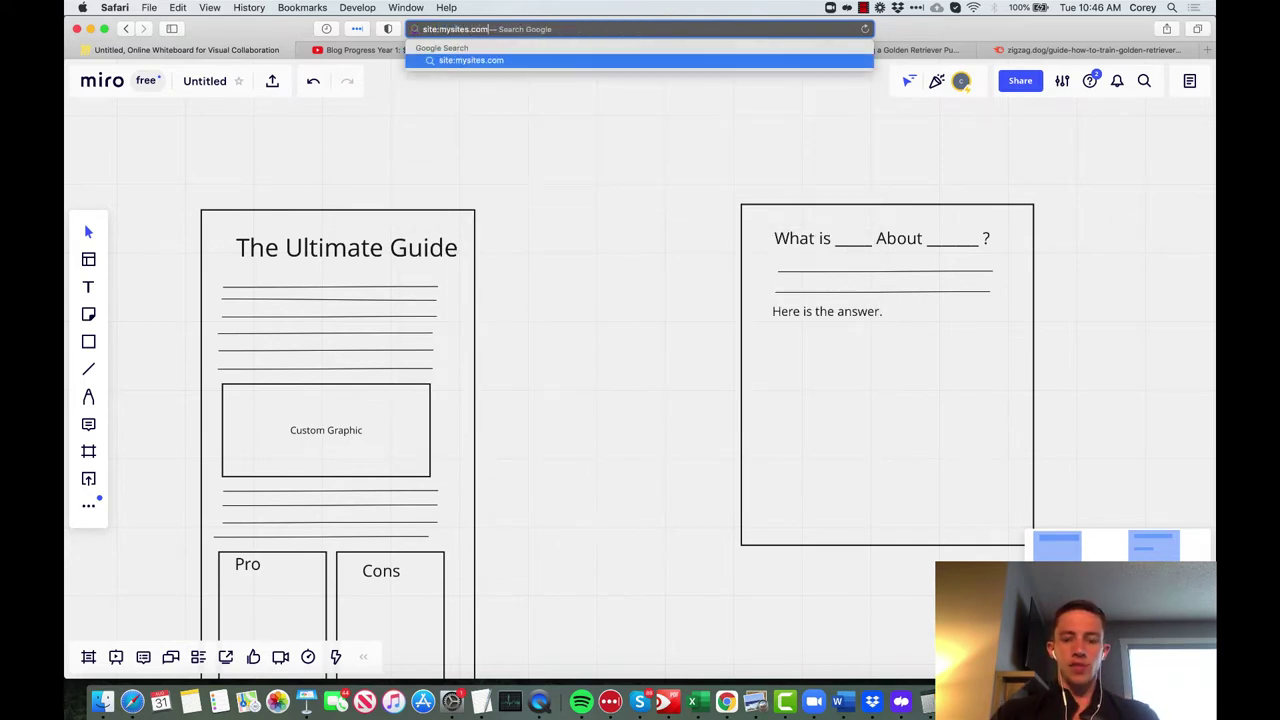
text(/www)
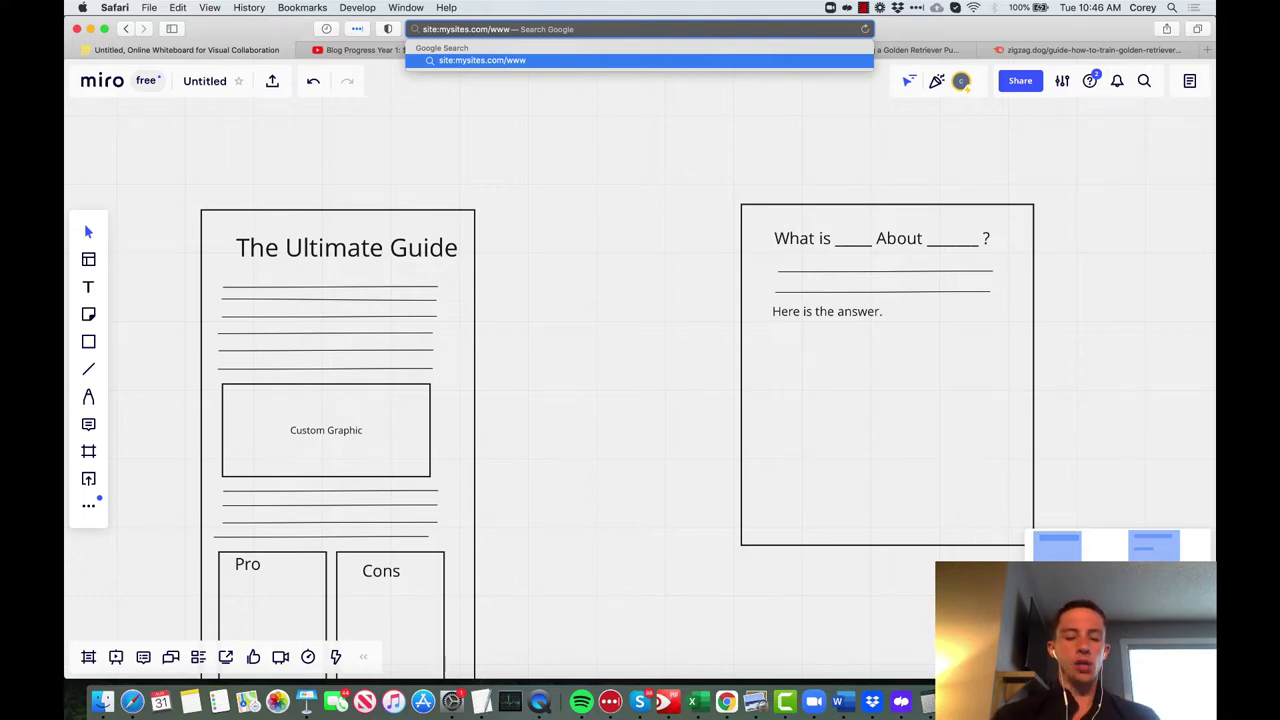
key(super+a)
text(Targ)
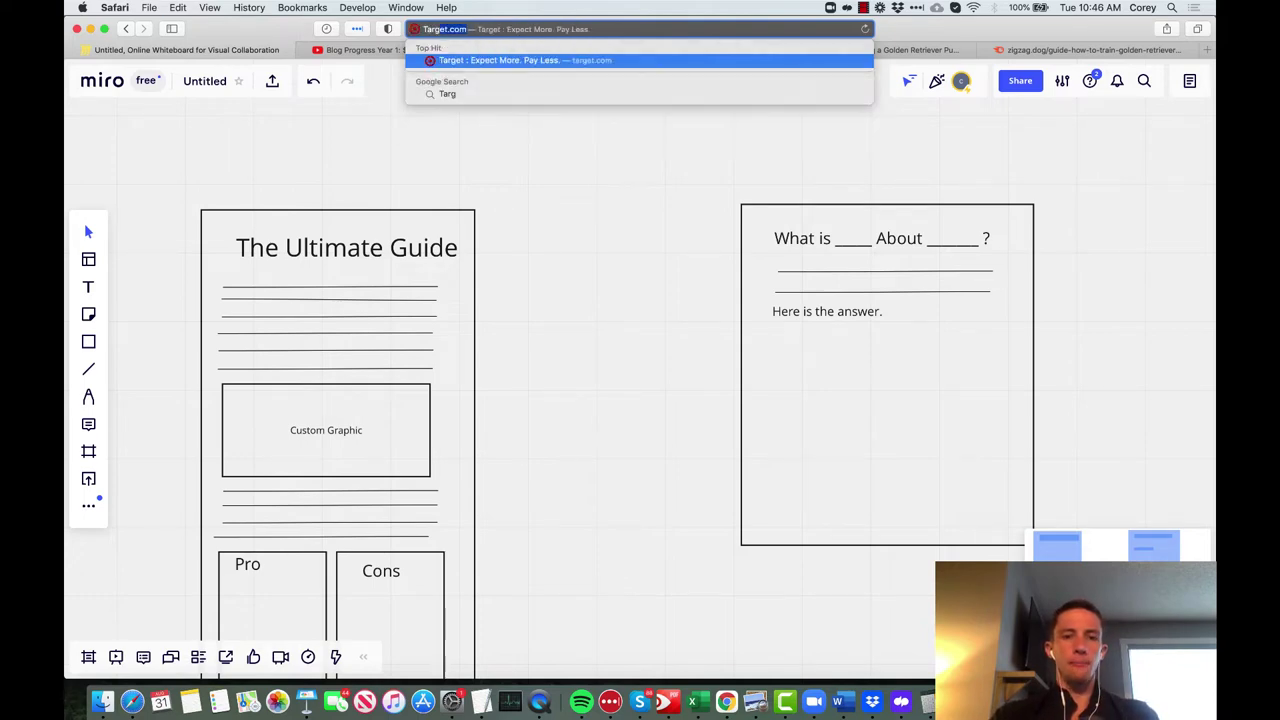
key(BackSpace)
key(BackSpace)
key(BackSpace)
key(BackSpace)
key(BackSpace)
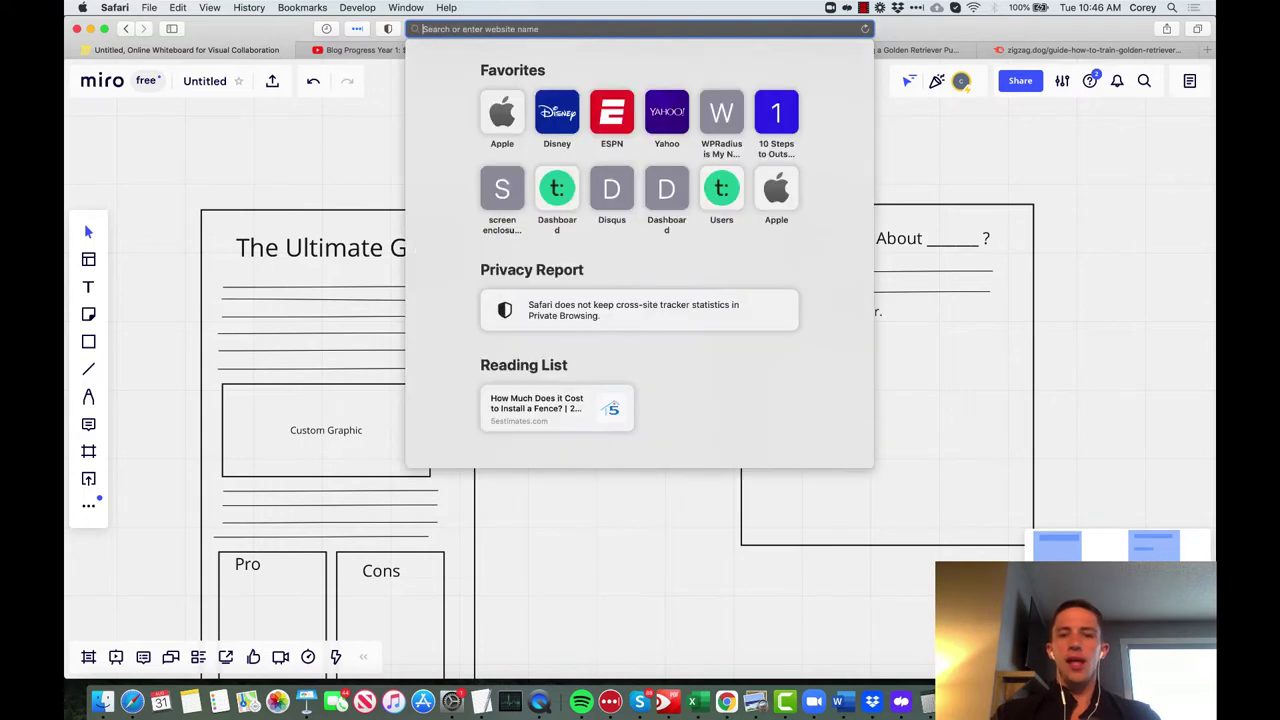
click(297, 176)
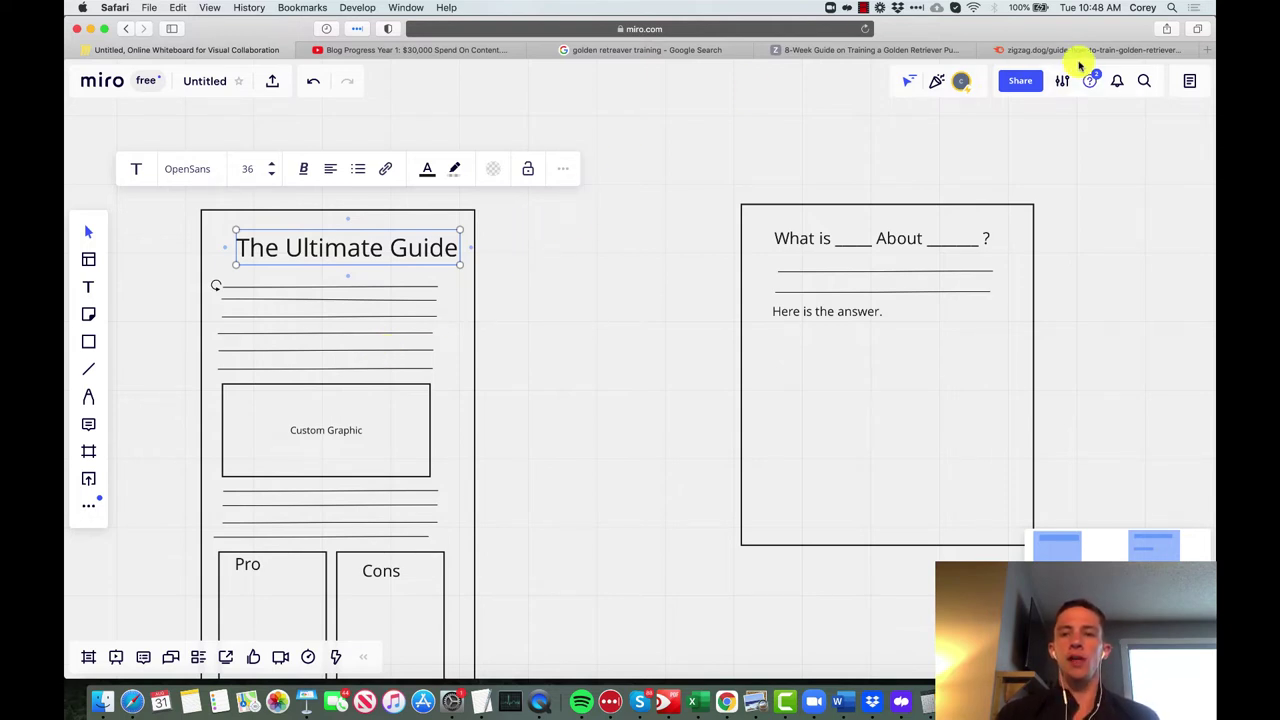
- Show the guide's organic keyword report with the Exact URL scope
click(1078, 52)
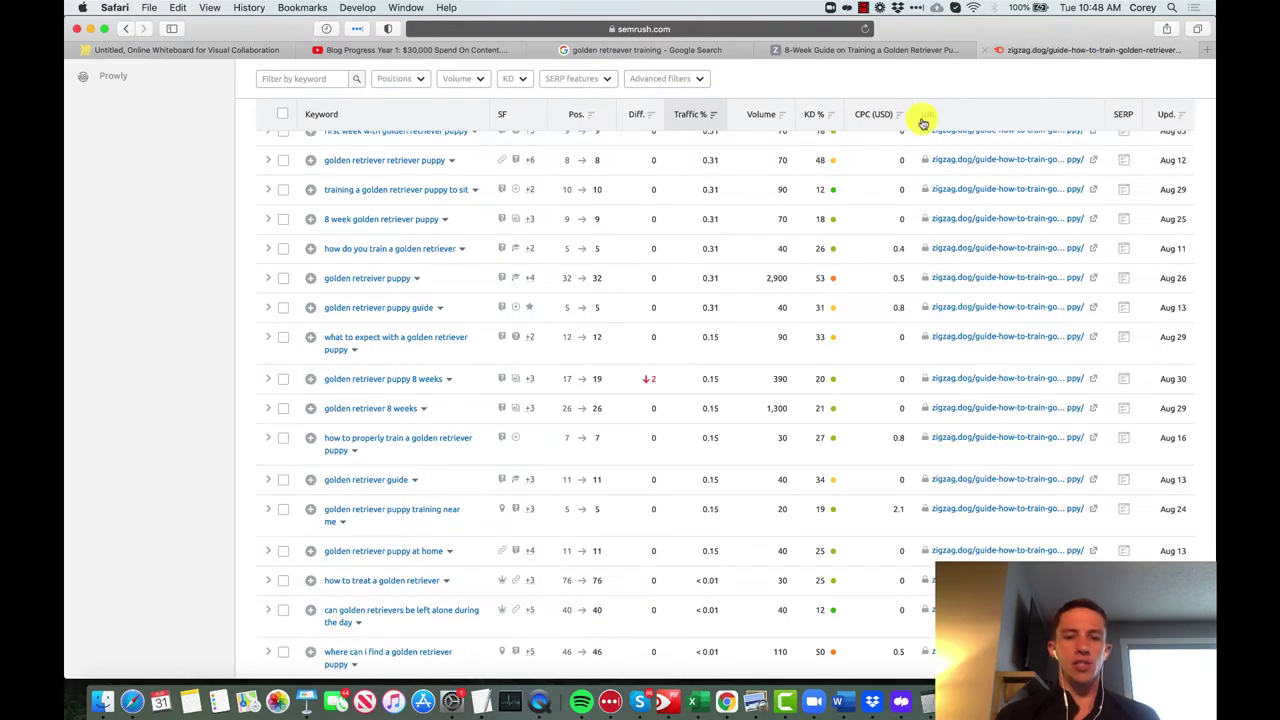
scroll(737, 257, up, 10)
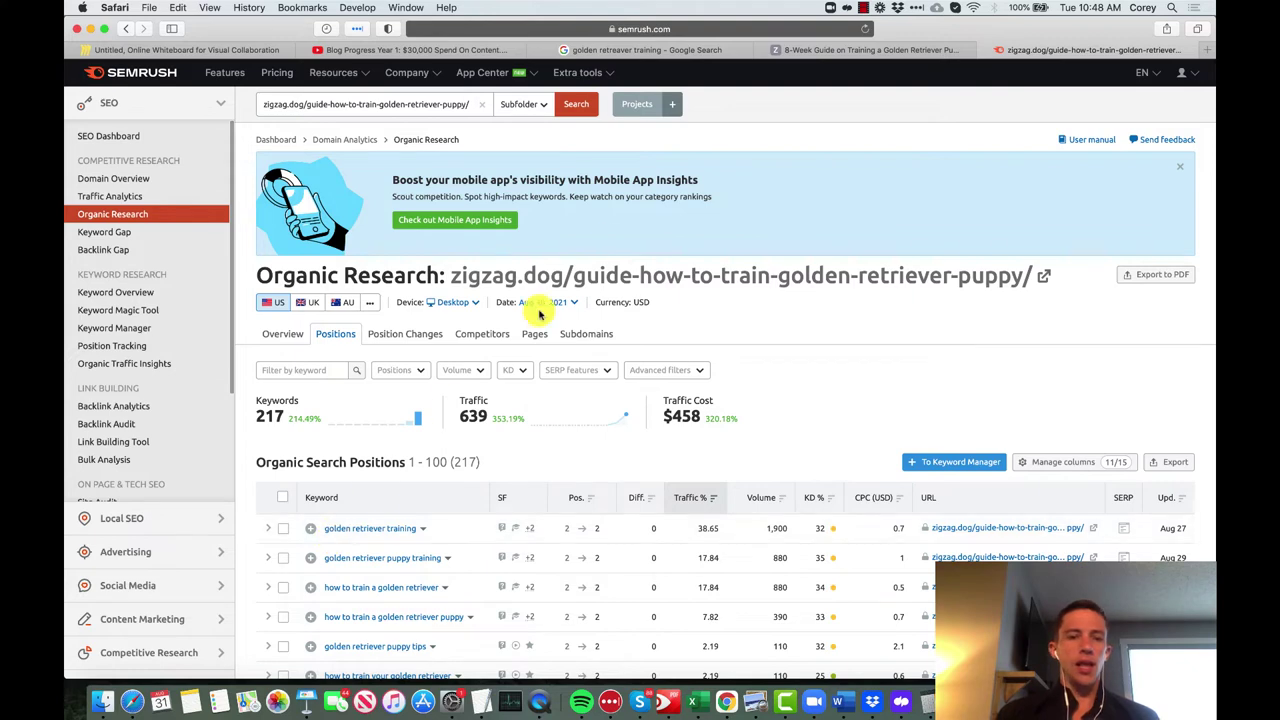
click(515, 105)
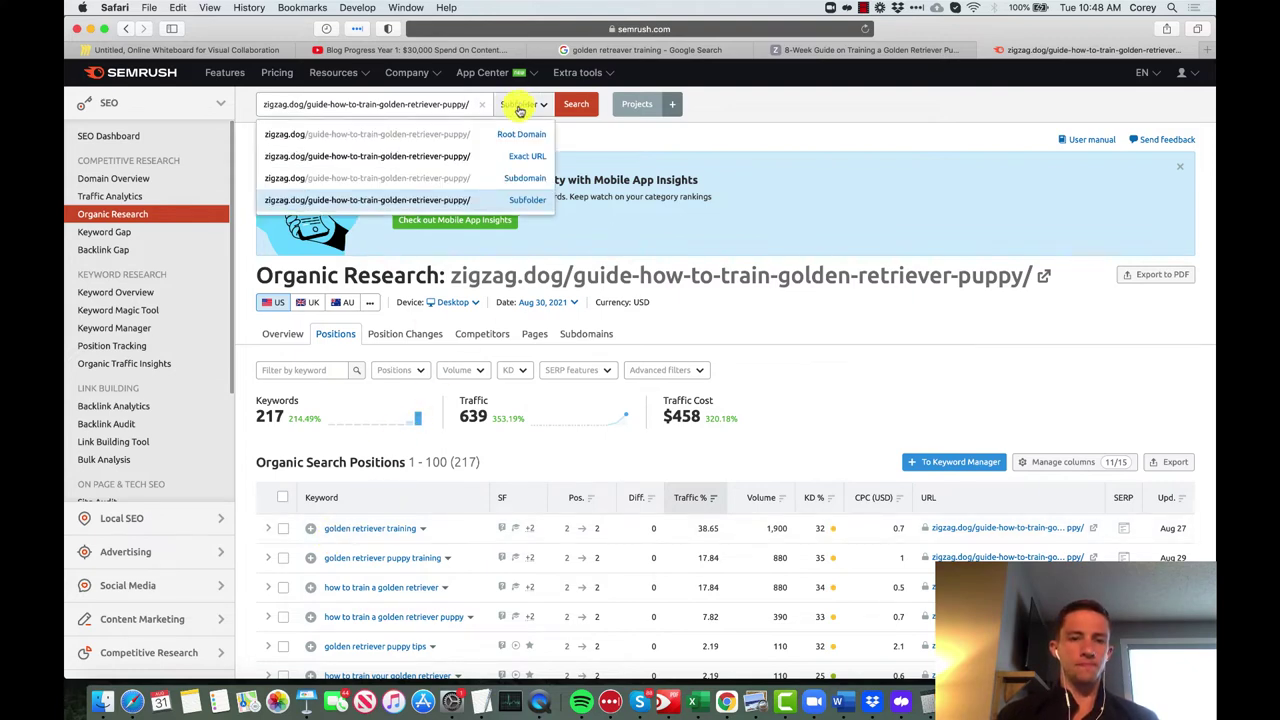
click(510, 157)
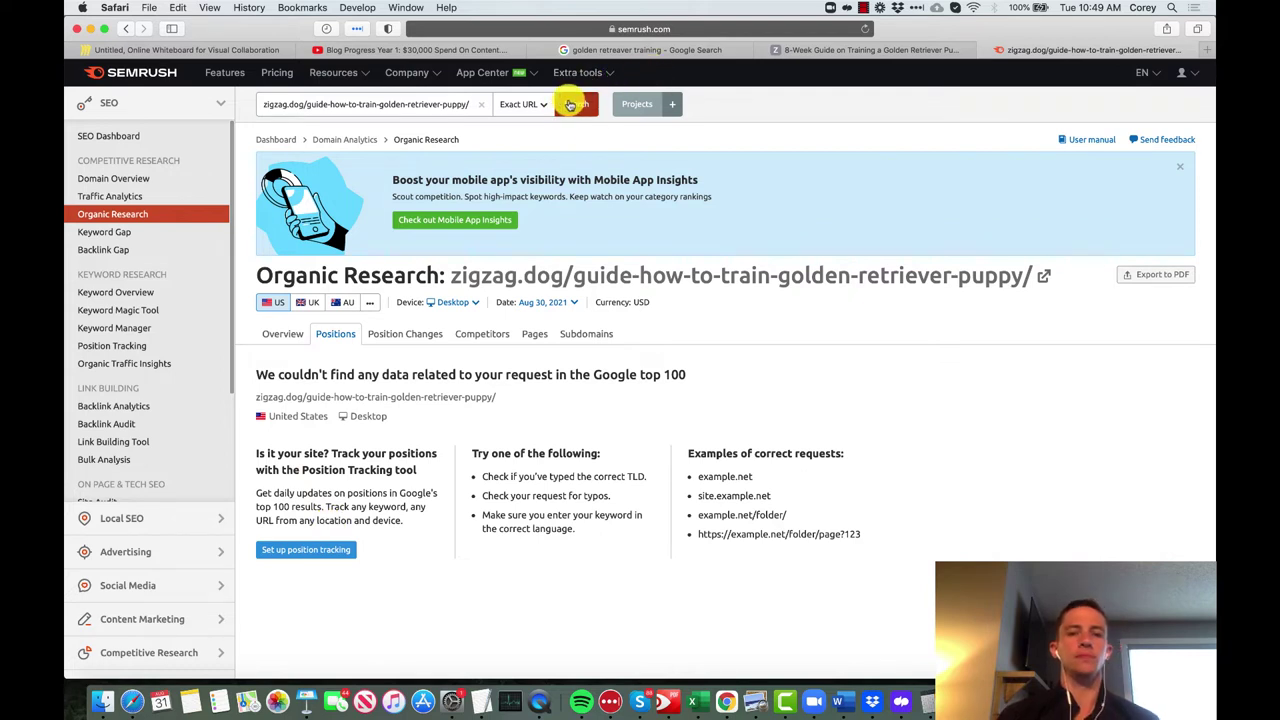
- Remove the trailing slash from the guide URL and rerun the Exact URL report
click(466, 104)
key(BackSpace)
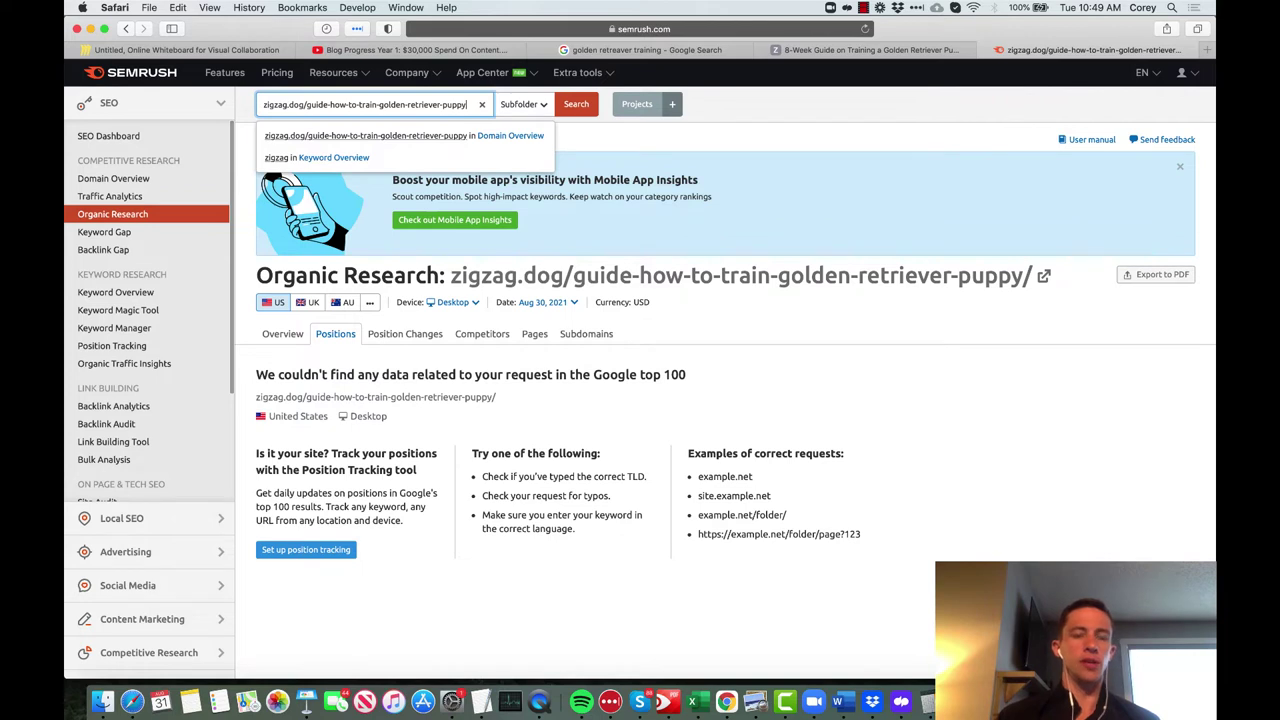
key(Return)
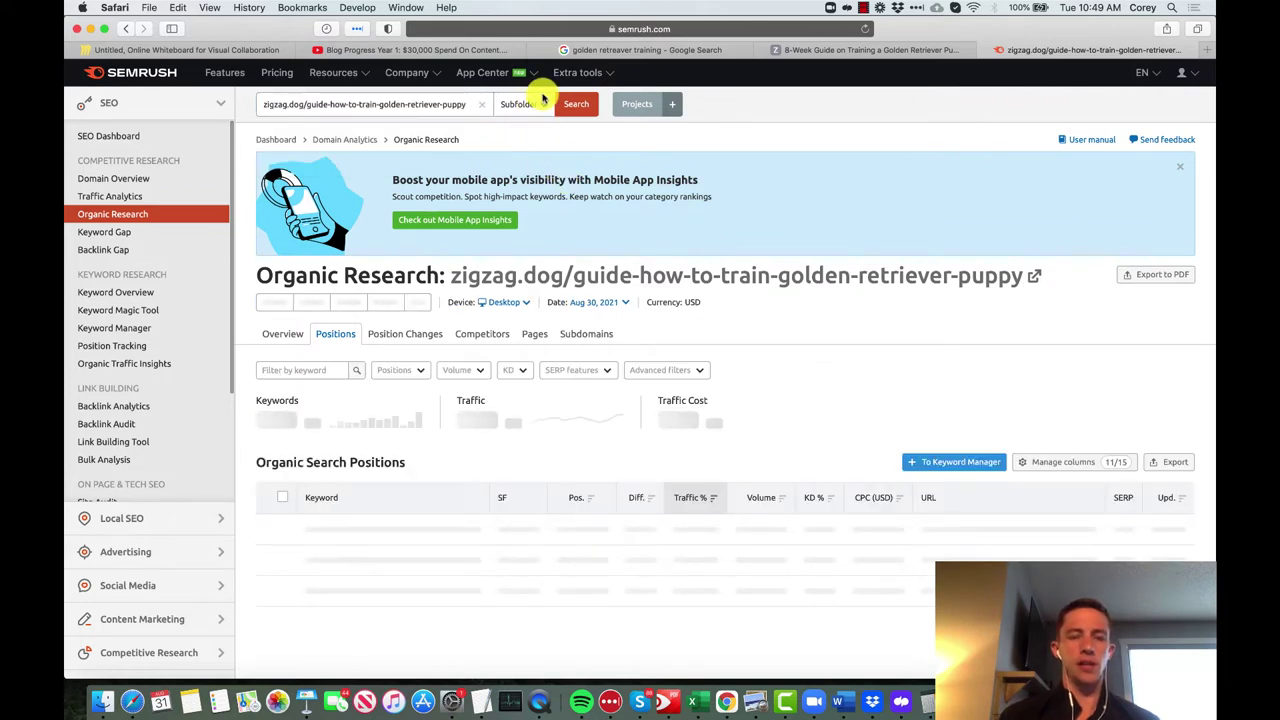
click(535, 108)
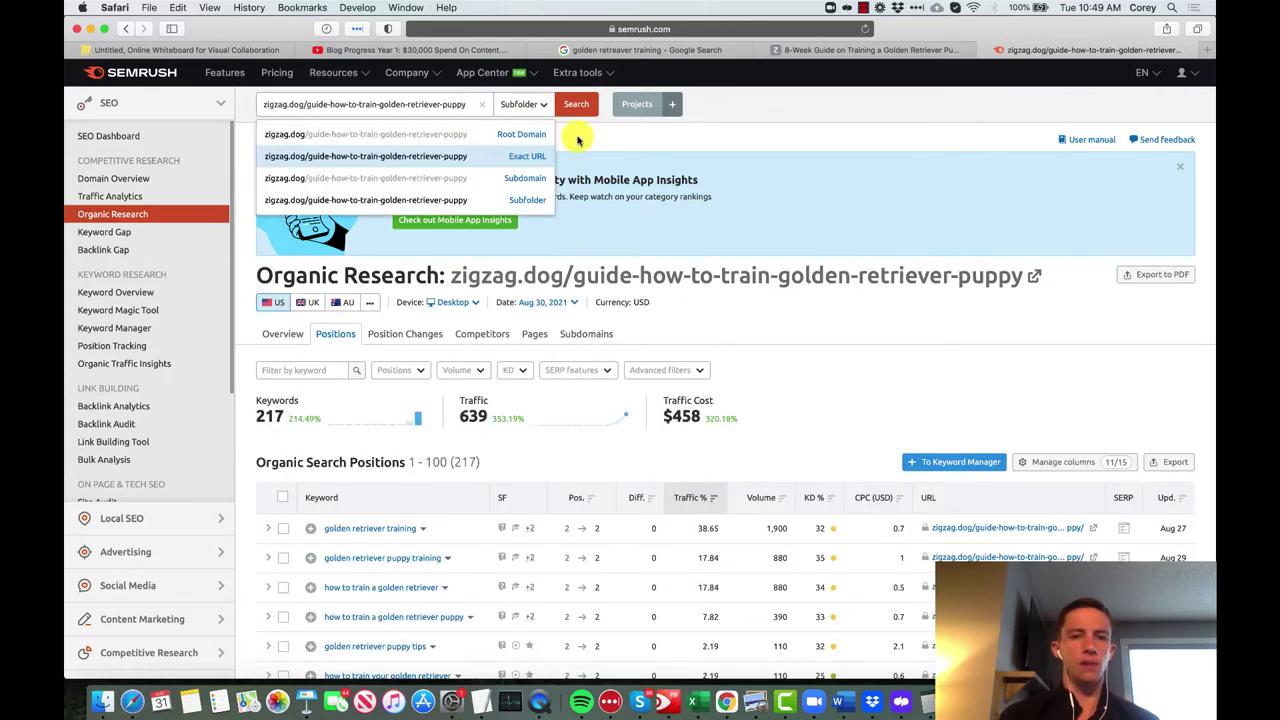
click(533, 156)
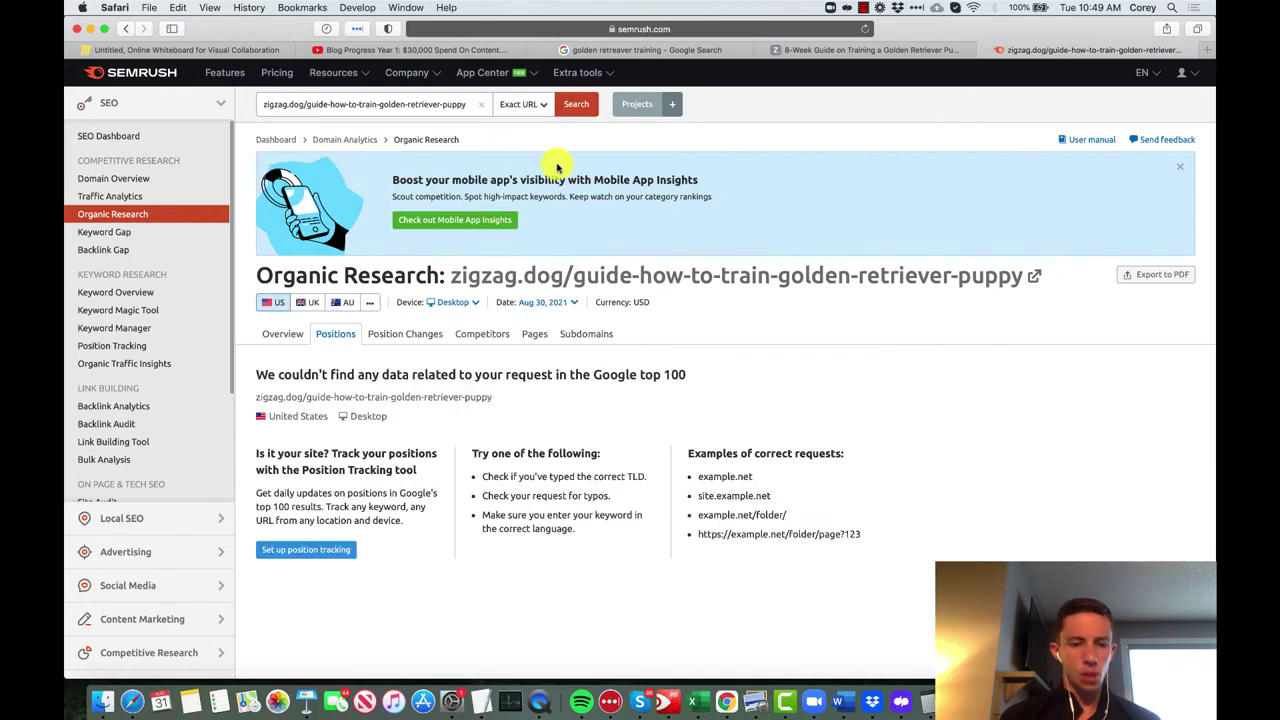
- Try the whole zigzag.dog domain scope, then settle on Subfolder and tidy the URL ending
click(411, 103)
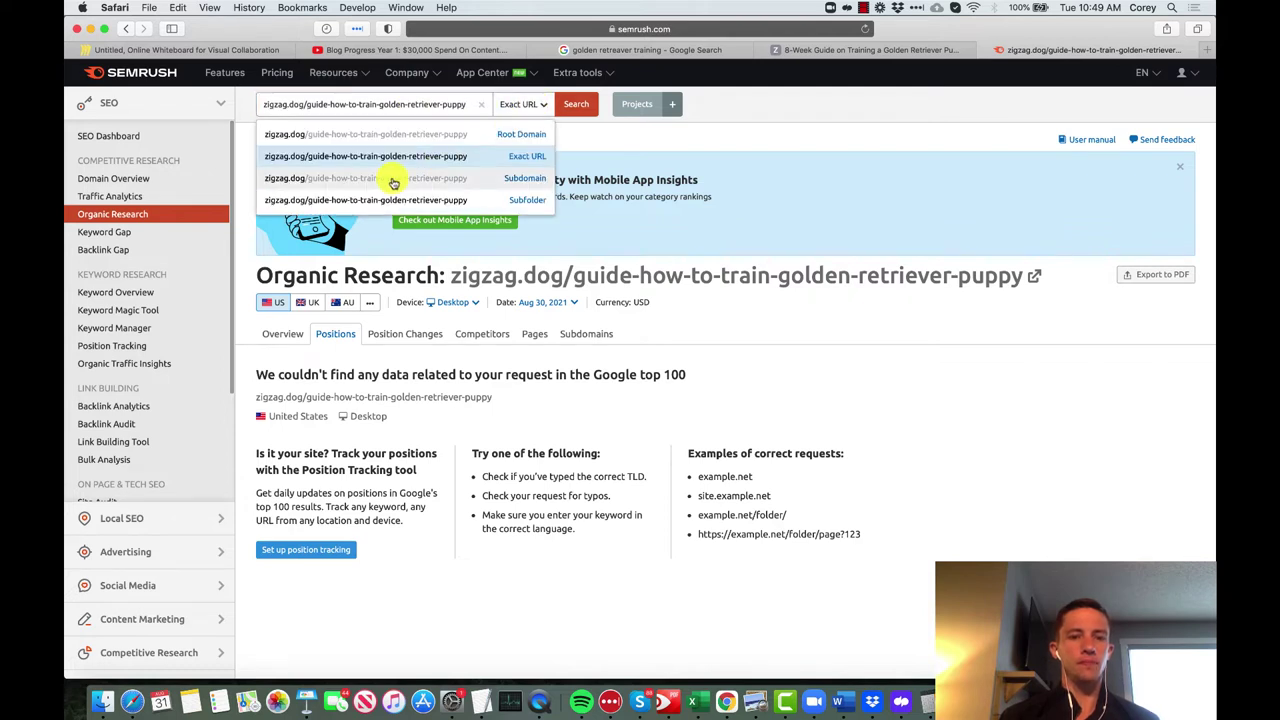
click(393, 181)
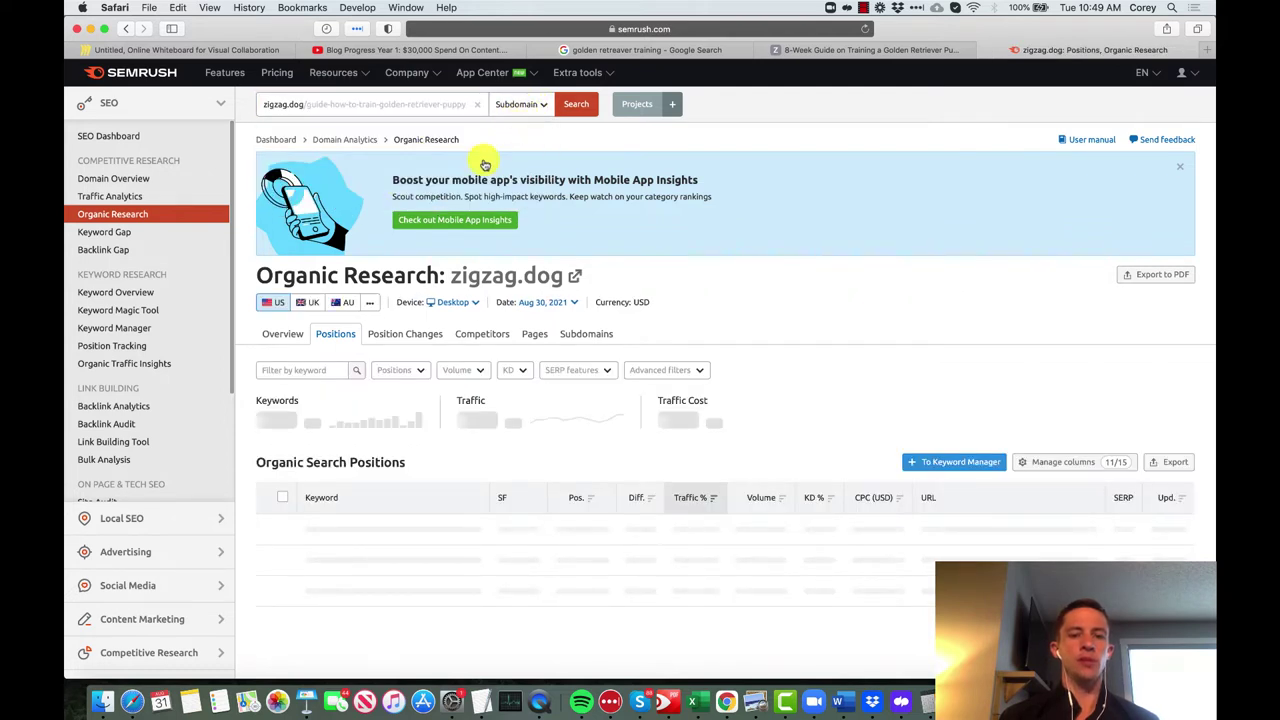
click(500, 105)
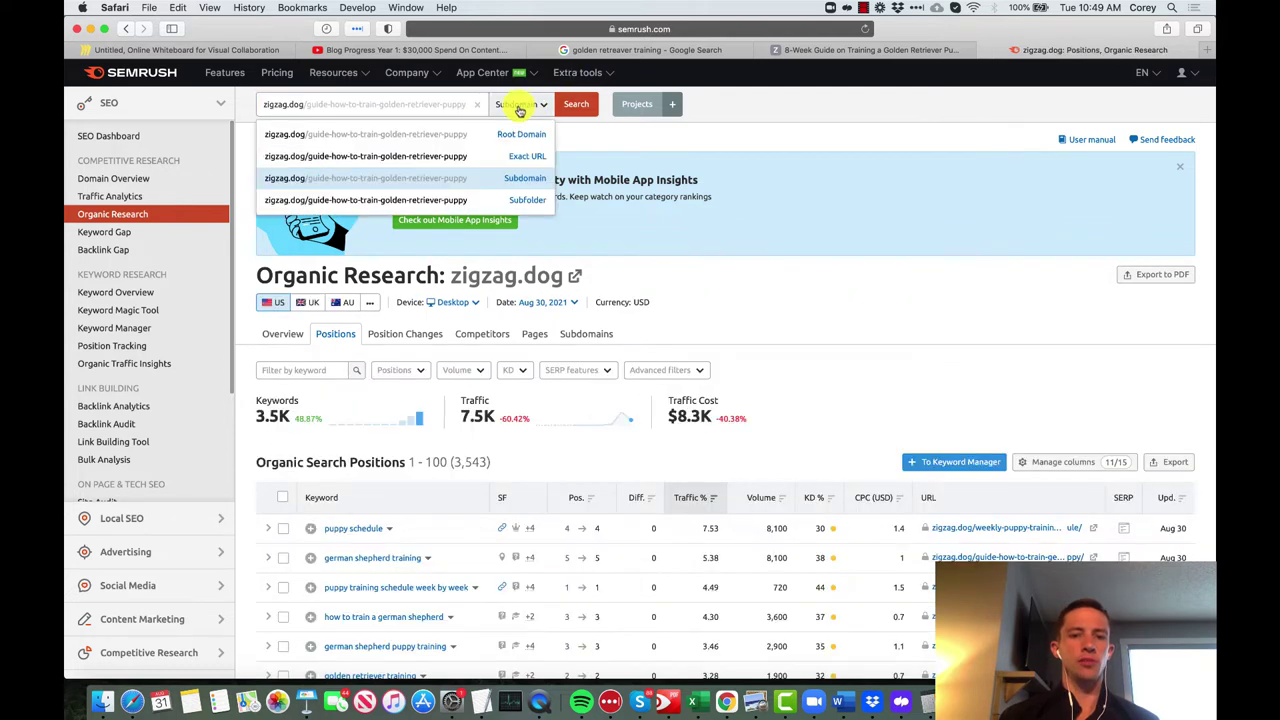
click(400, 203)
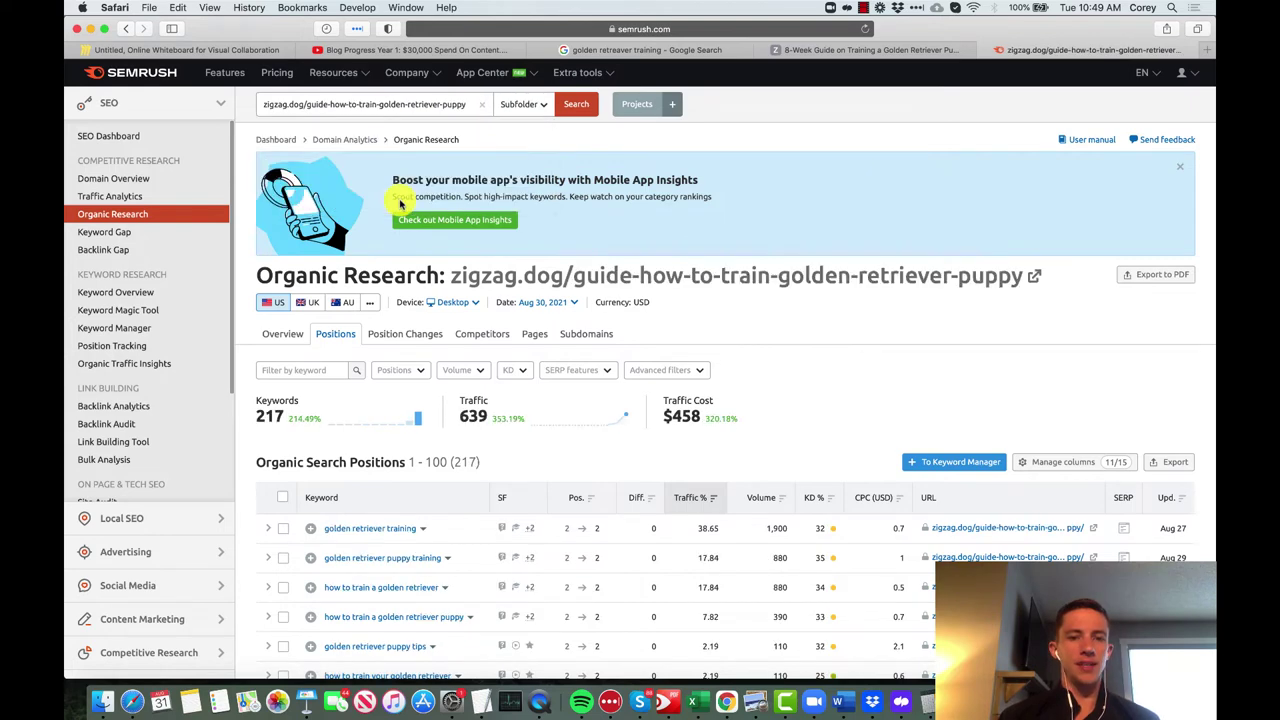
click(466, 103)
text(.php)
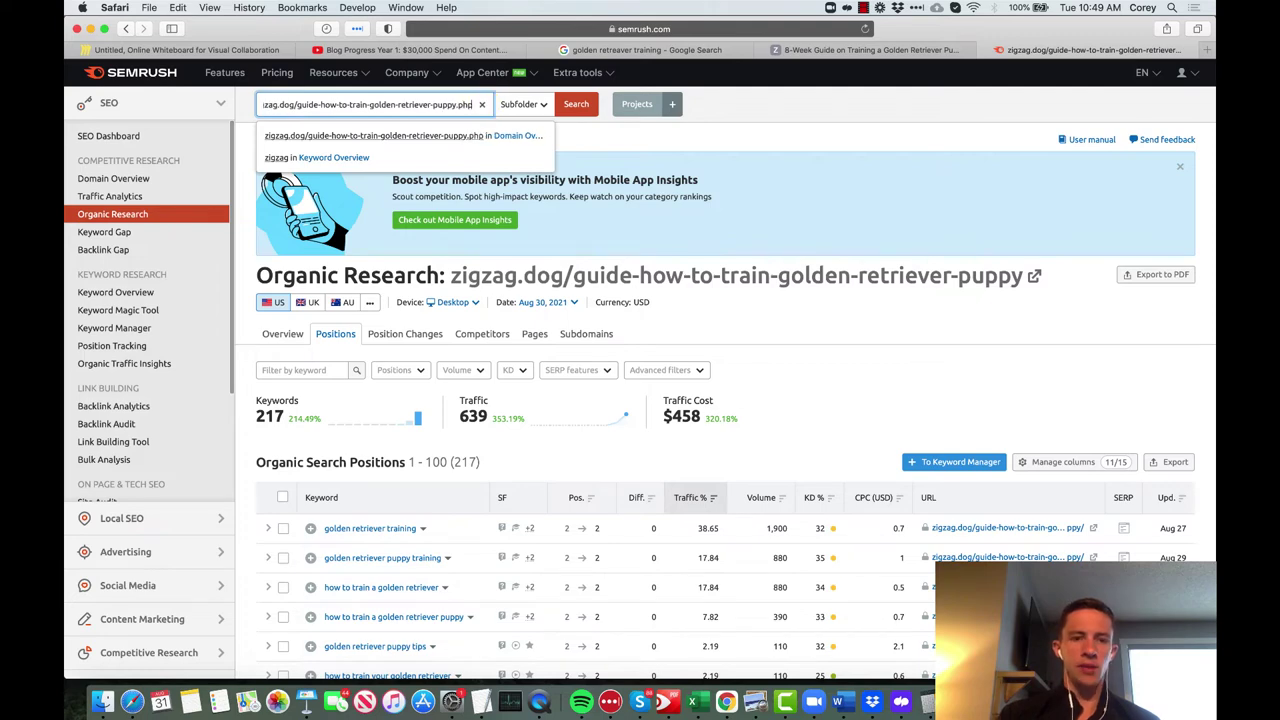
key(BackSpace)
key(BackSpace)
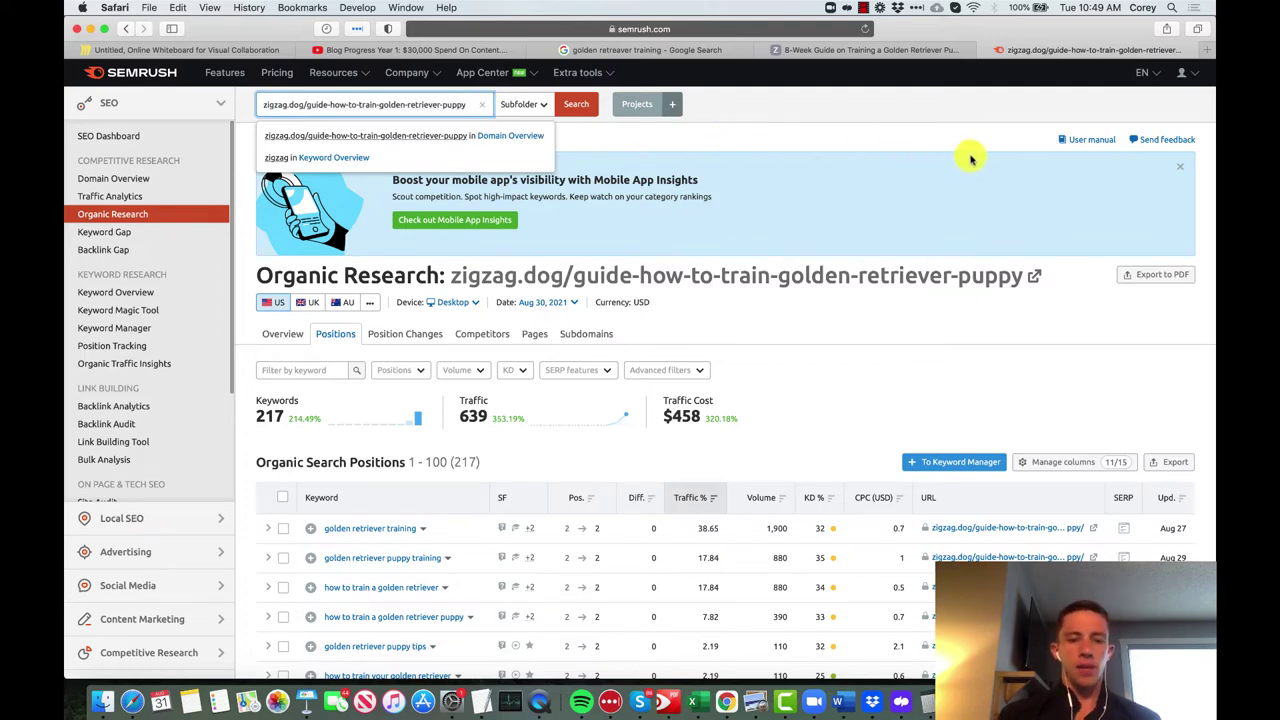
- Scroll through the subfolder's Positions keyword table, then bring up its Overview with $458 traffic cost
click(845, 145)
scroll(440, 380, down, 5)
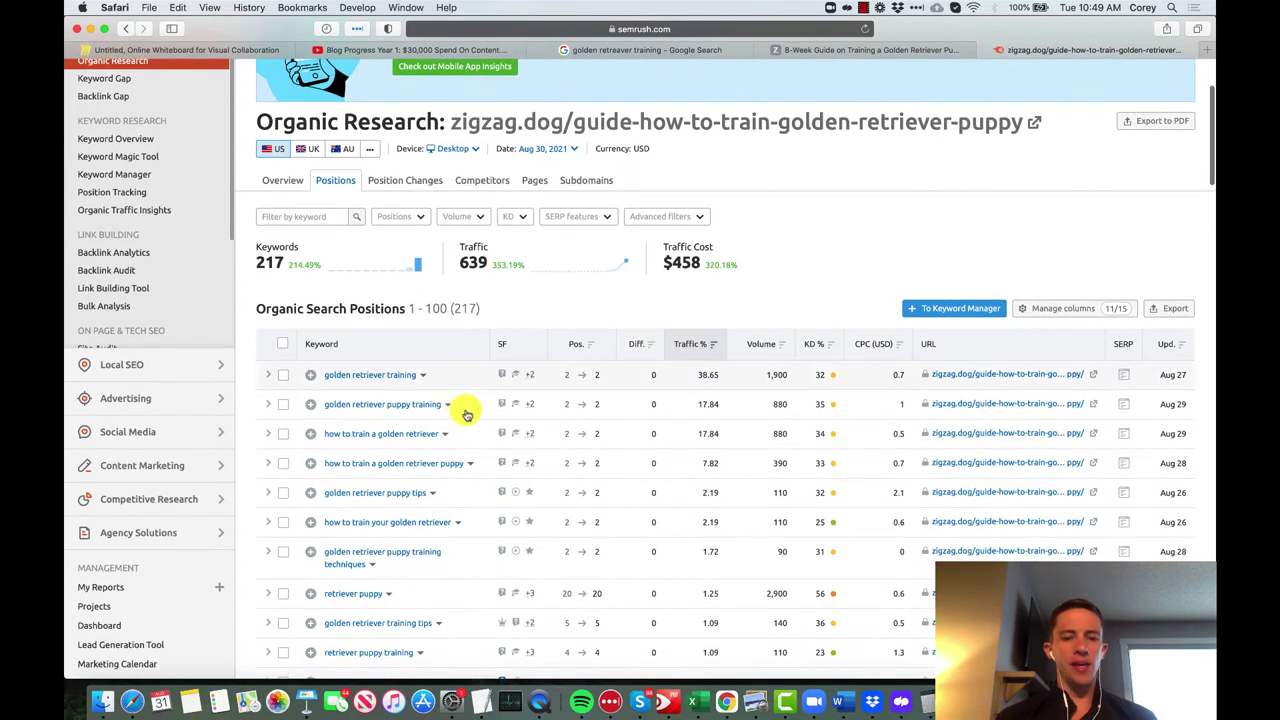
scroll(467, 411, down, 1)
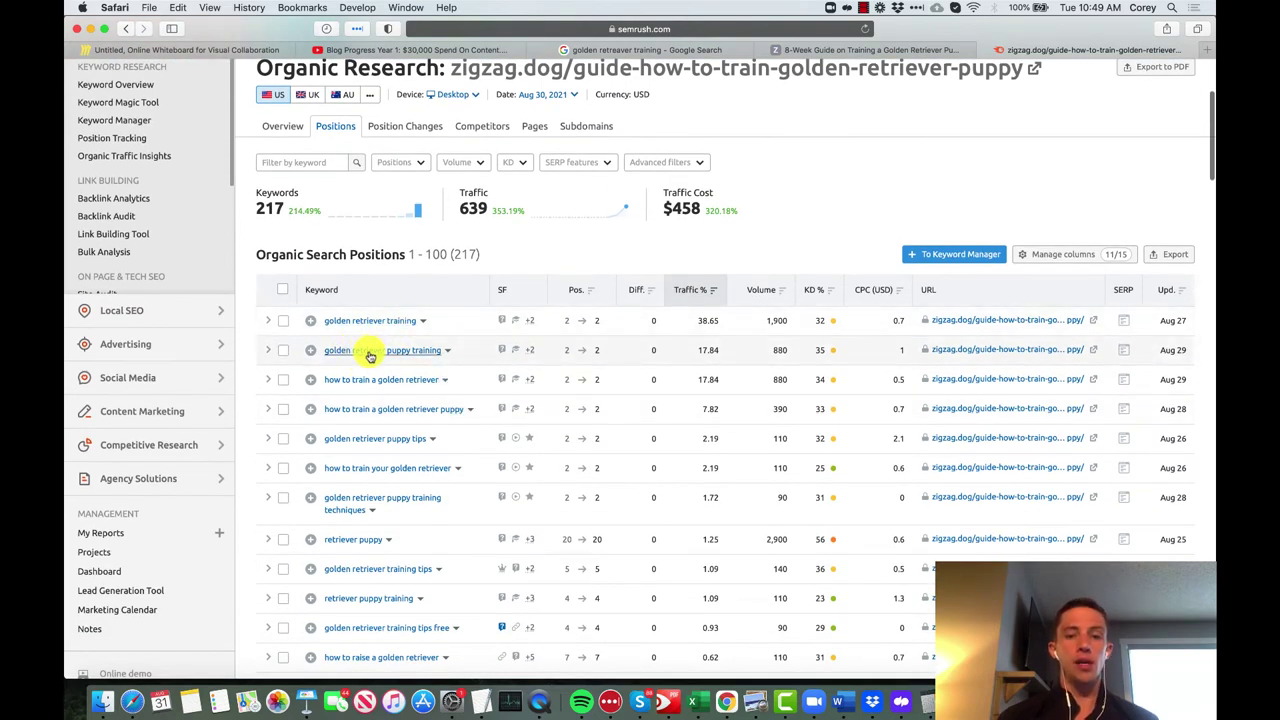
scroll(450, 405, up, 3)
scroll(423, 314, down, 10)
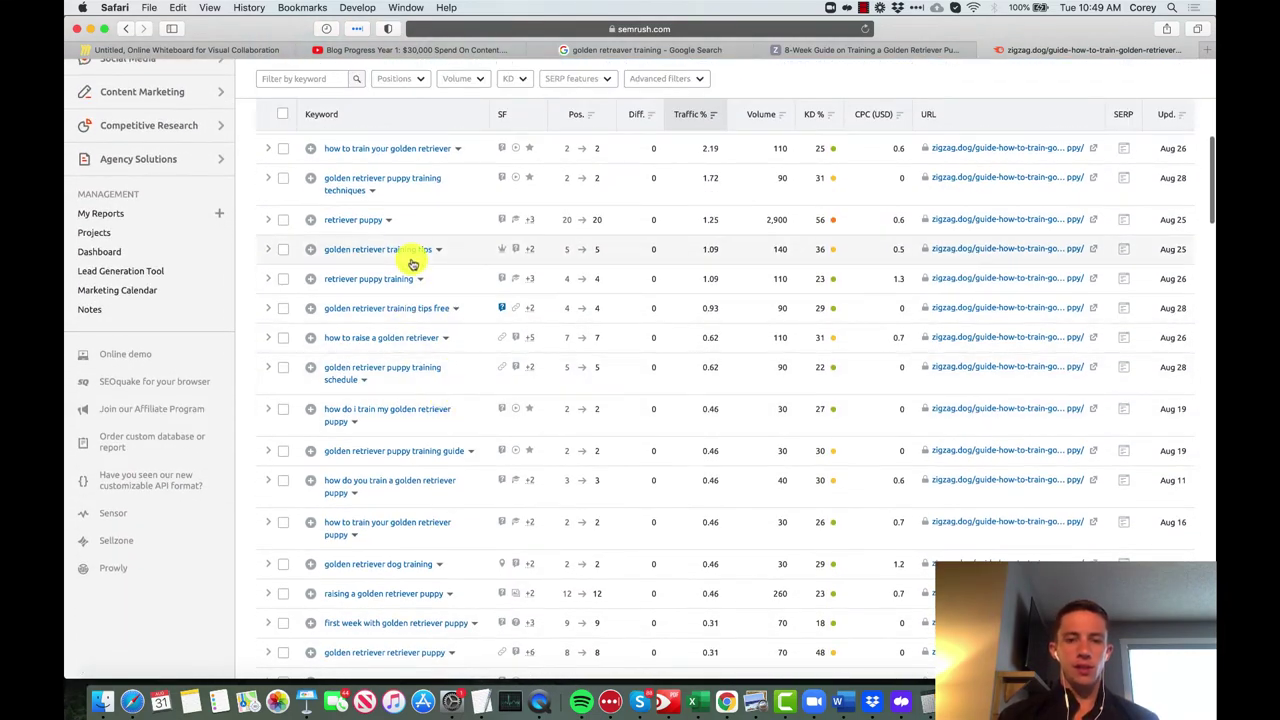
scroll(410, 258, down, 5)
scroll(414, 263, down, 3)
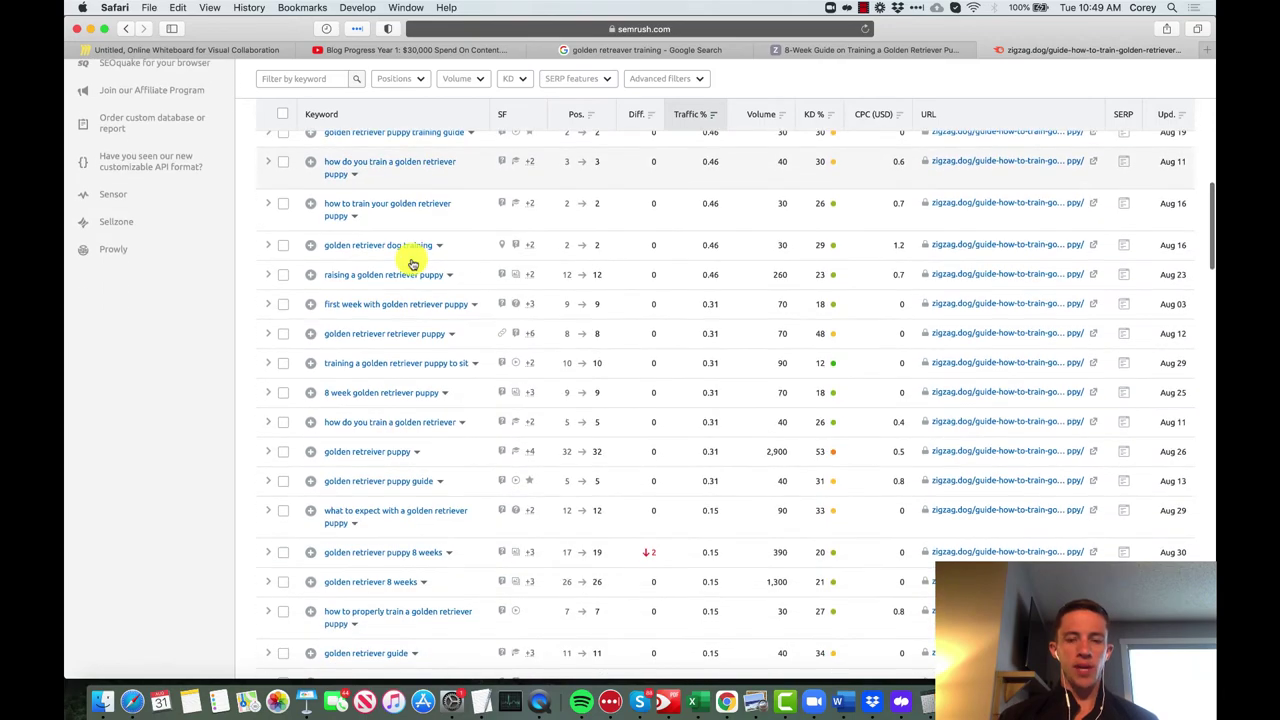
scroll(620, 459, up, 20)
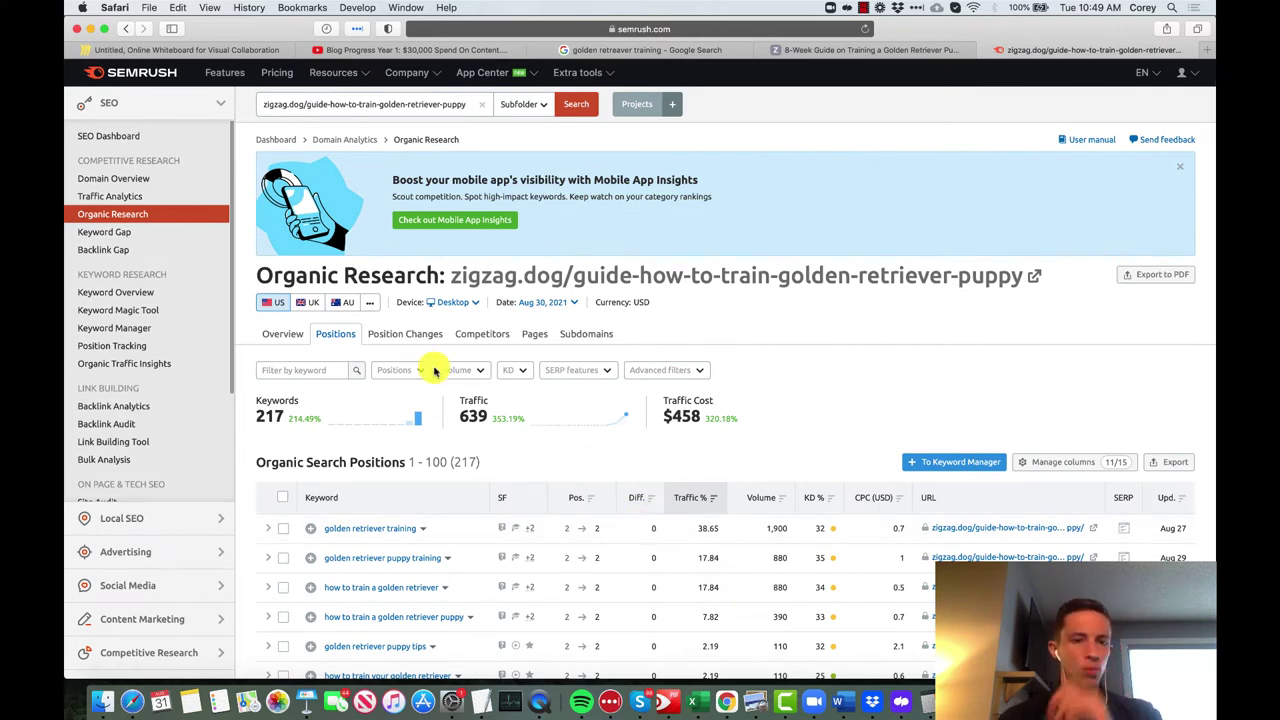
click(292, 334)
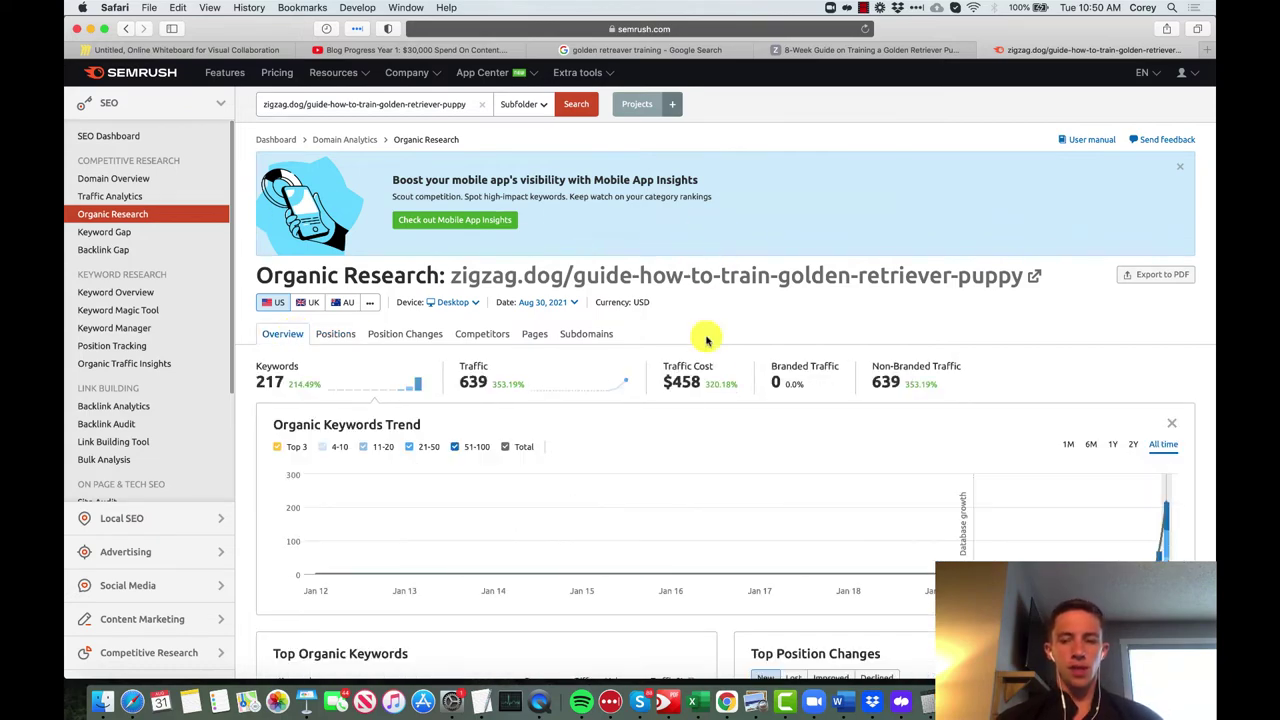
- Select the analysed guide address, then view its Domain Overview: 1.8K traffic, 763 keywords
scroll(710, 380, down, 3)
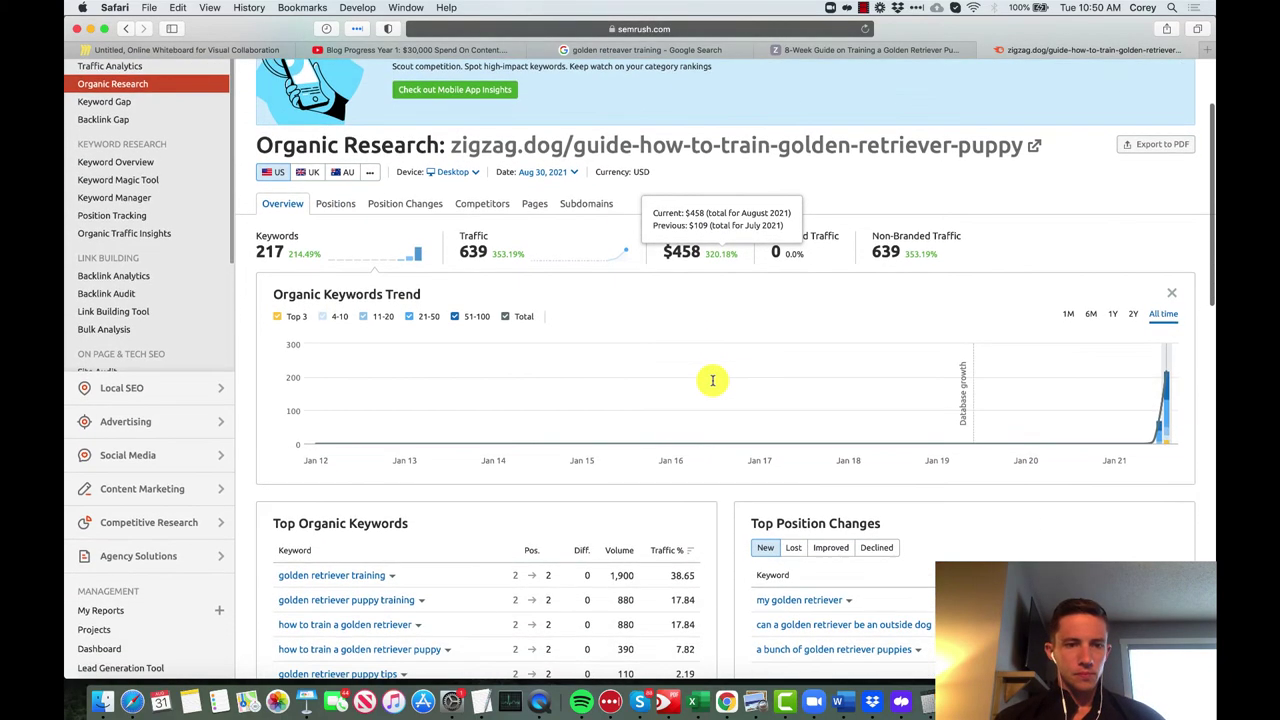
scroll(713, 380, up, 3)
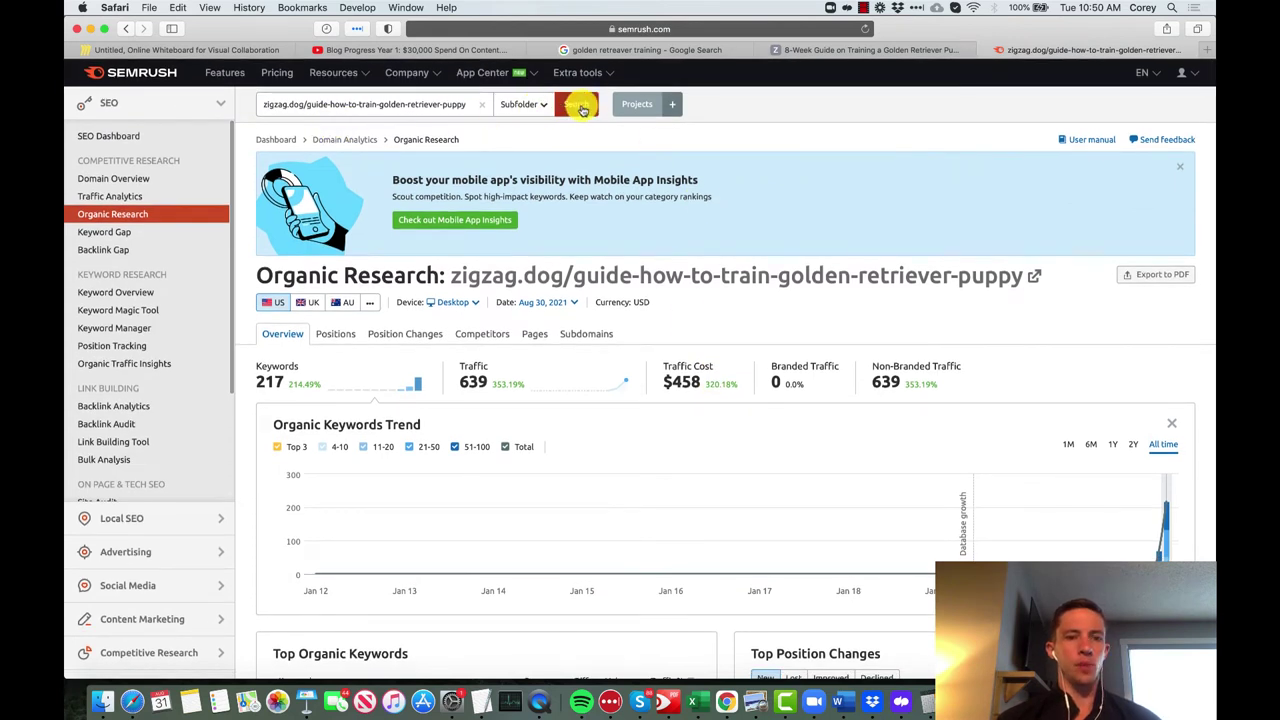
click(439, 102)
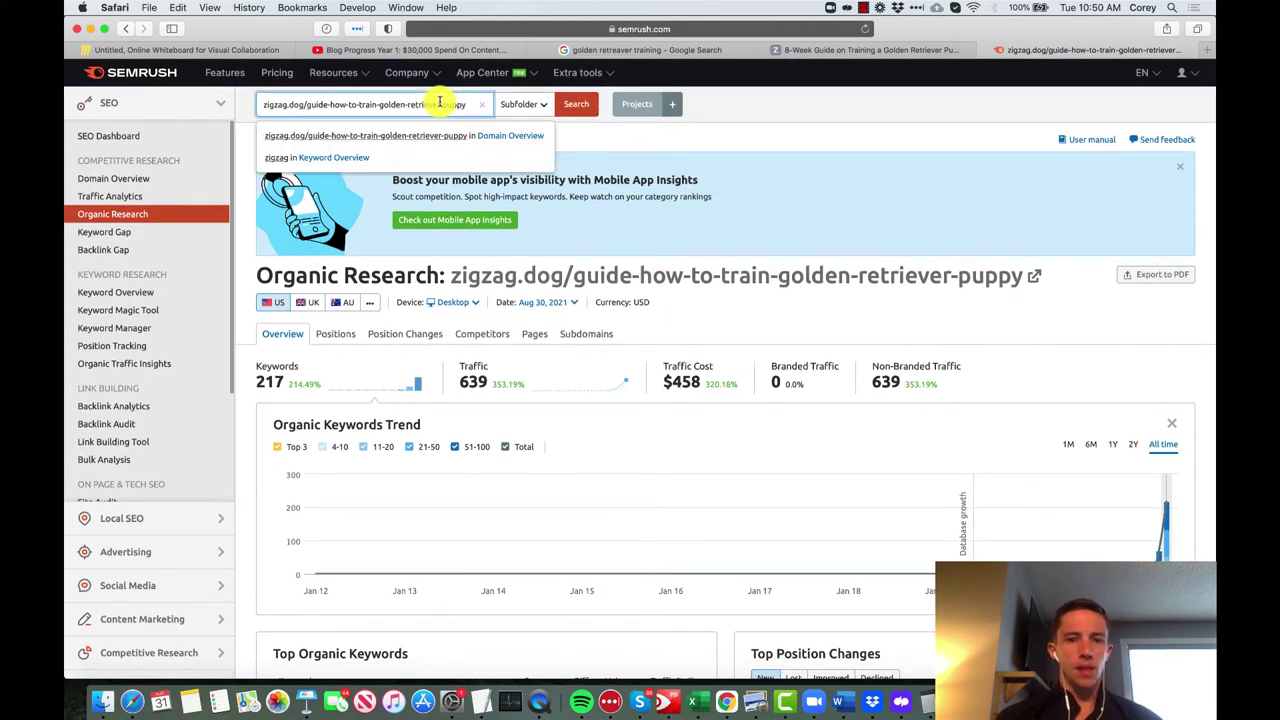
triple_click(439, 102)
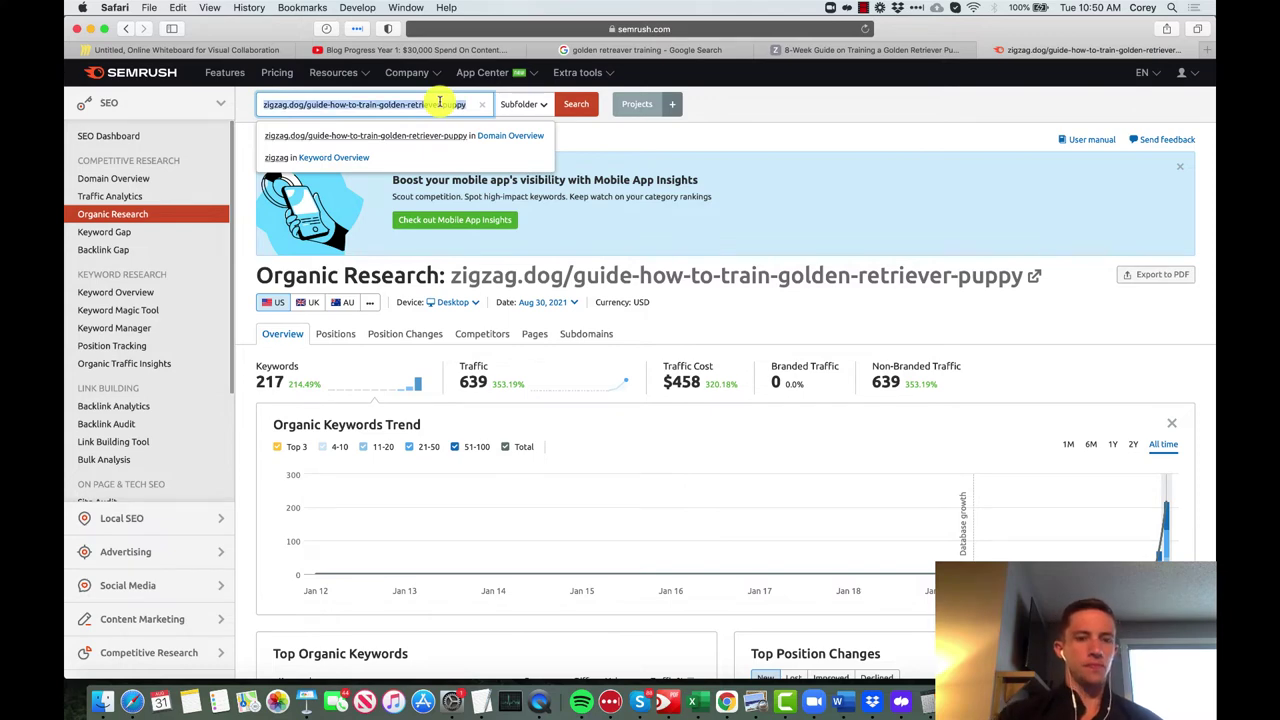
click(760, 145)
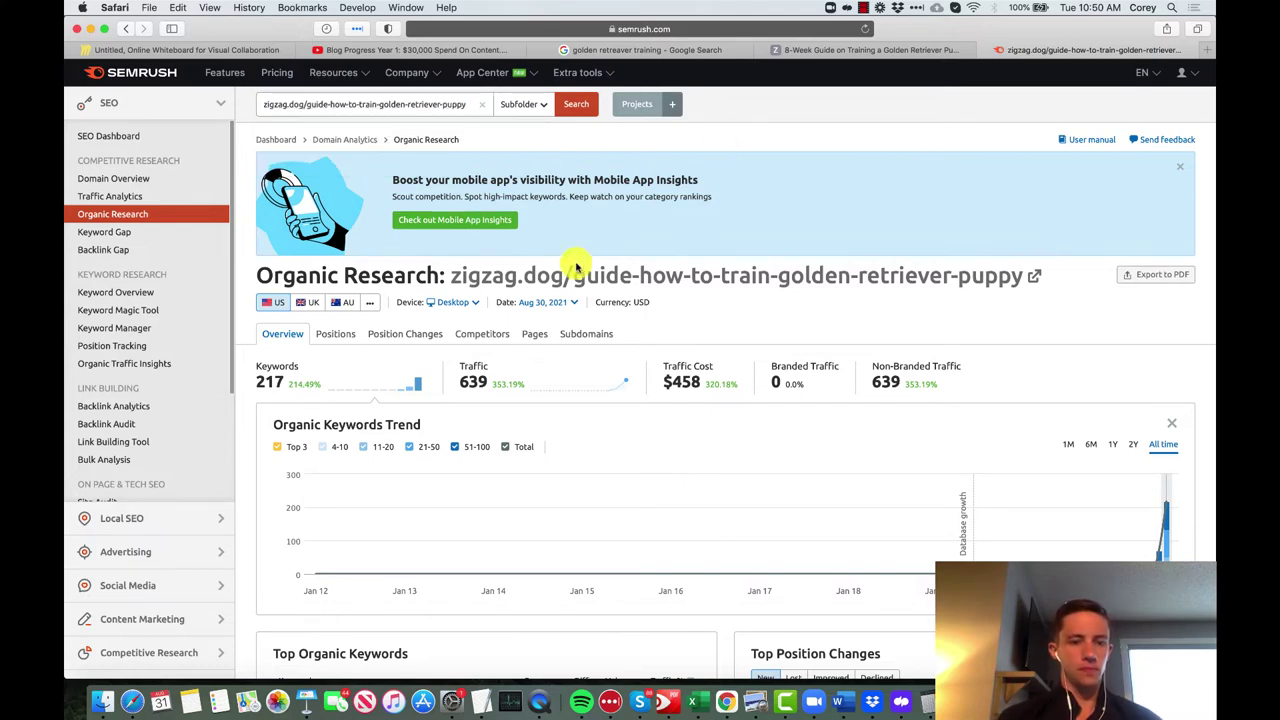
scroll(557, 271, down, 2)
scroll(571, 274, up, 1)
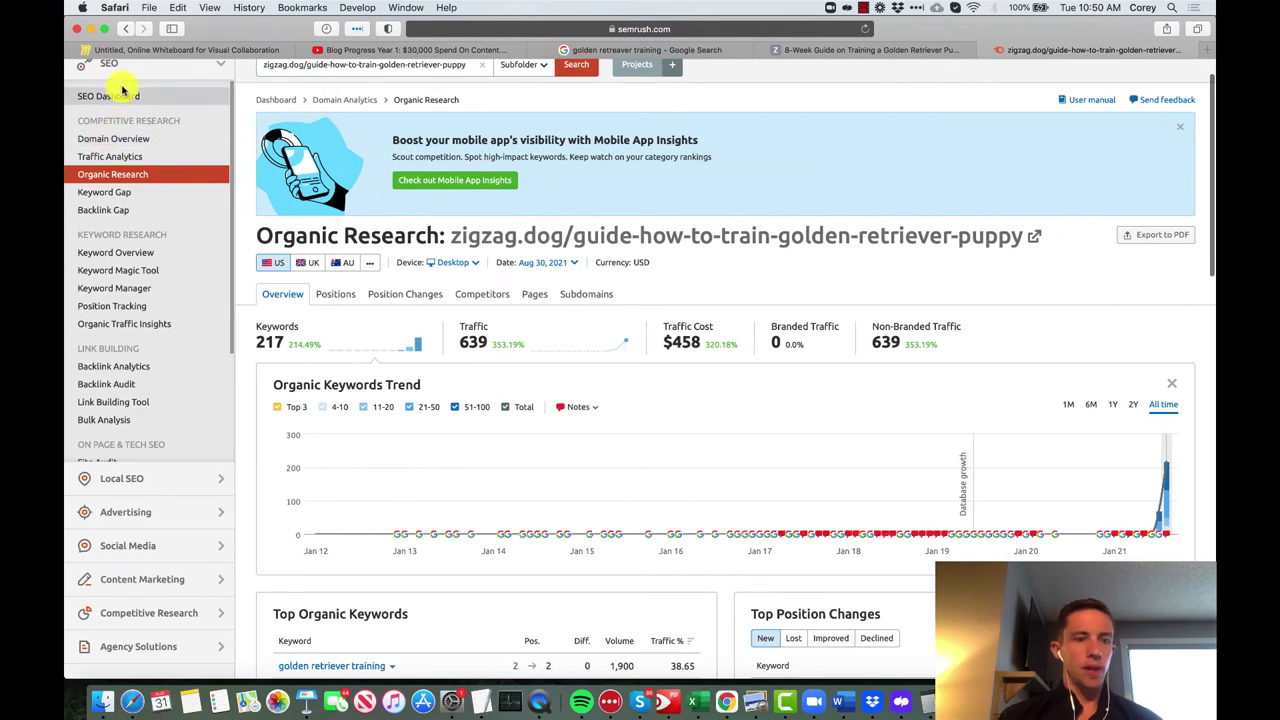
click(105, 140)
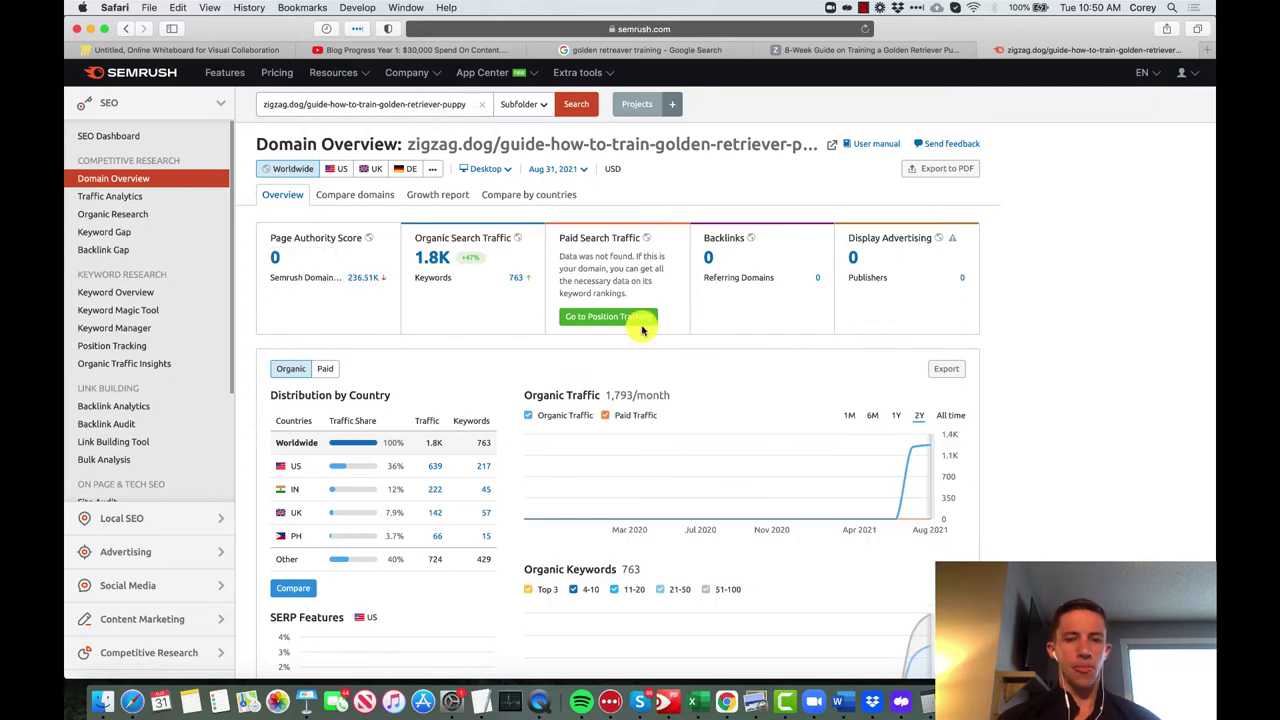
scroll(829, 346, down, 1)
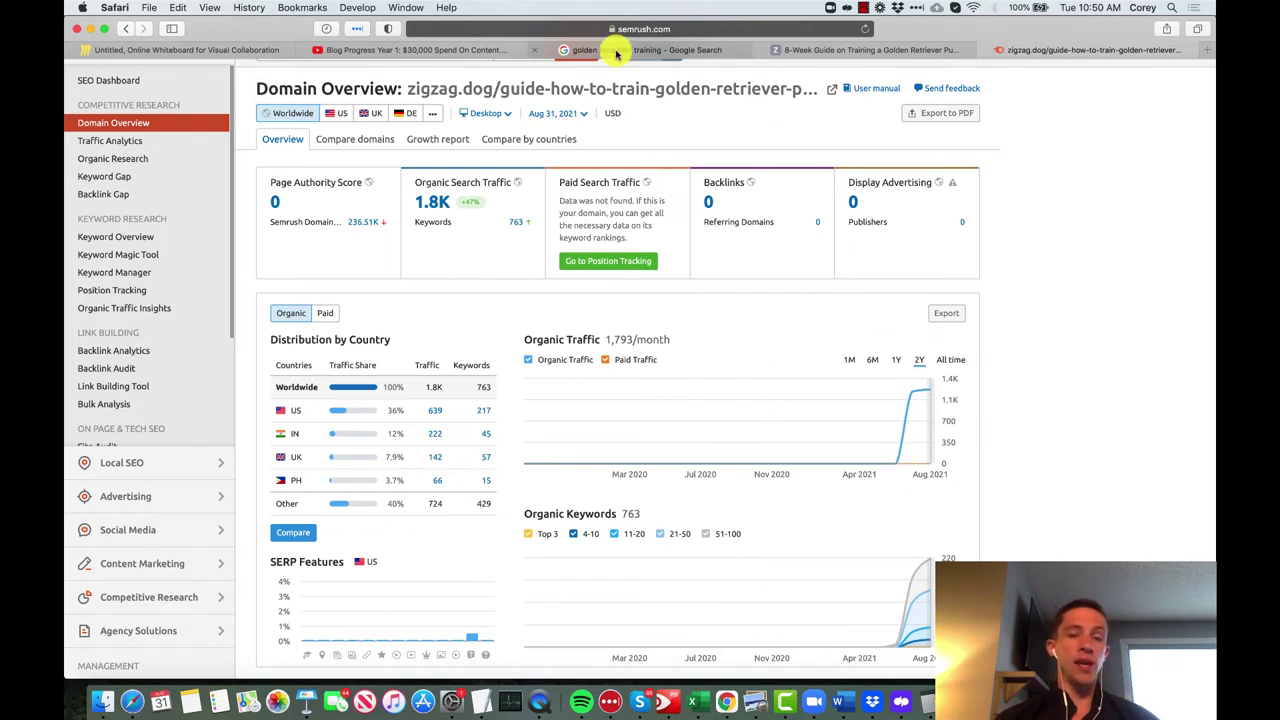
click(617, 54)
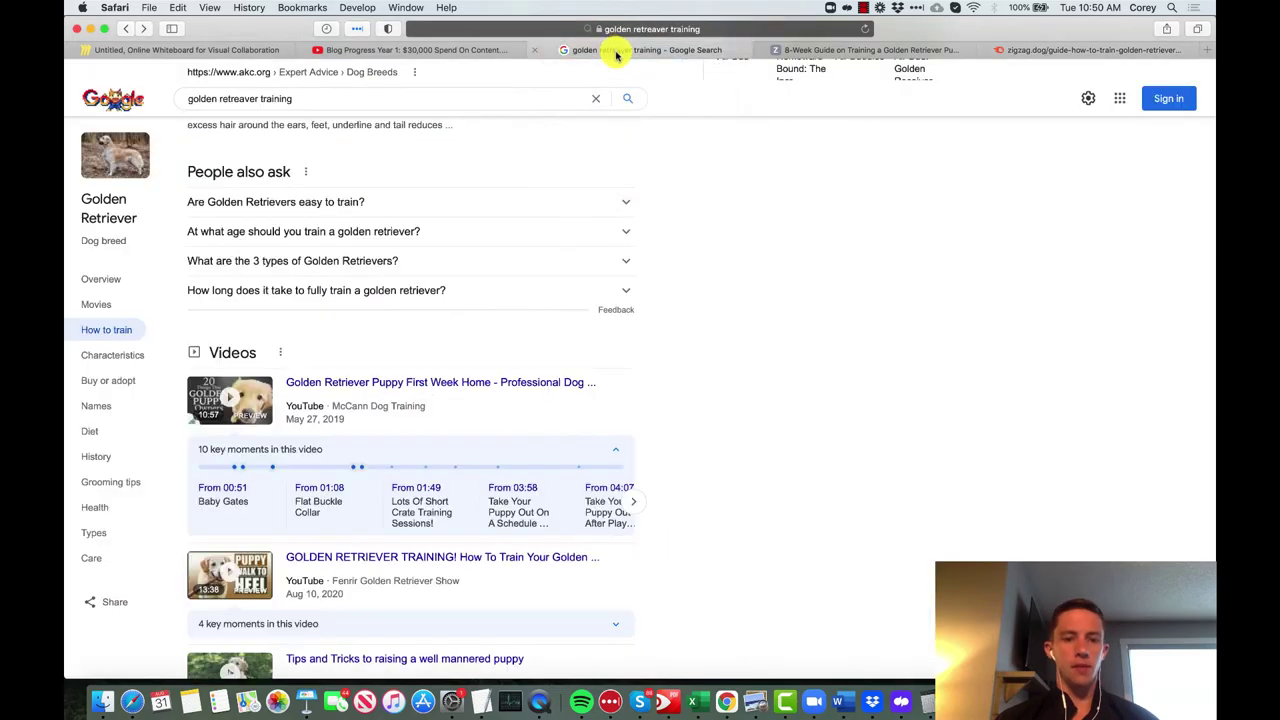
scroll(543, 271, down, 10)
scroll(543, 271, down, 3)
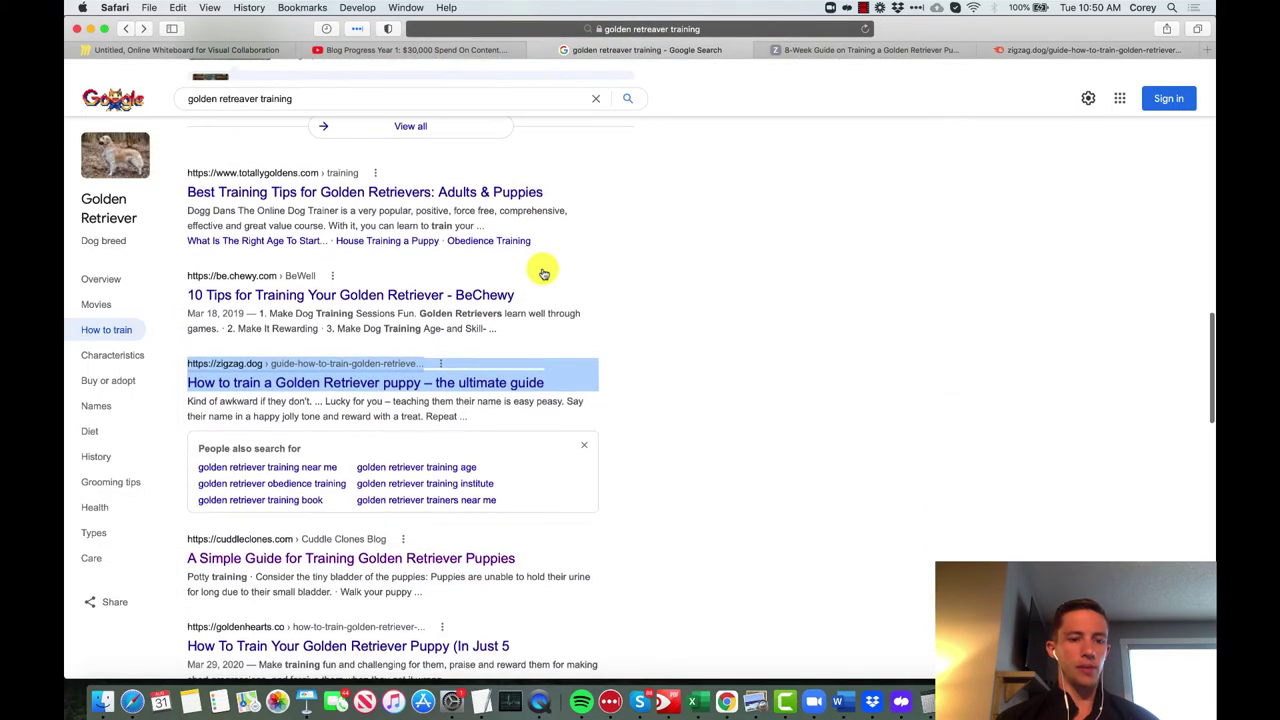
scroll(543, 271, up, 15)
scroll(543, 271, up, 1)
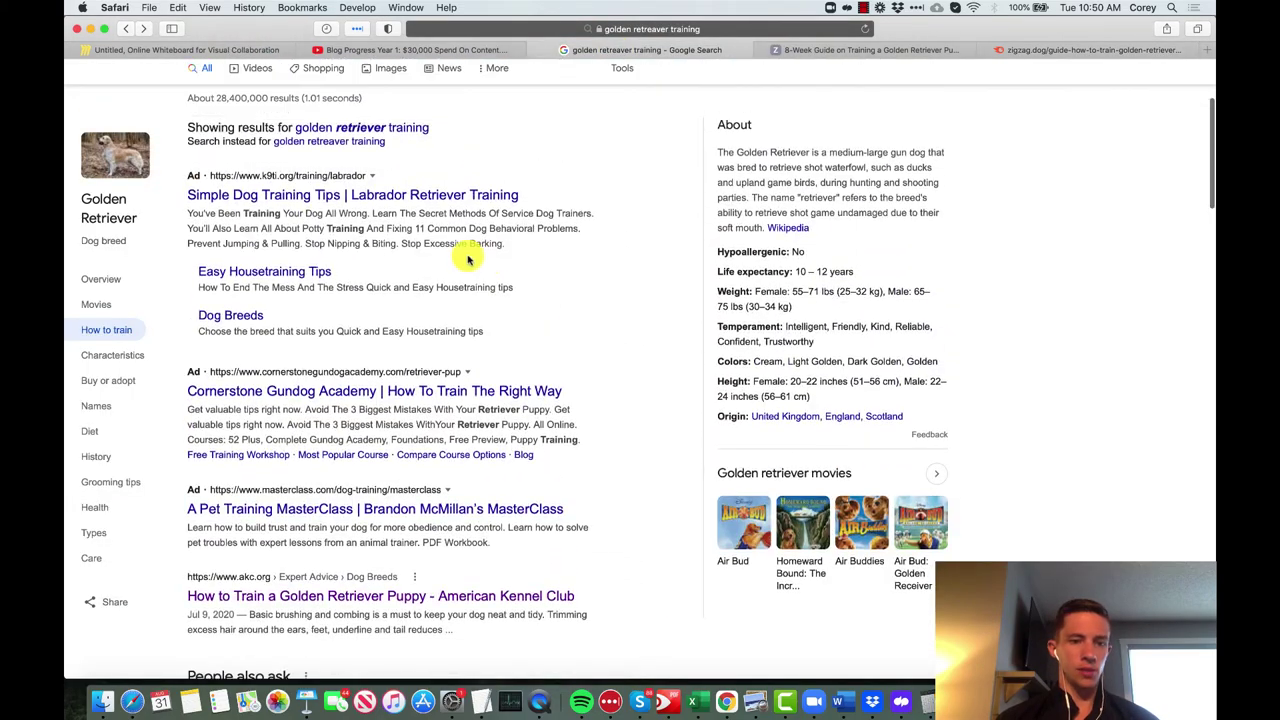
scroll(371, 574, down, 5)
scroll(373, 588, down, 5)
triple_click(362, 591)
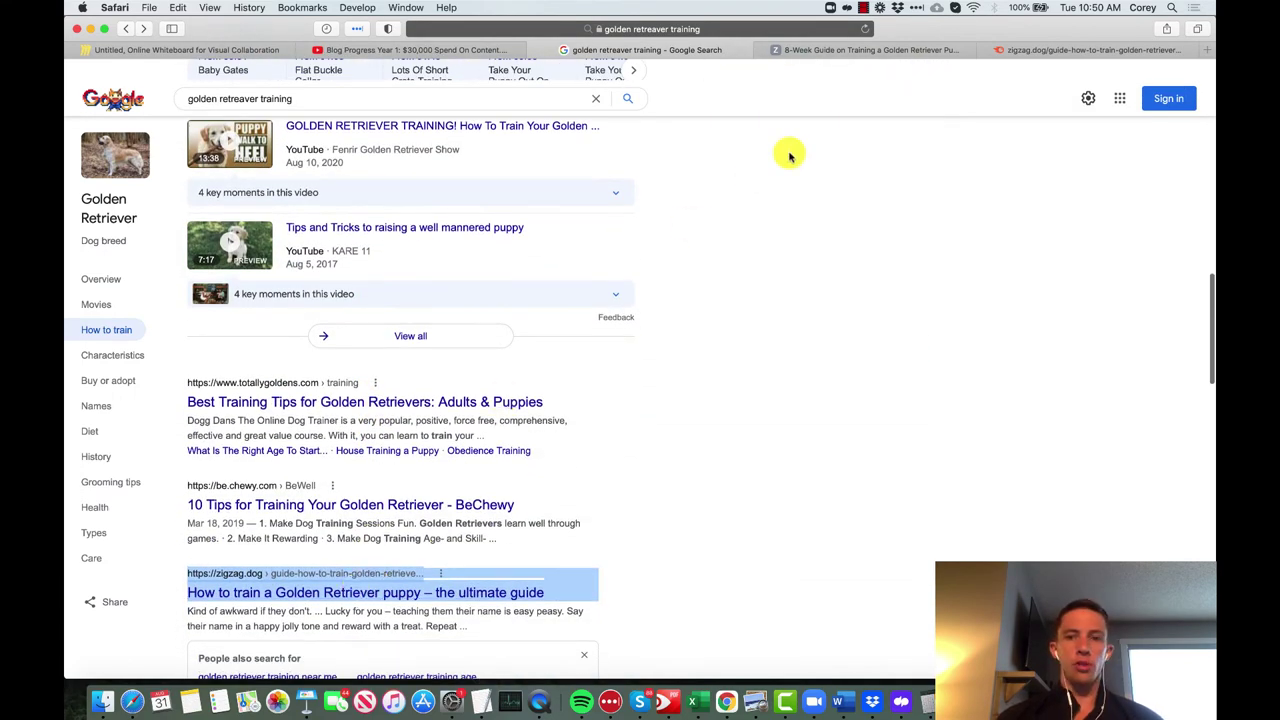
scroll(803, 340, up, 5)
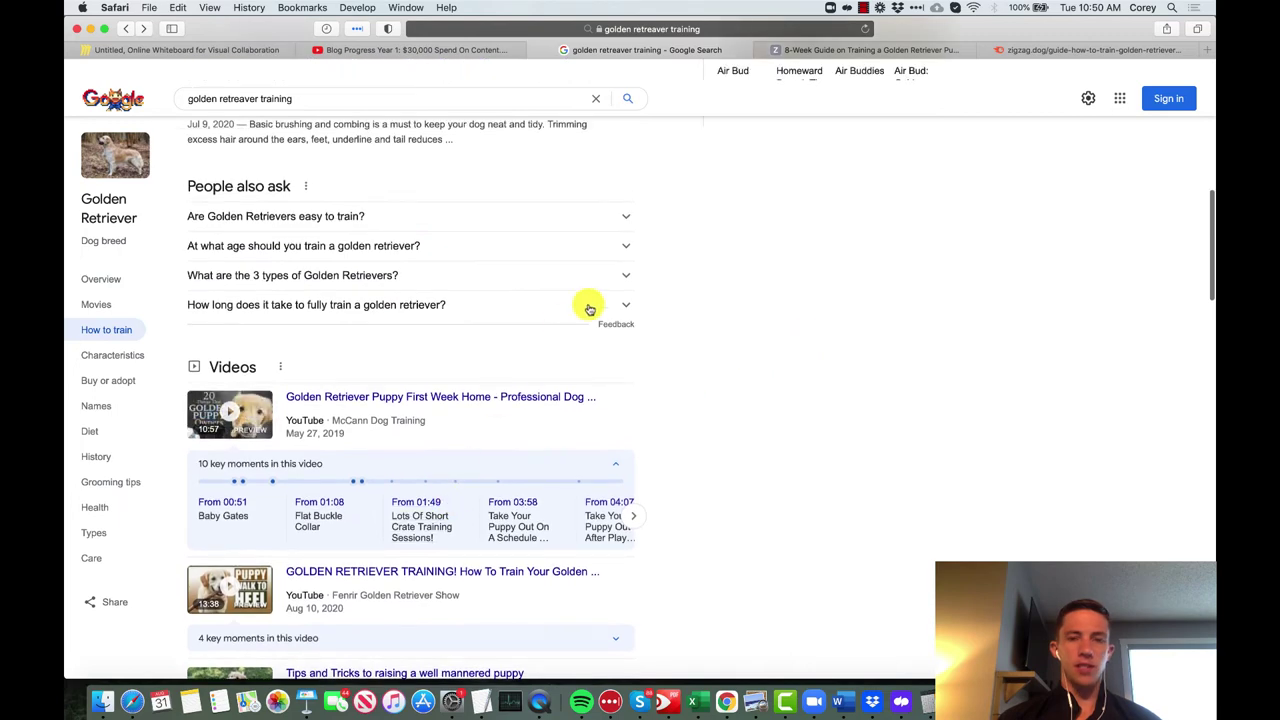
click(1052, 48)
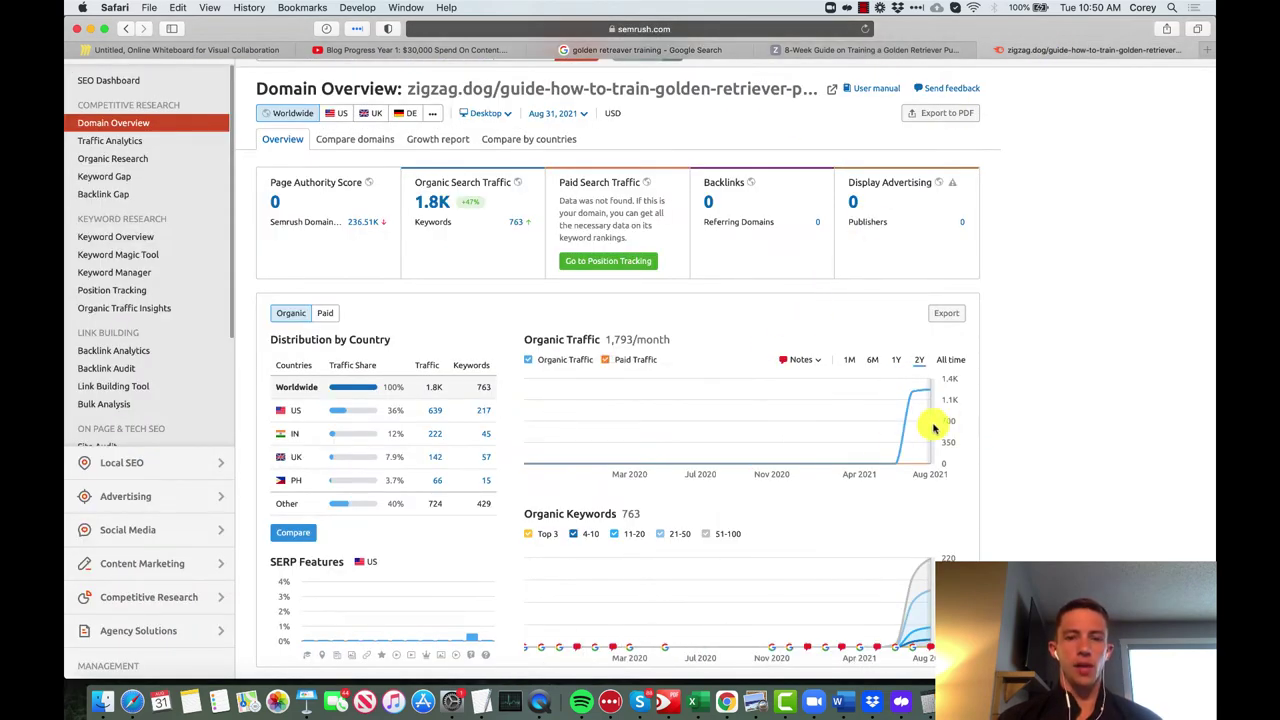
scroll(957, 434, down, 5)
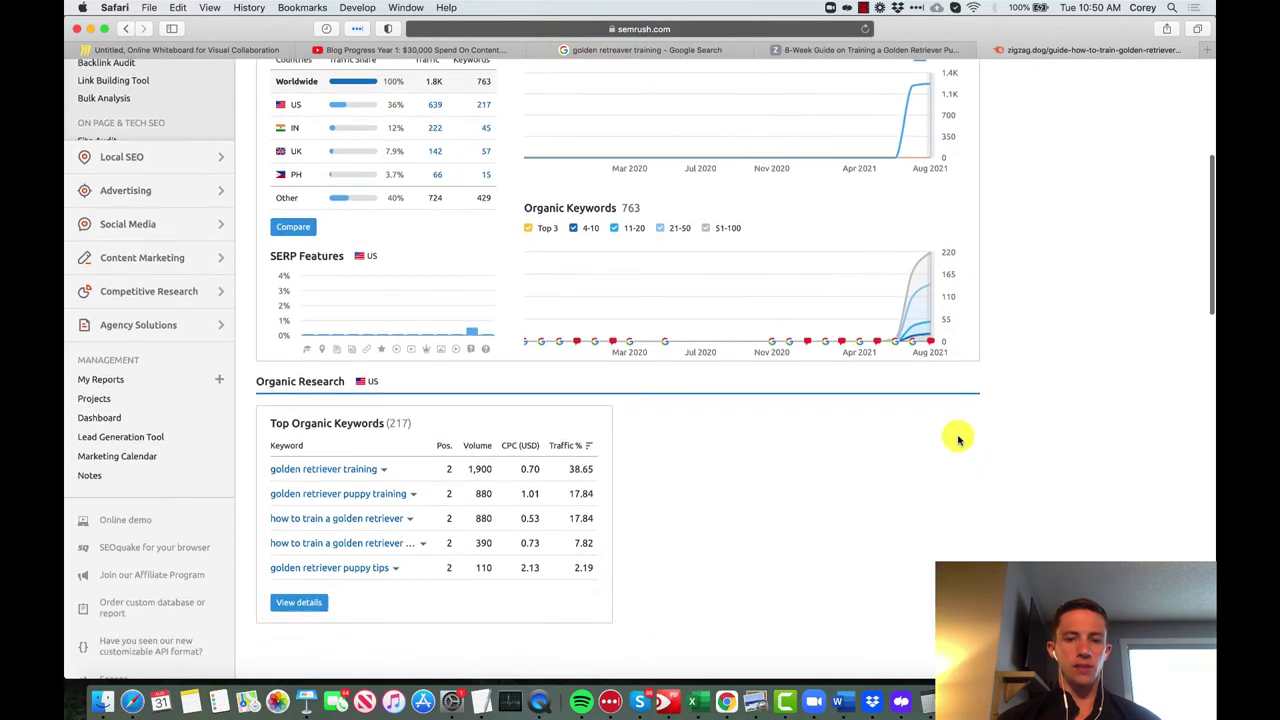
scroll(960, 434, up, 3)
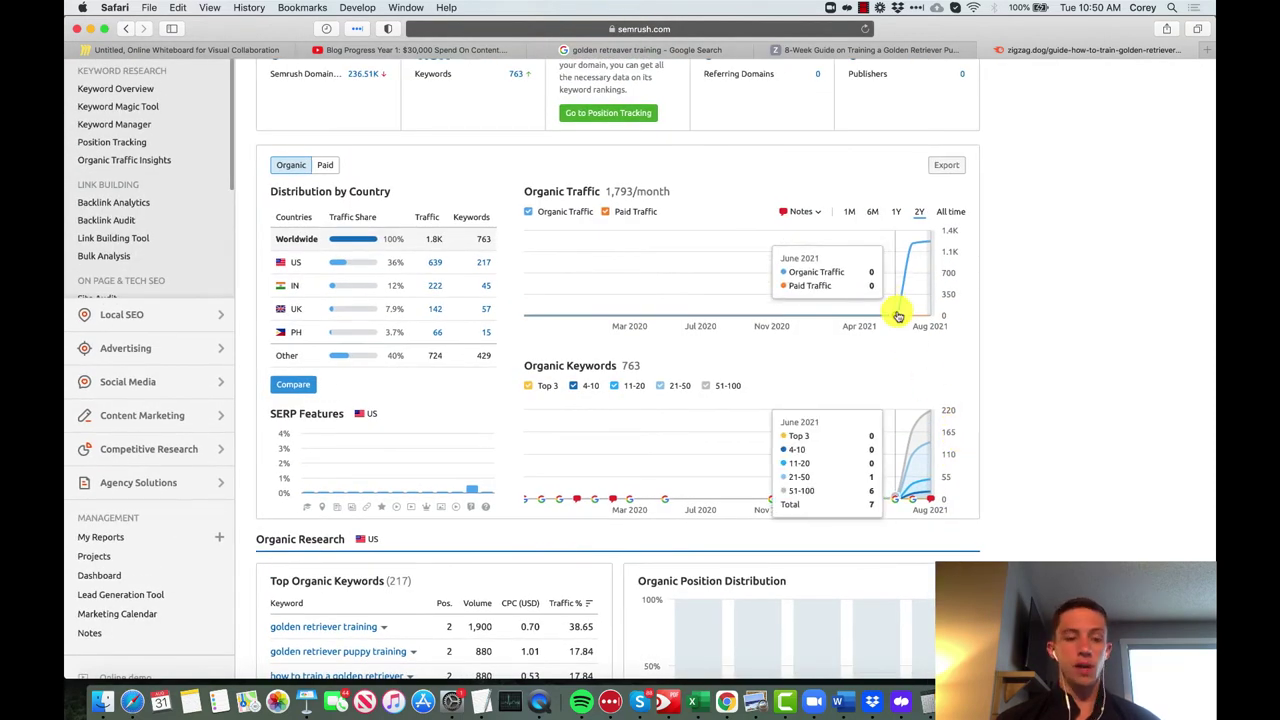
scroll(898, 316, down, 2)
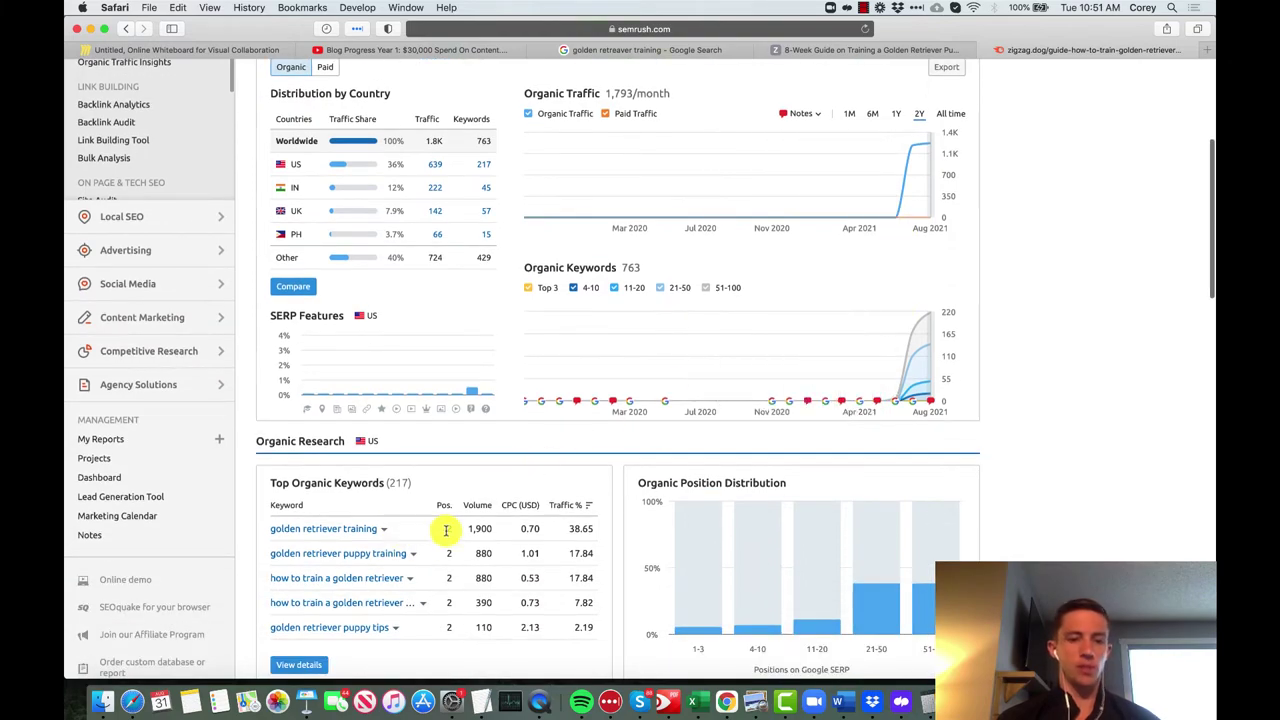
scroll(453, 538, down, 4)
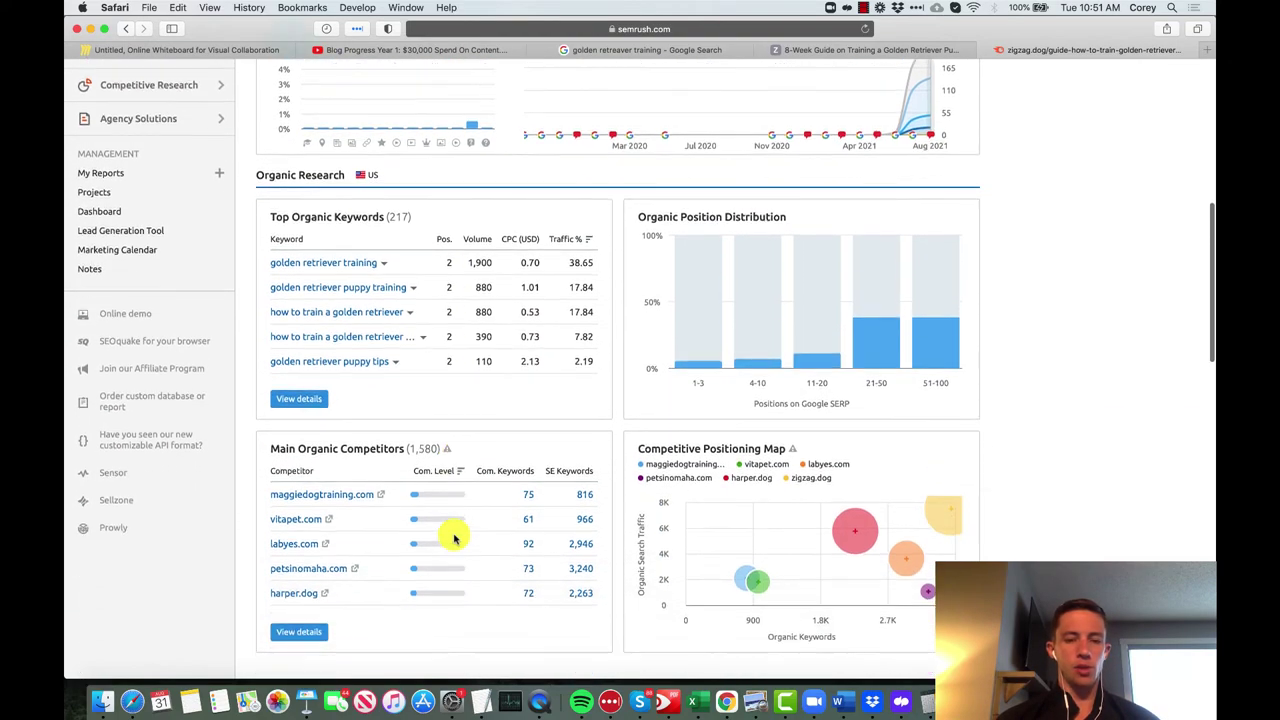
scroll(453, 538, up, 2)
scroll(453, 538, up, 5)
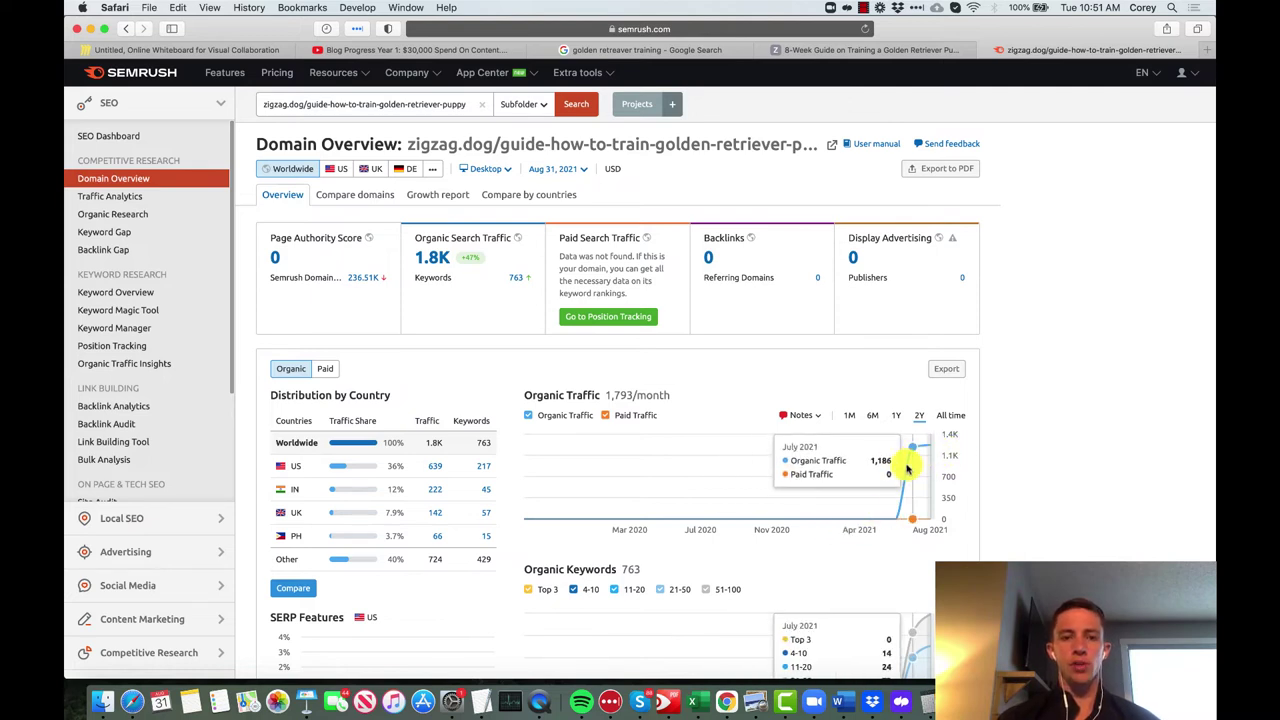
scroll(893, 510, down, 3)
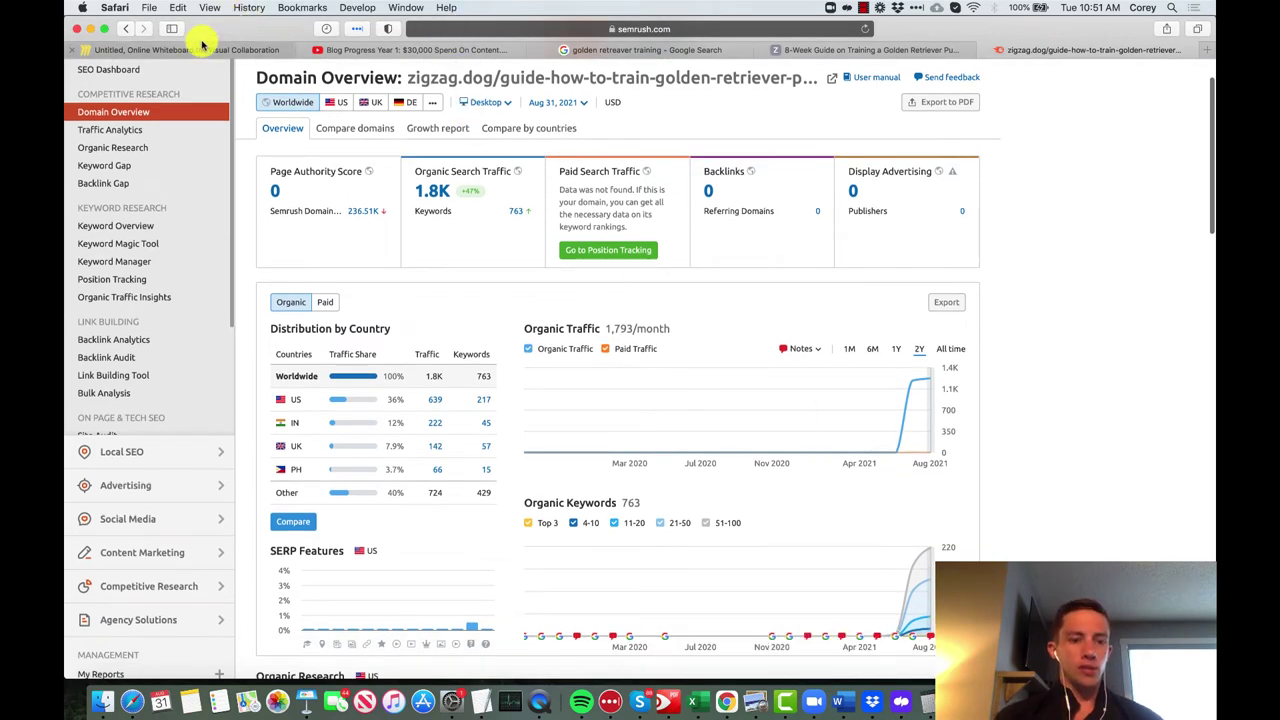
- Pan the Miro canvas, then glance at the zigzag.dog 8-week training guide article
click(202, 47)
scroll(280, 290, down, 10)
scroll(282, 293, right, 3)
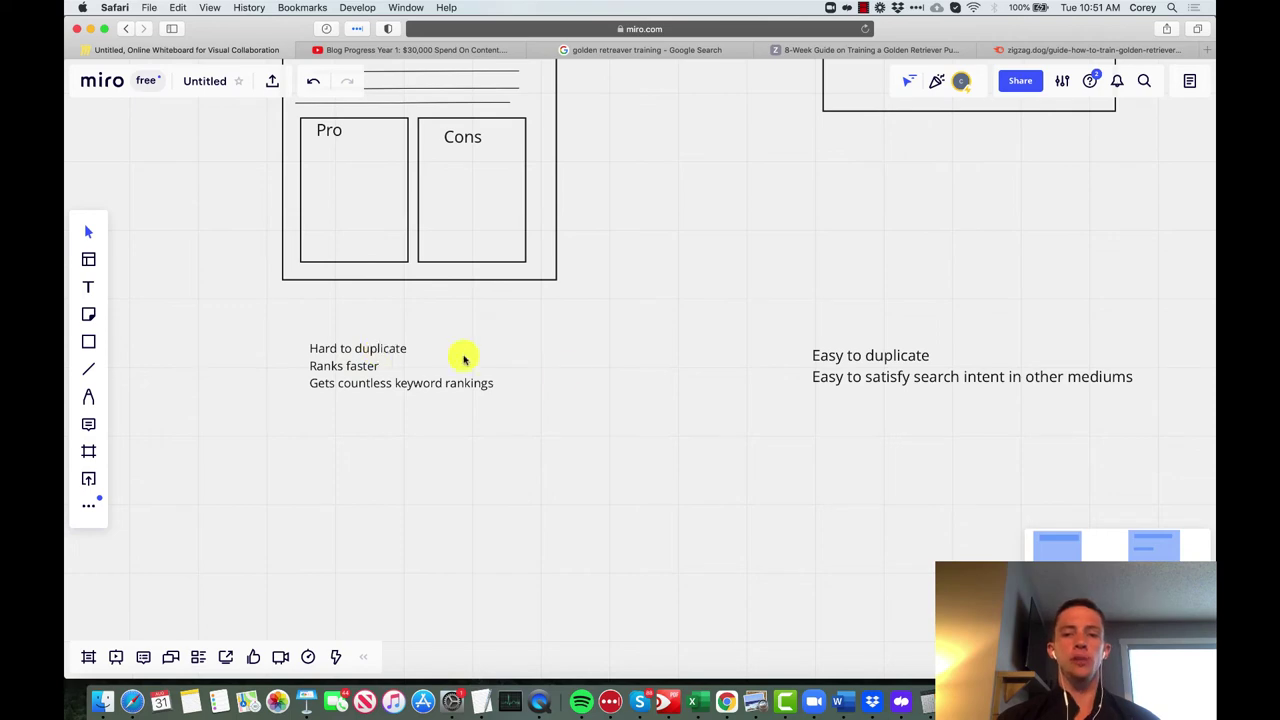
click(797, 54)
scroll(662, 322, down, 6)
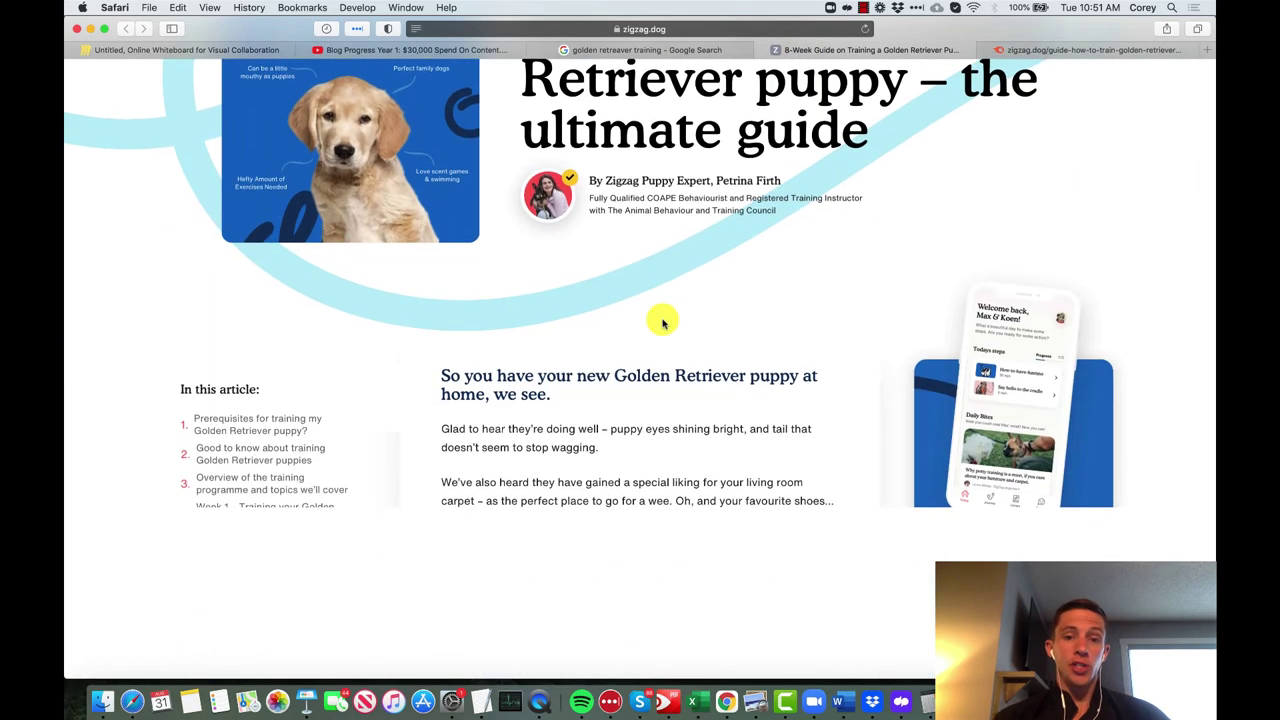
- Scroll around the Miro wireframes, then bring the 8-week Golden Retriever training article back up
click(171, 50)
scroll(709, 260, up, 4)
scroll(709, 260, up, 4)
scroll(894, 268, down, 5)
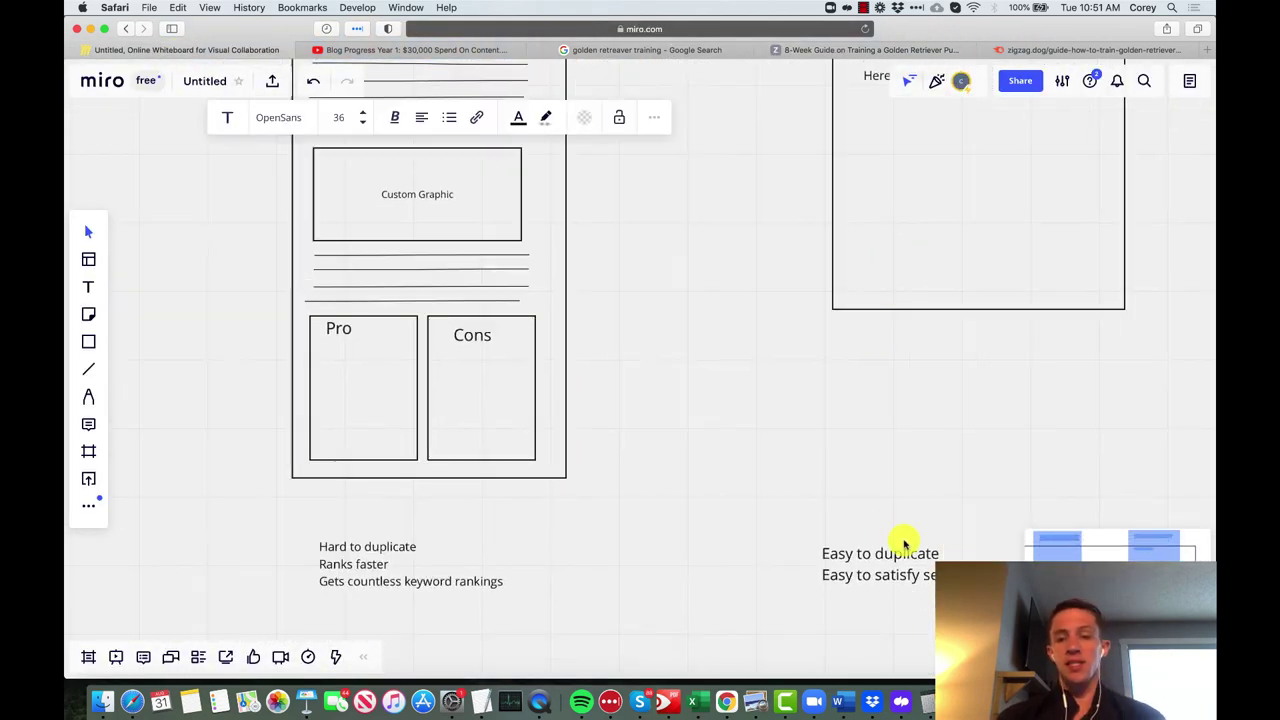
scroll(903, 543, up, 3)
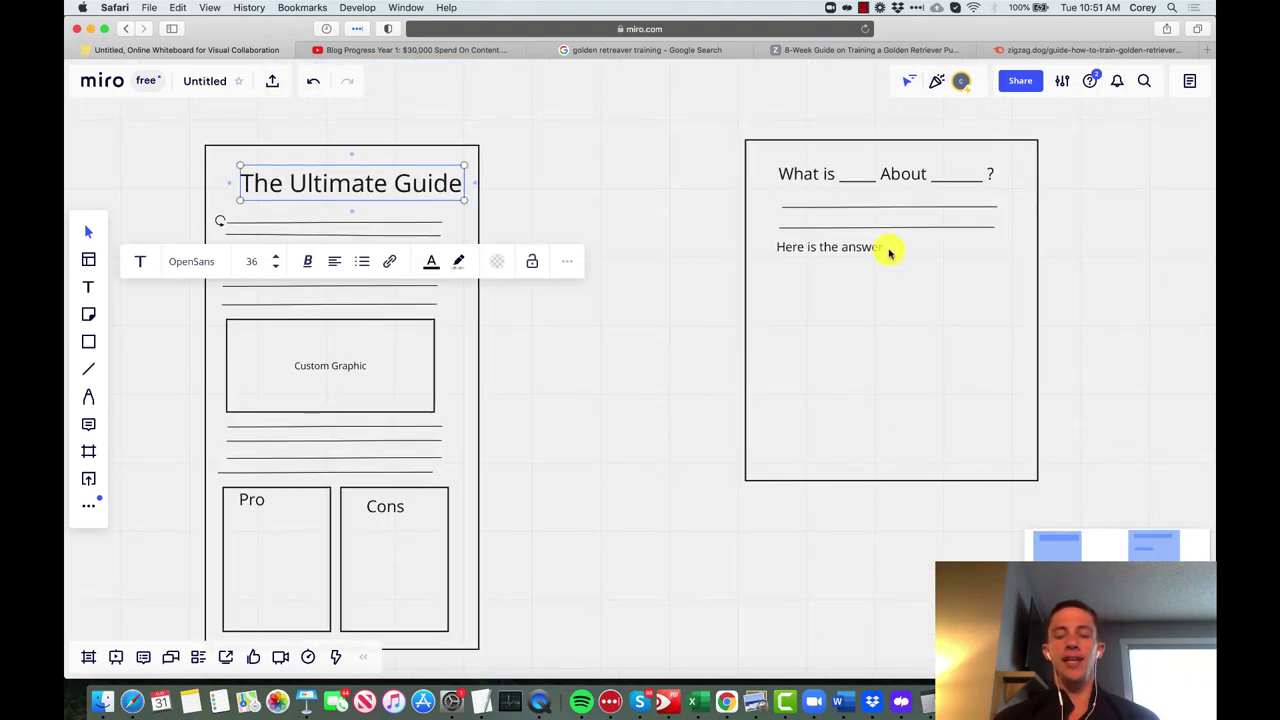
scroll(889, 250, down, 5)
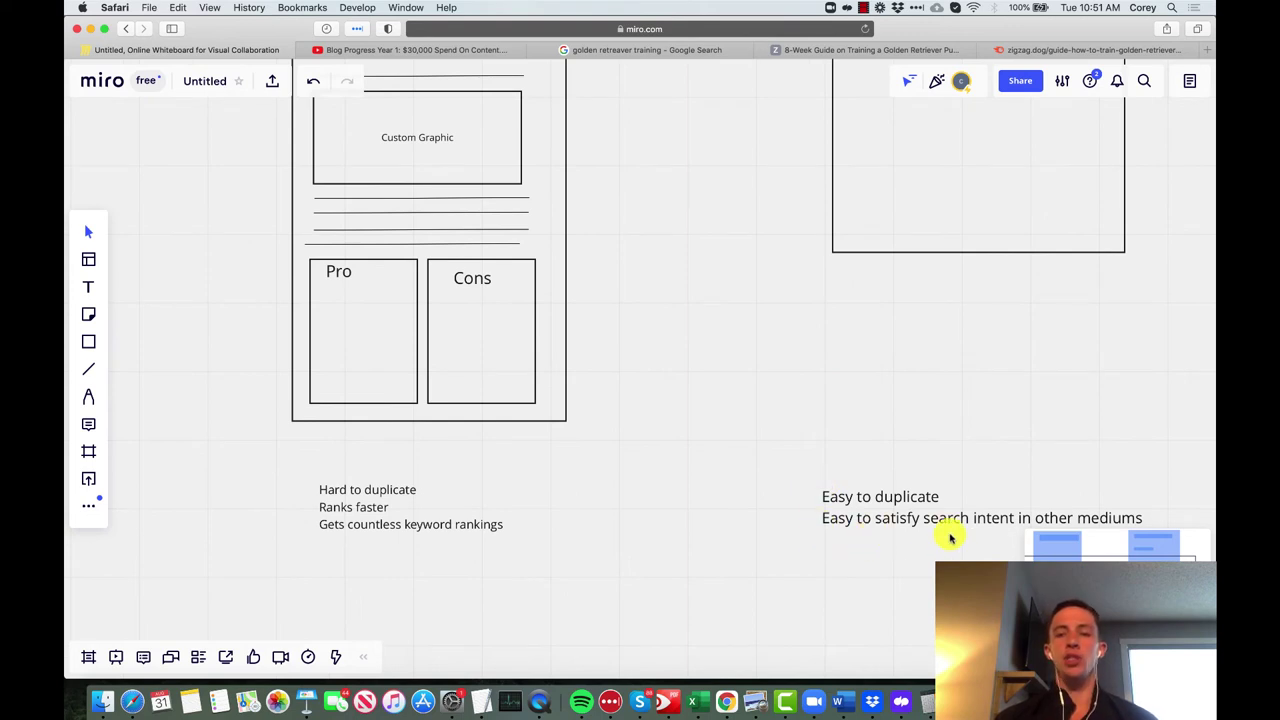
scroll(967, 538, up, 5)
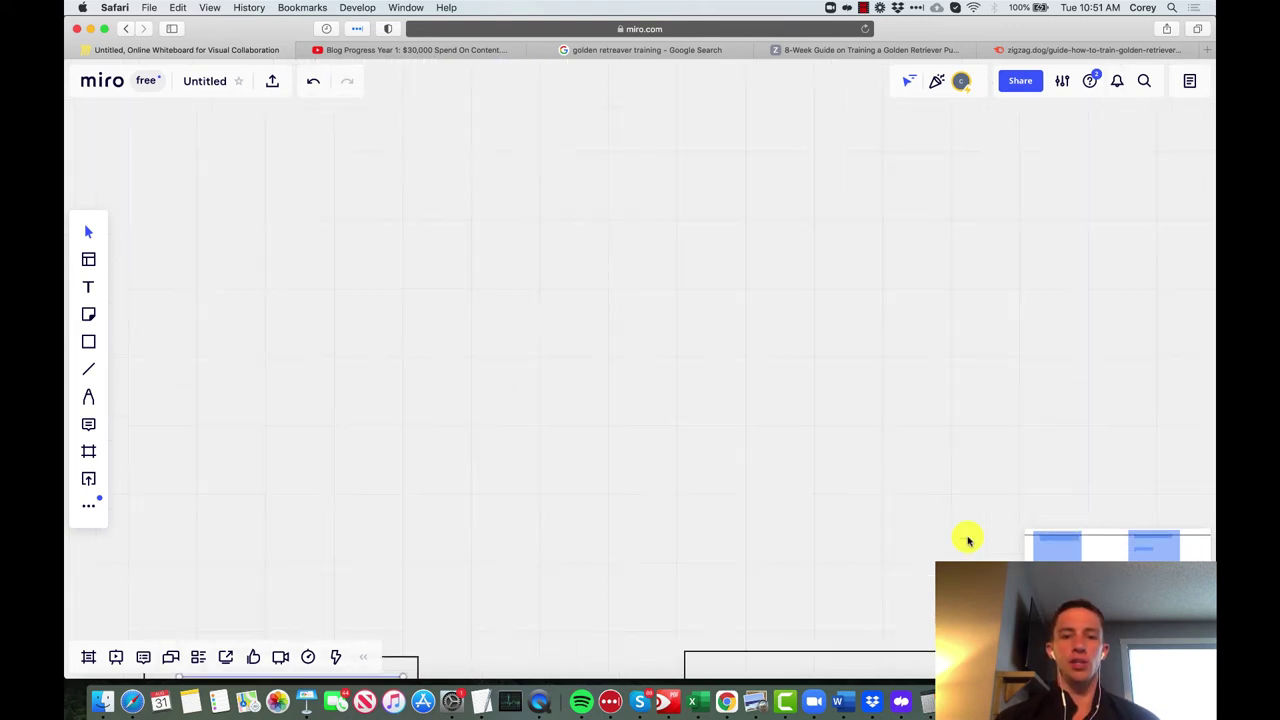
scroll(967, 540, down, 5)
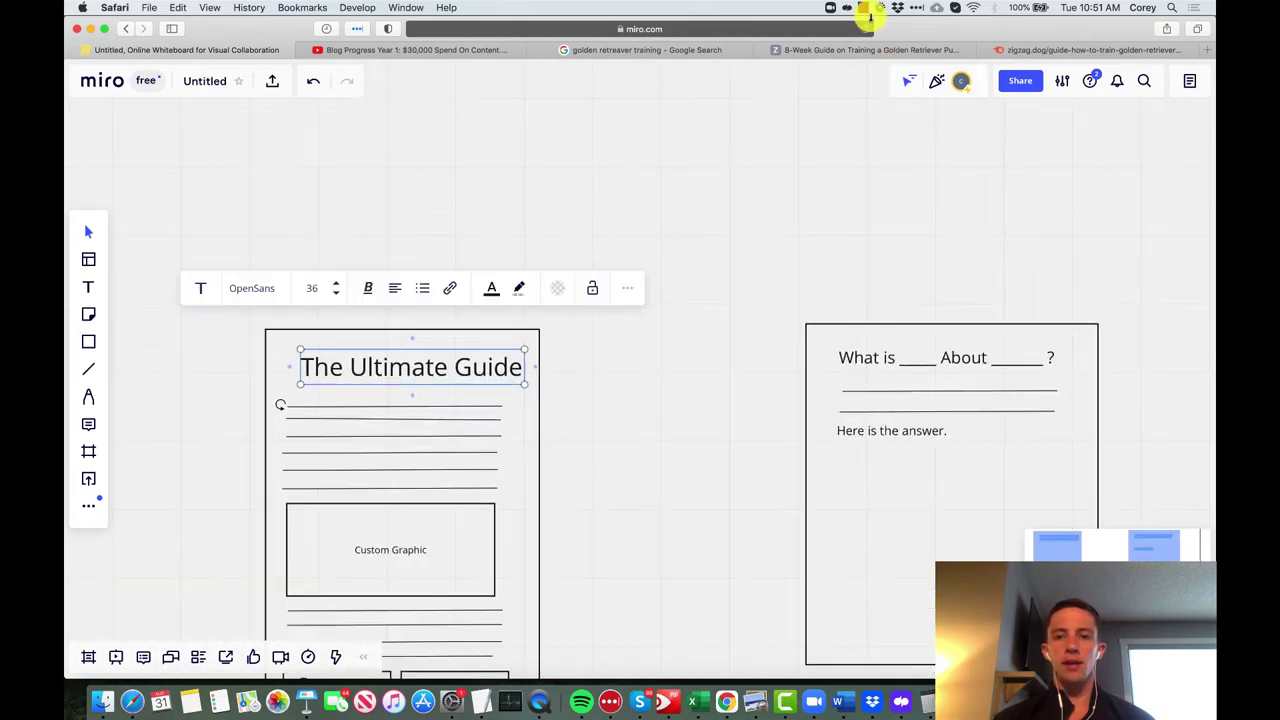
click(820, 50)
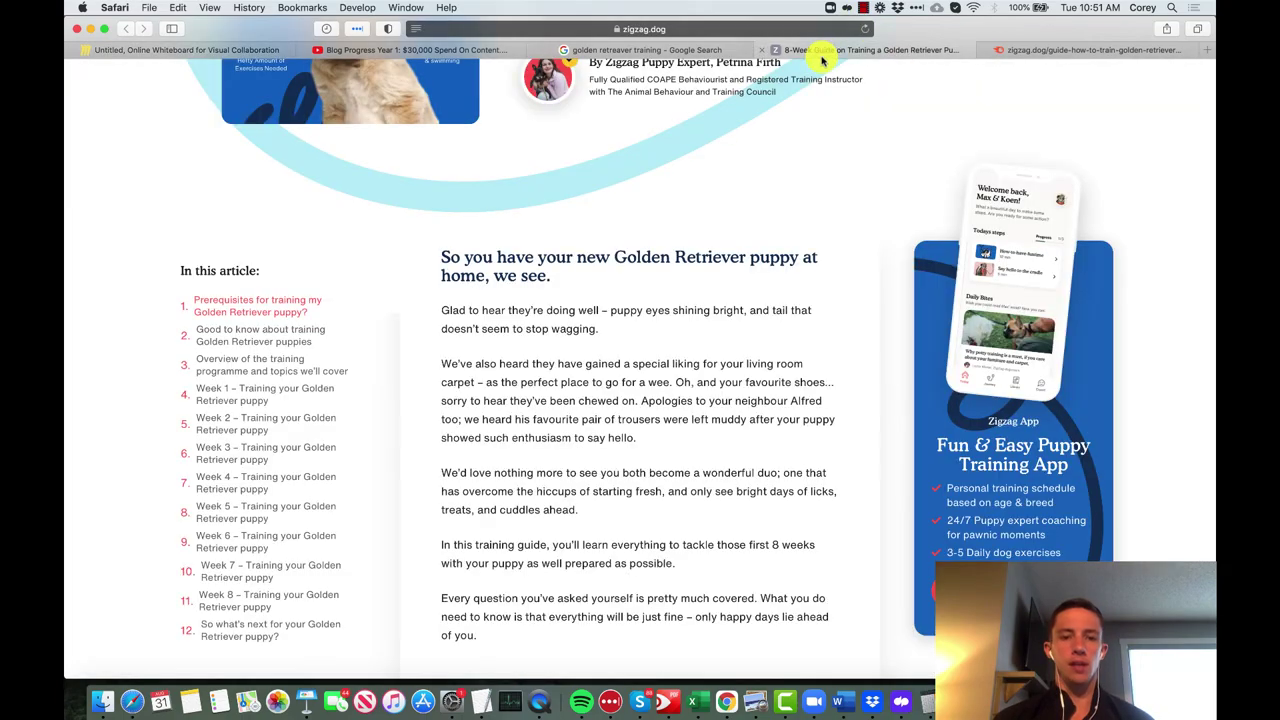
- Scroll to the section on what Golden Retrievers were bred for and select its heading and paragraph
scroll(722, 375, down, 8)
scroll(722, 378, down, 8)
scroll(721, 375, down, 6)
scroll(722, 376, down, 3)
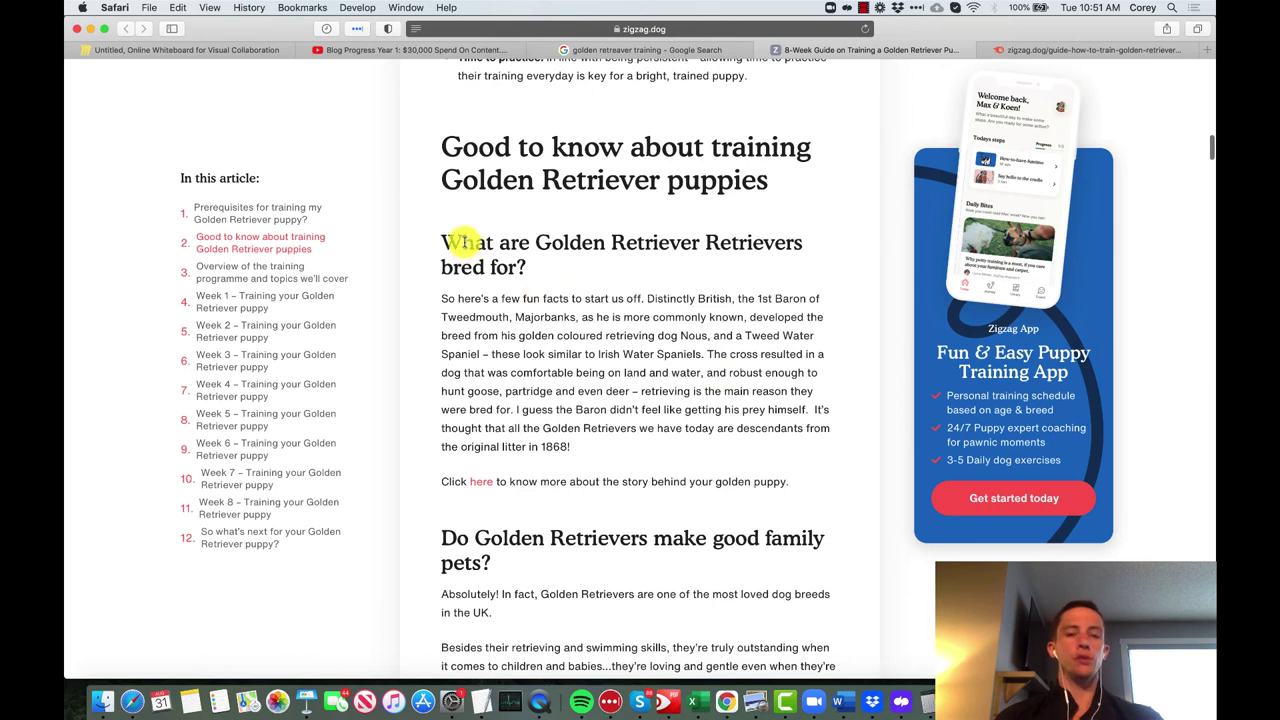
drag(446, 242, 577, 273)
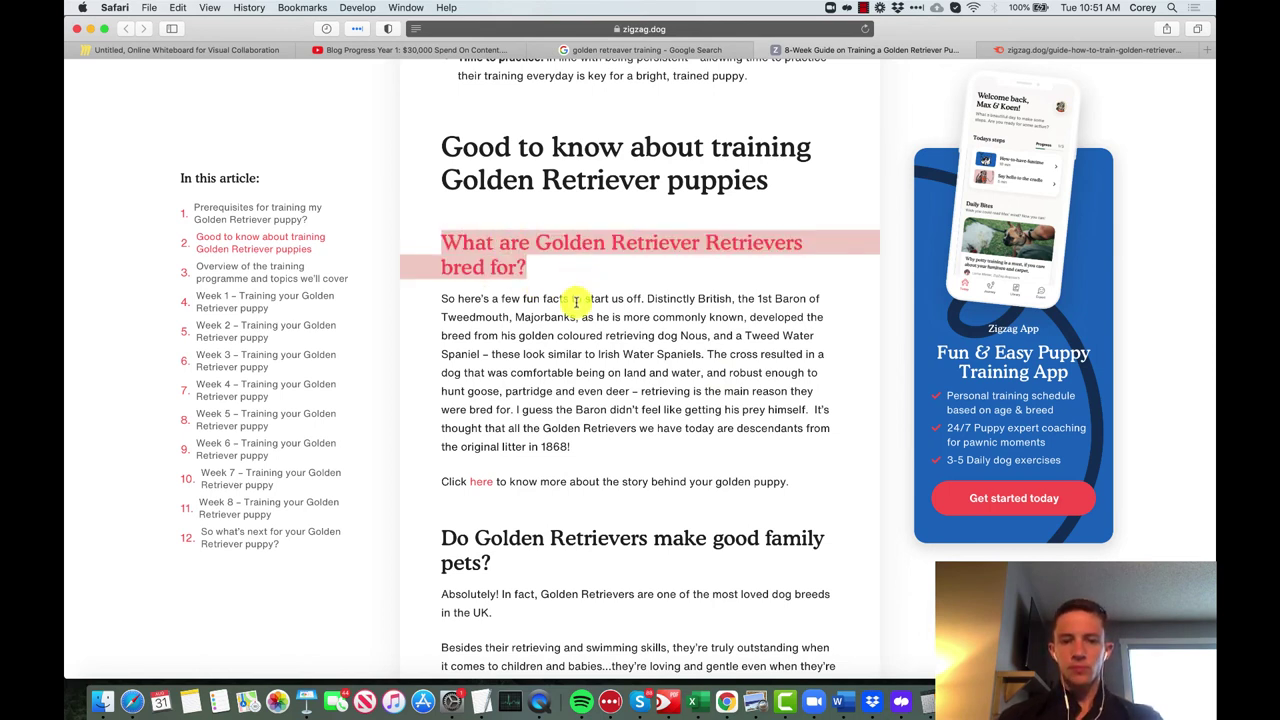
drag(800, 484, 437, 296)
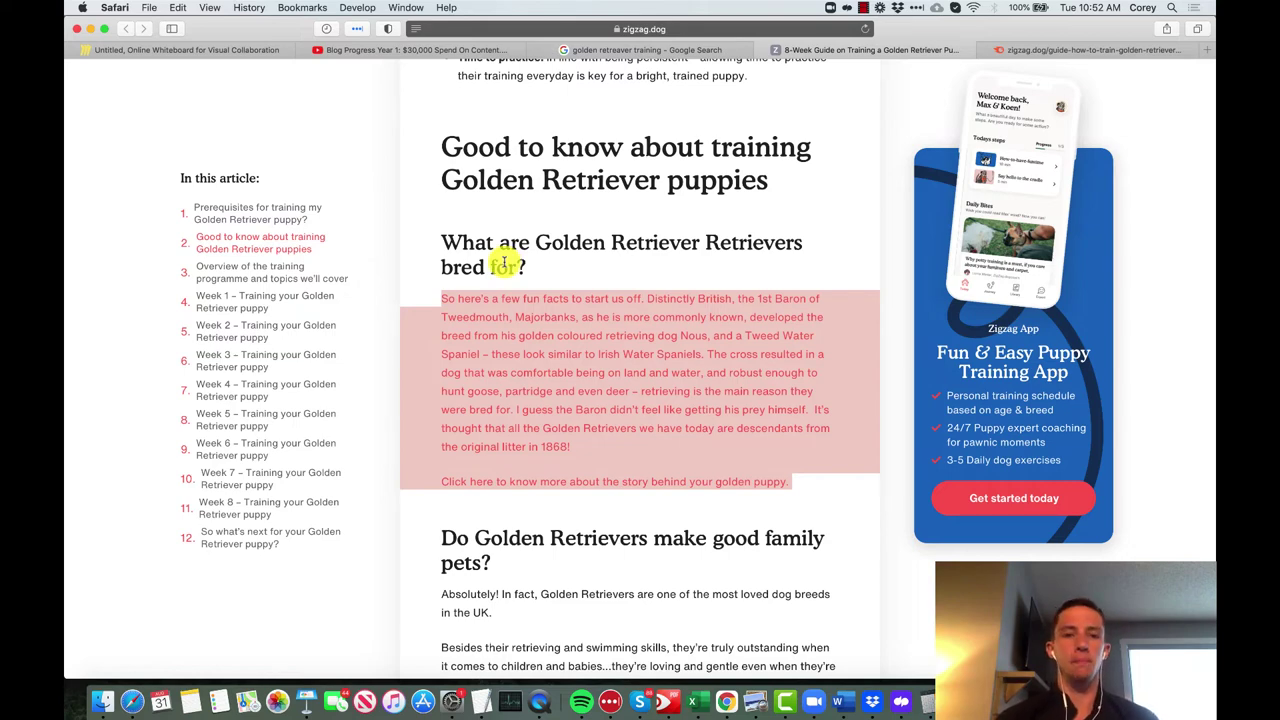
- Glance at the training search results, revisit the article, then return to the Miro board
click(638, 51)
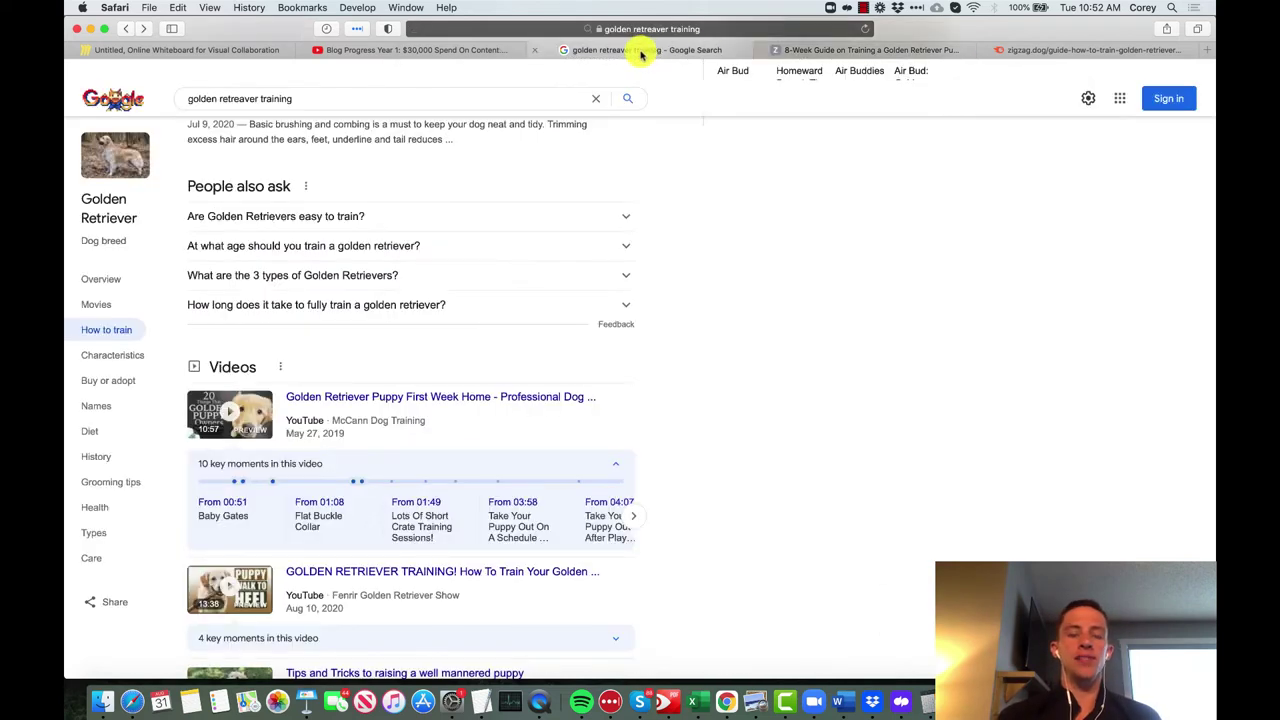
click(838, 50)
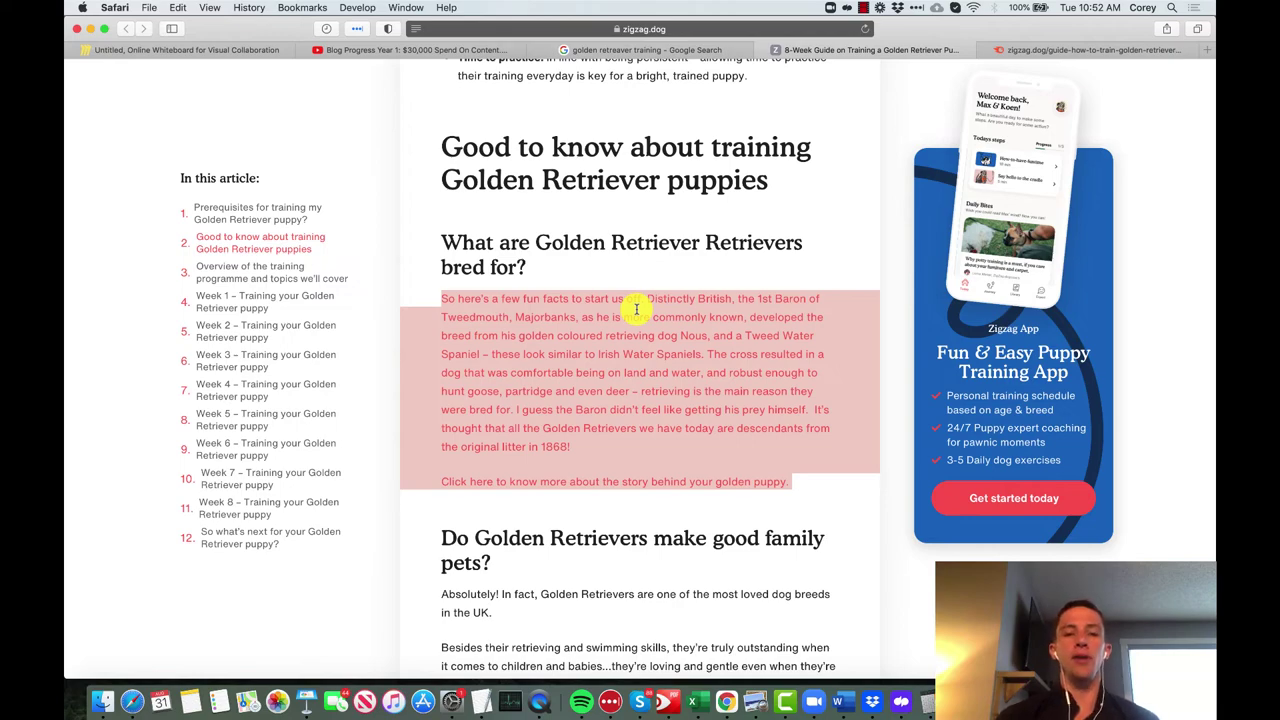
scroll(636, 309, up, 10)
scroll(636, 309, down, 10)
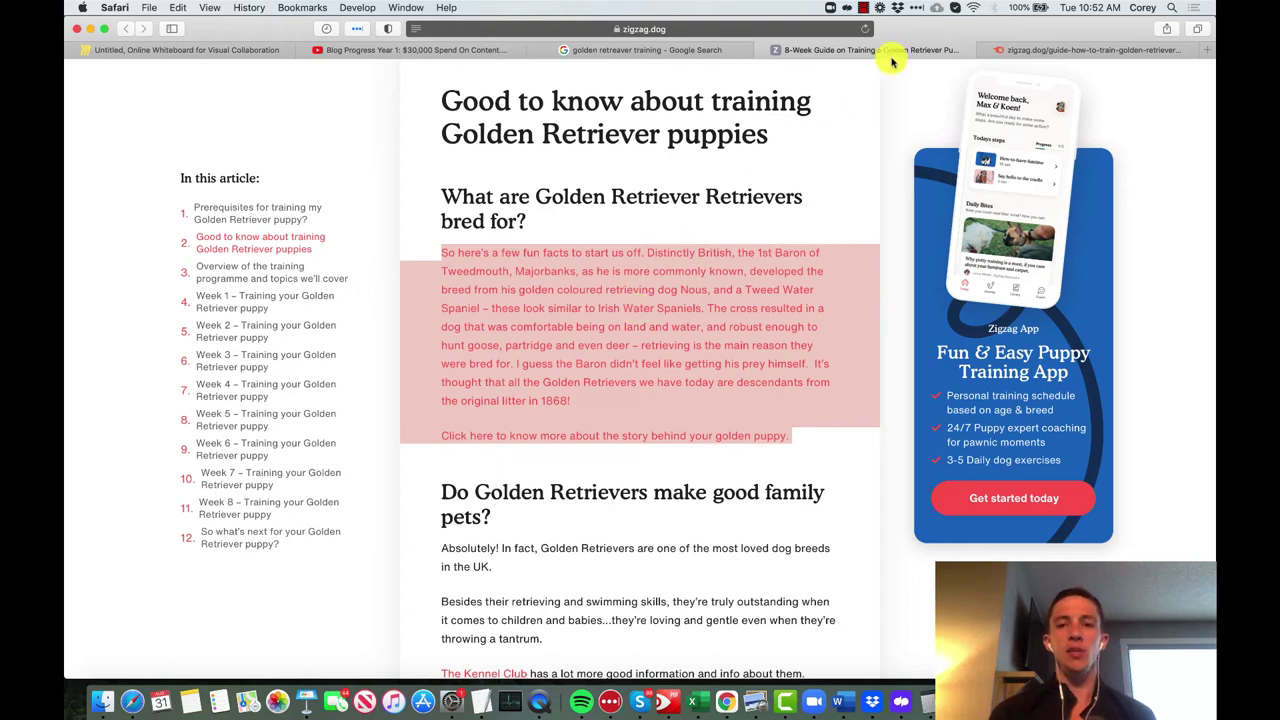
click(238, 50)
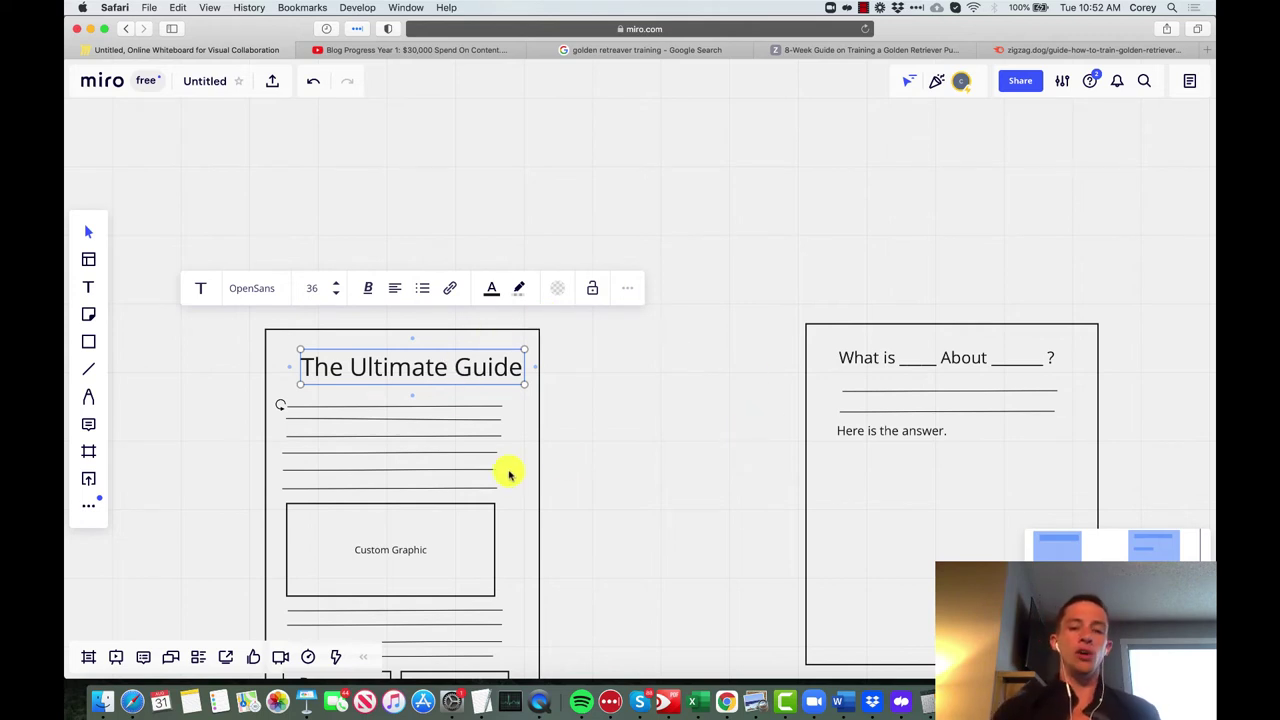
scroll(563, 373, down, 10)
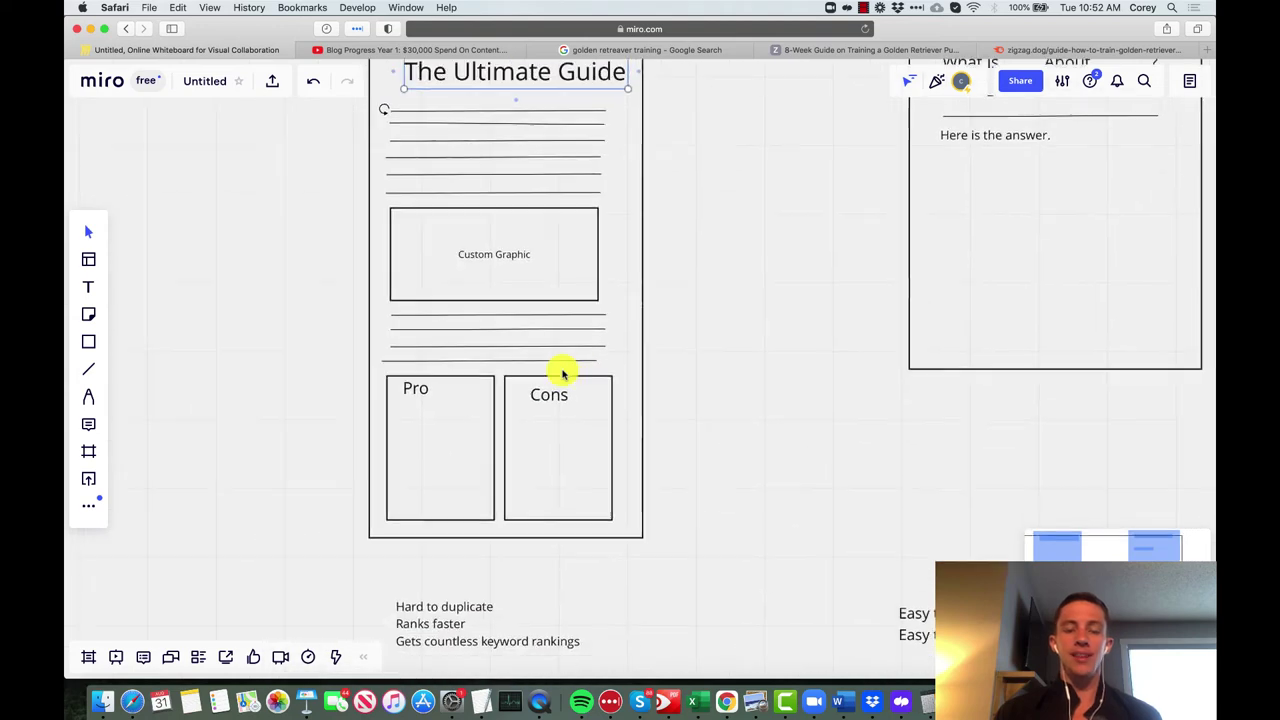
scroll(563, 373, up, 10)
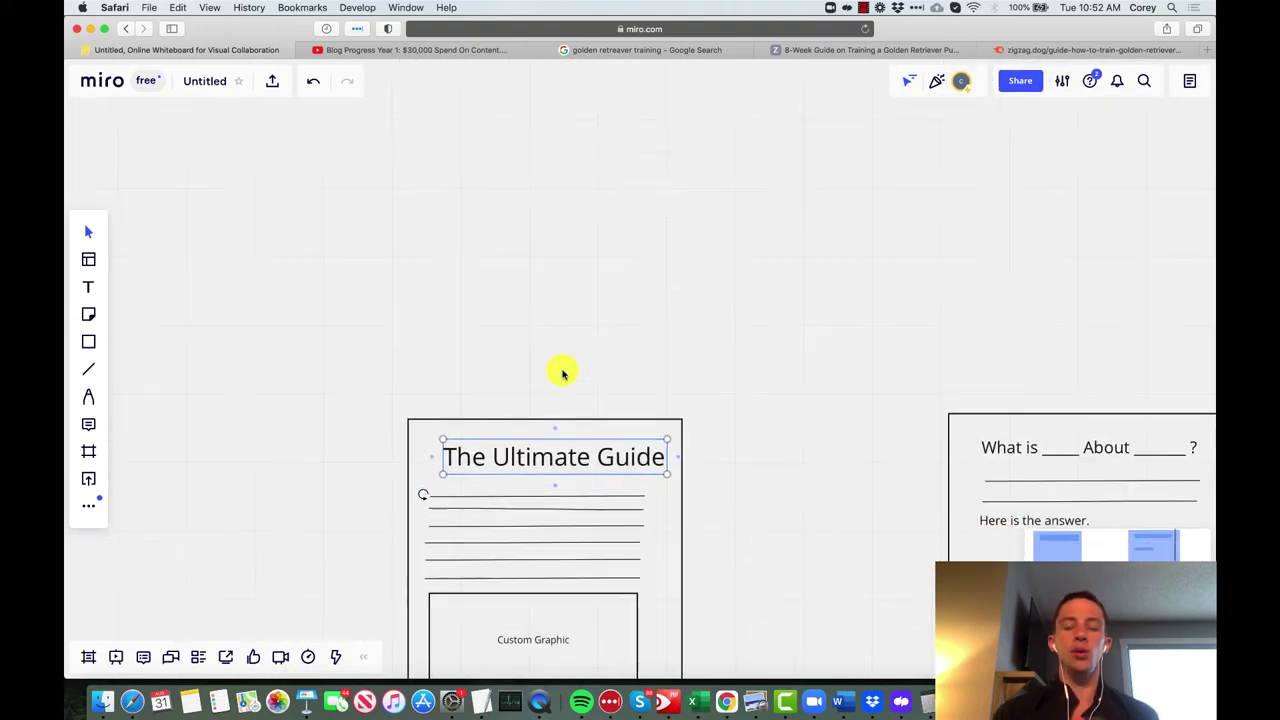
scroll(563, 373, right, 2)
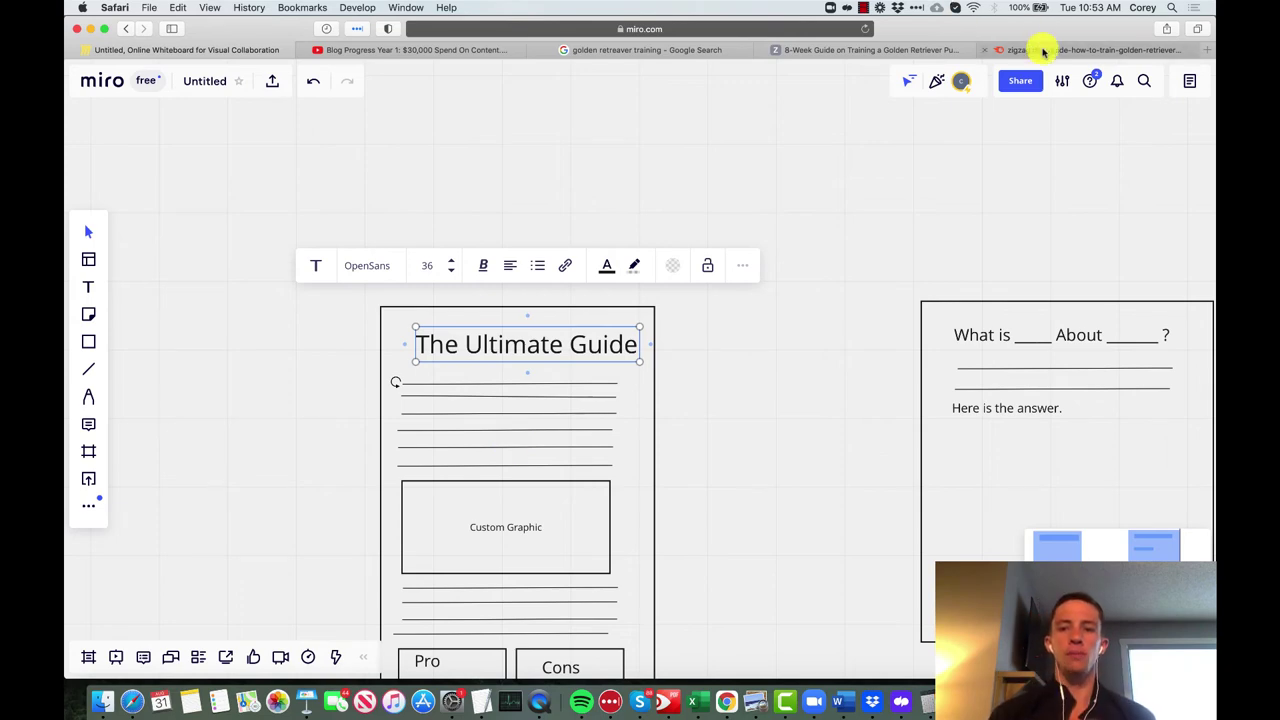
- Switch to SEMrush and clear the existing domain from its search box
click(1046, 49)
scroll(641, 267, down, 2)
scroll(641, 267, down, 4)
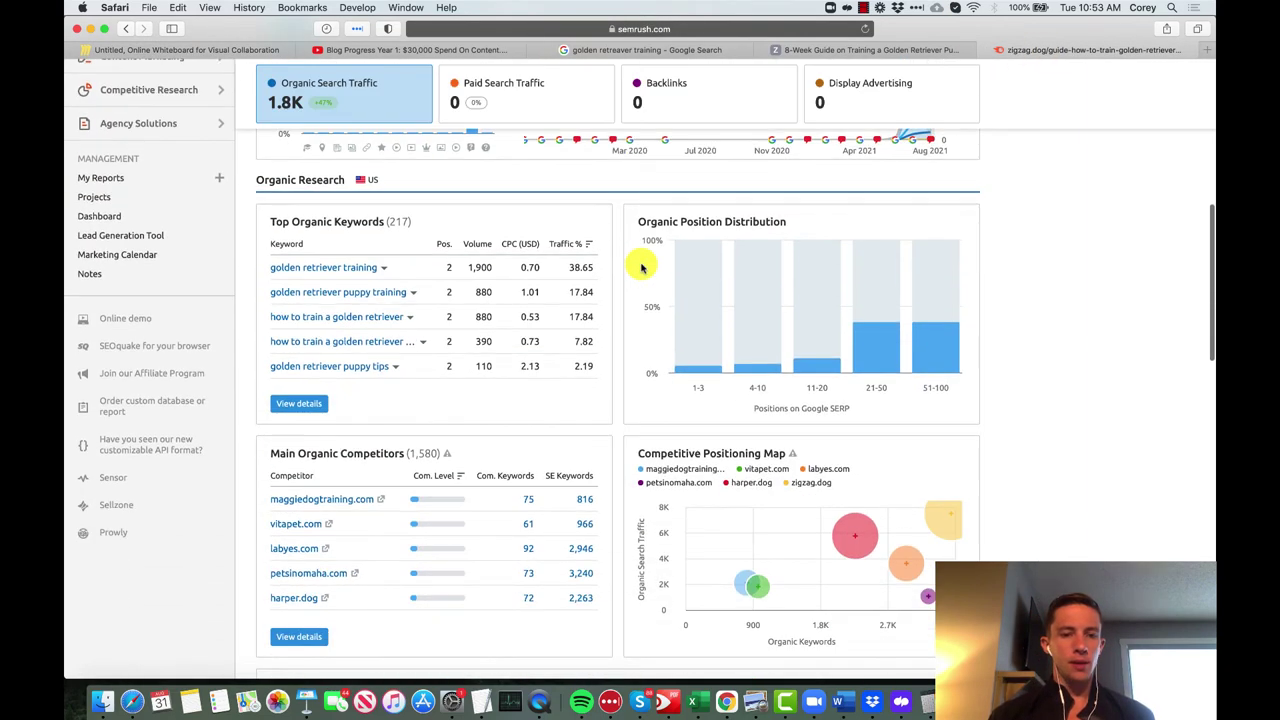
scroll(641, 267, up, 6)
click(406, 104)
key(super+a)
- Search 'golden retriever training' and list all 250 question keywords
text(gold)
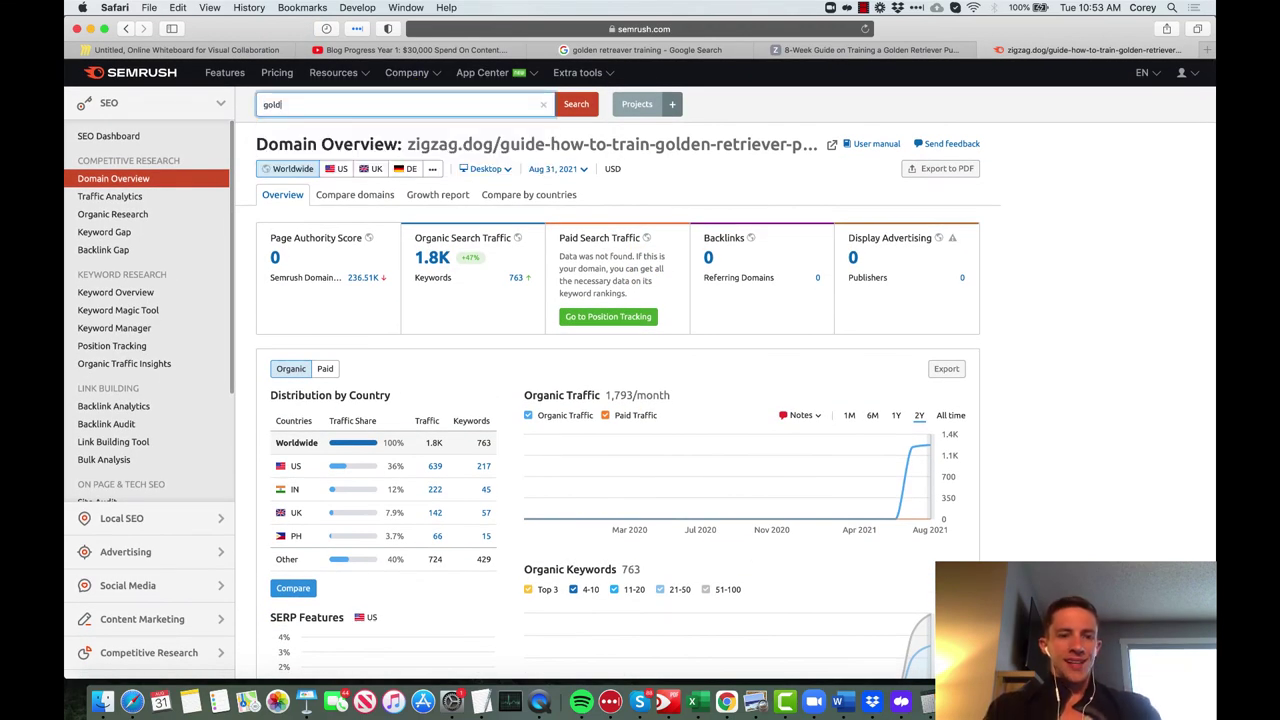
text(en retreave)
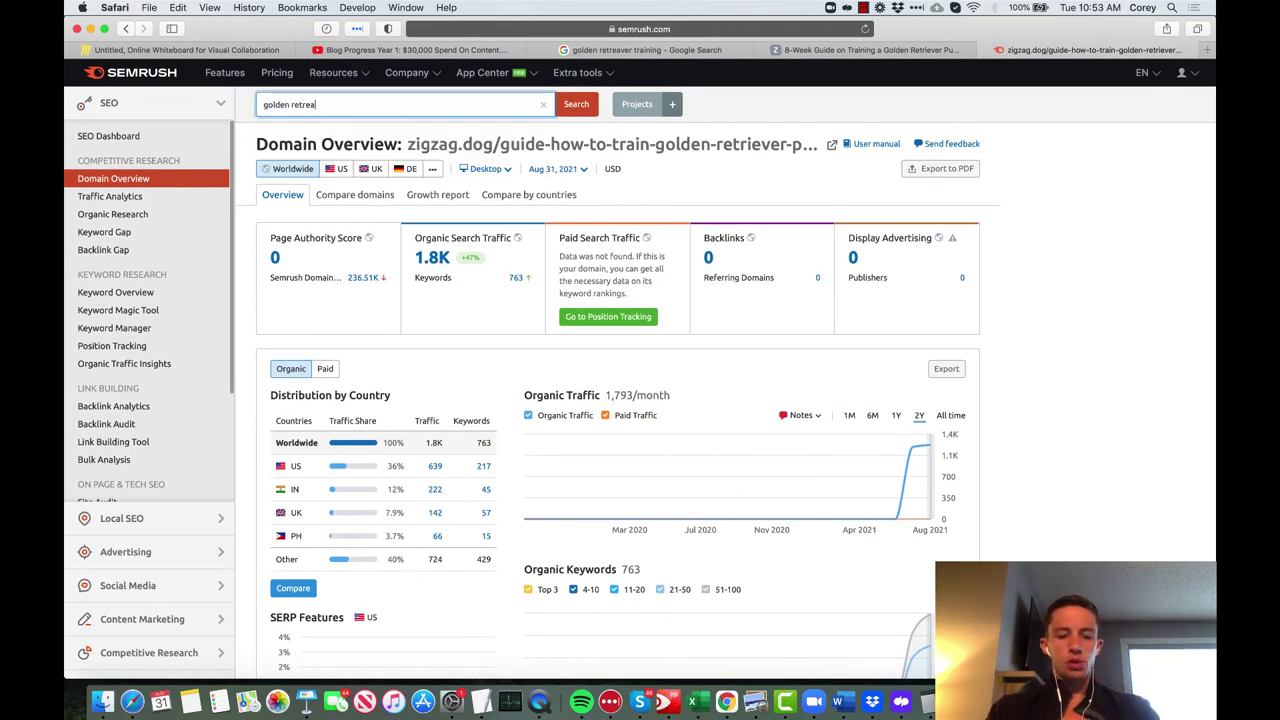
key(BackSpace)
key(BackSpace)
key(BackSpace)
key(BackSpace)
text(iever training)
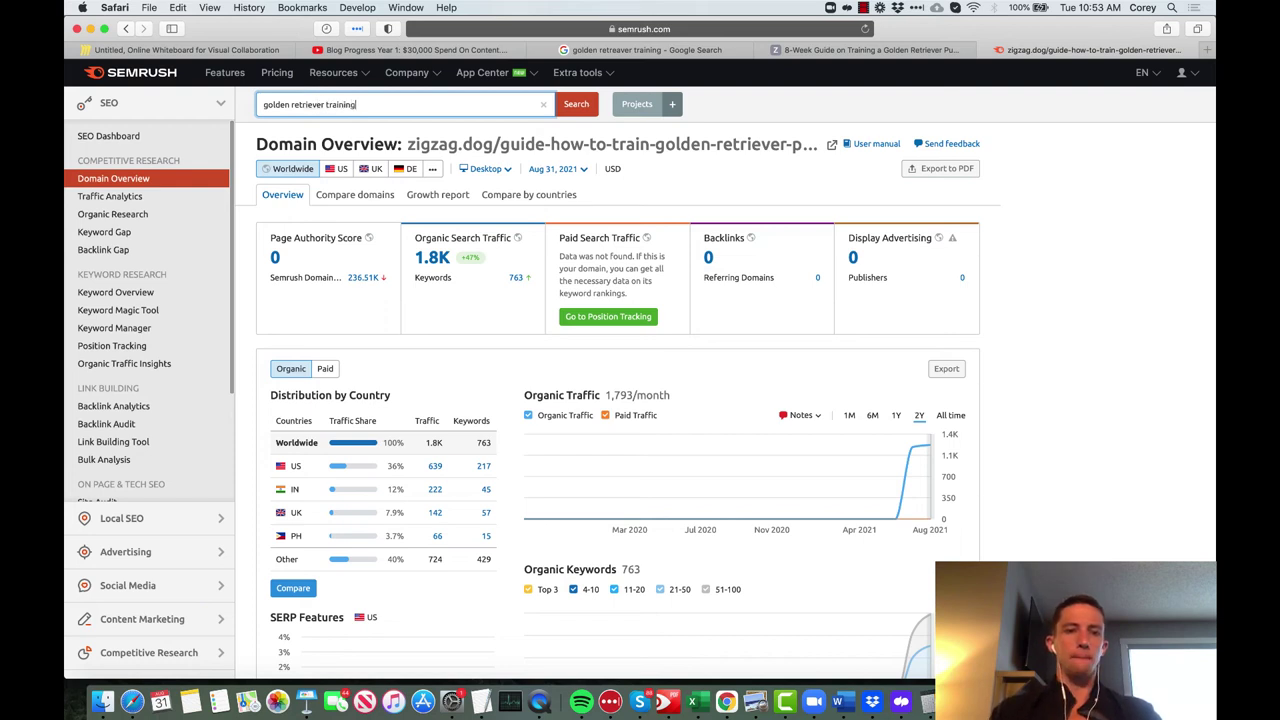
click(575, 106)
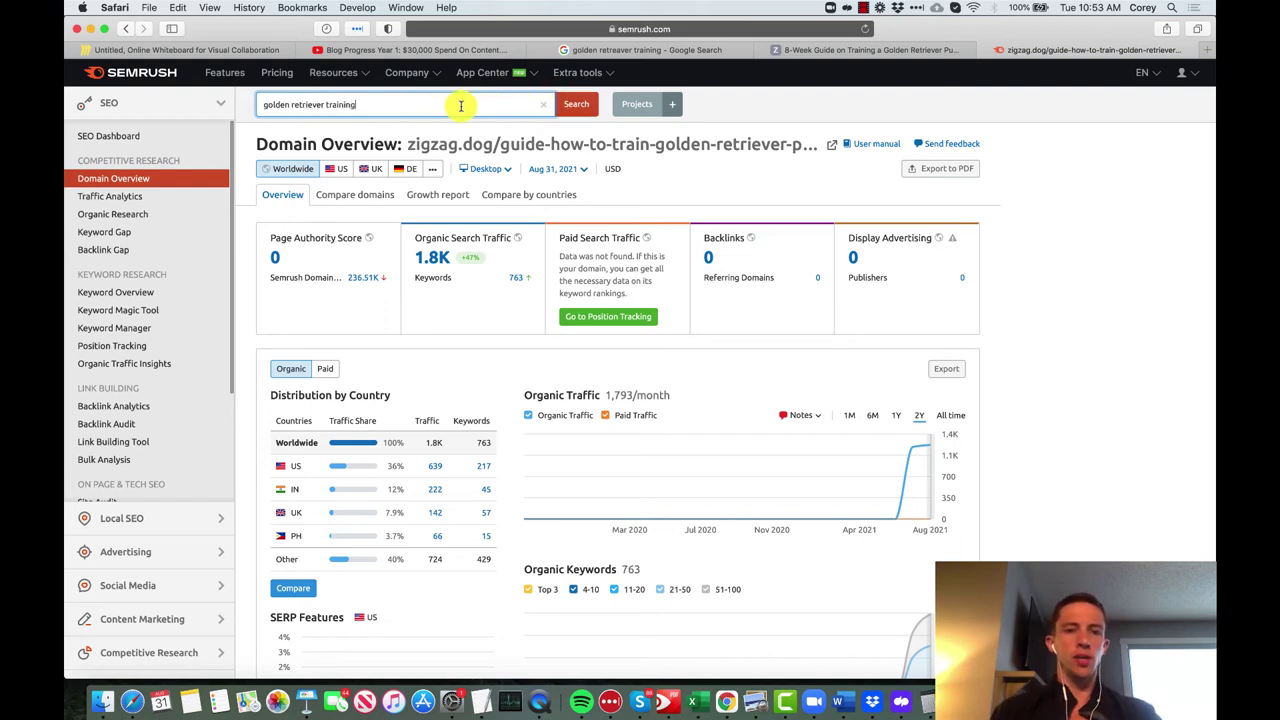
click(587, 111)
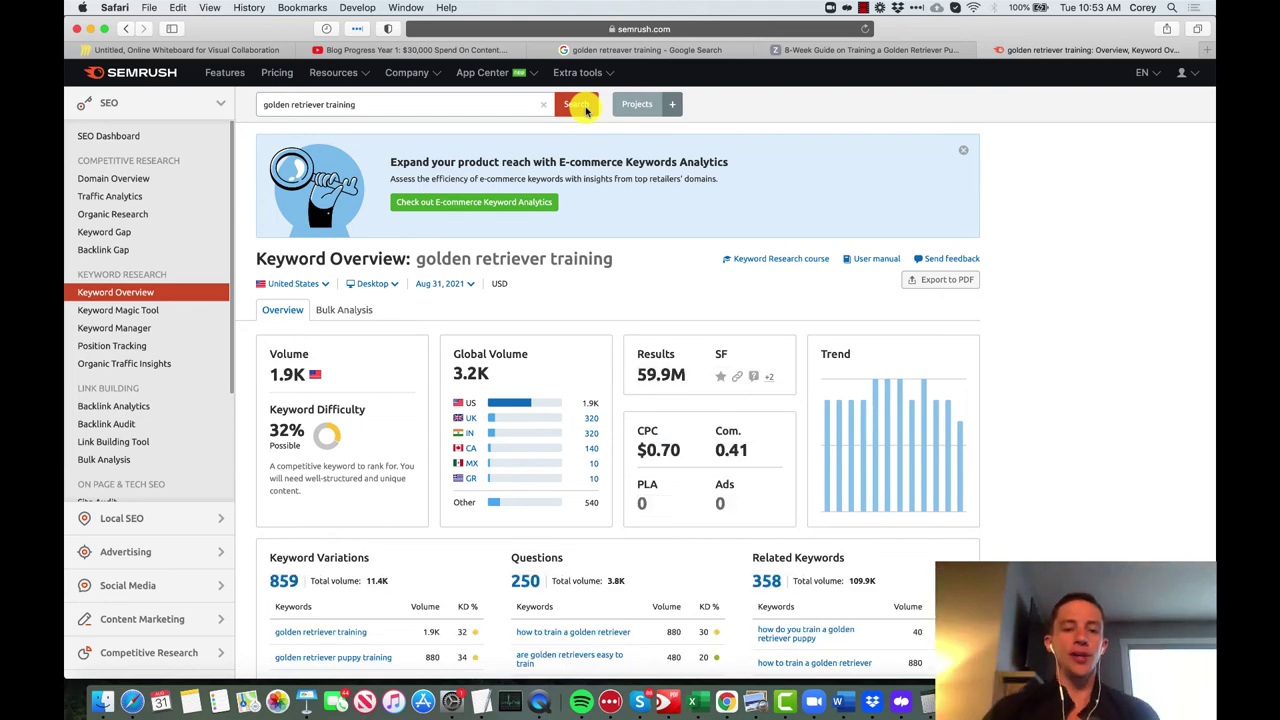
scroll(571, 409, down, 4)
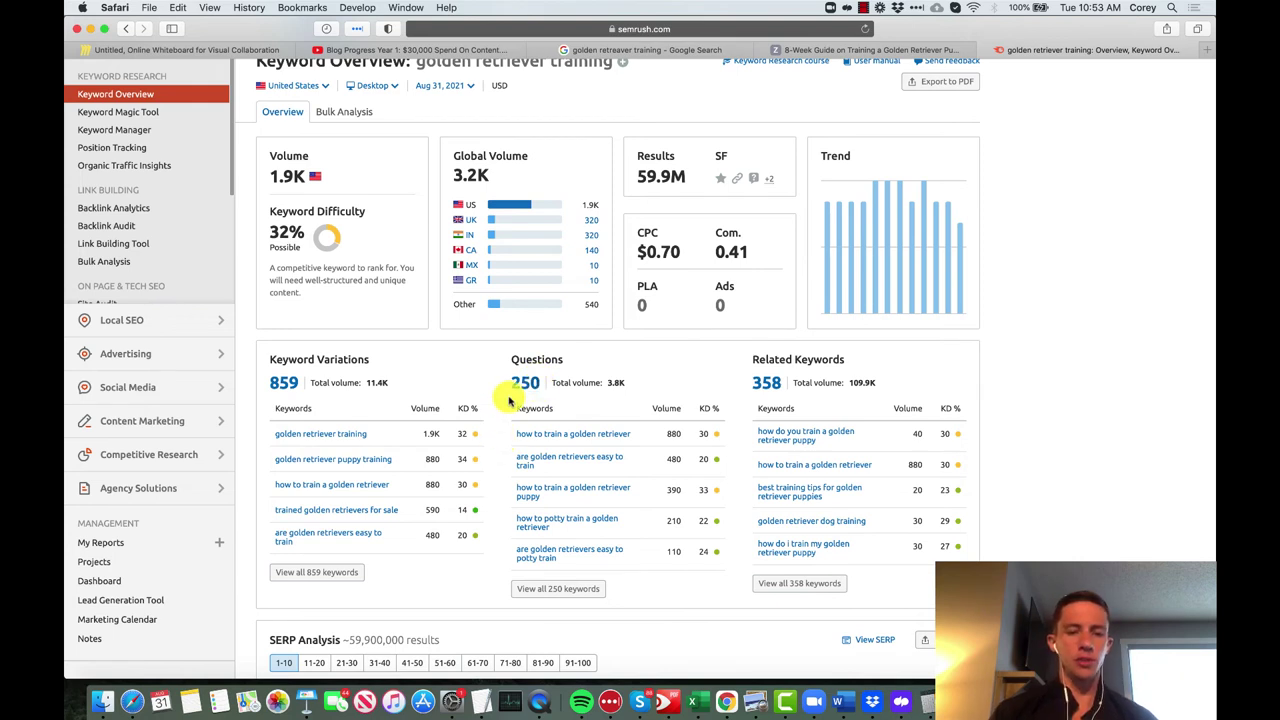
click(568, 587)
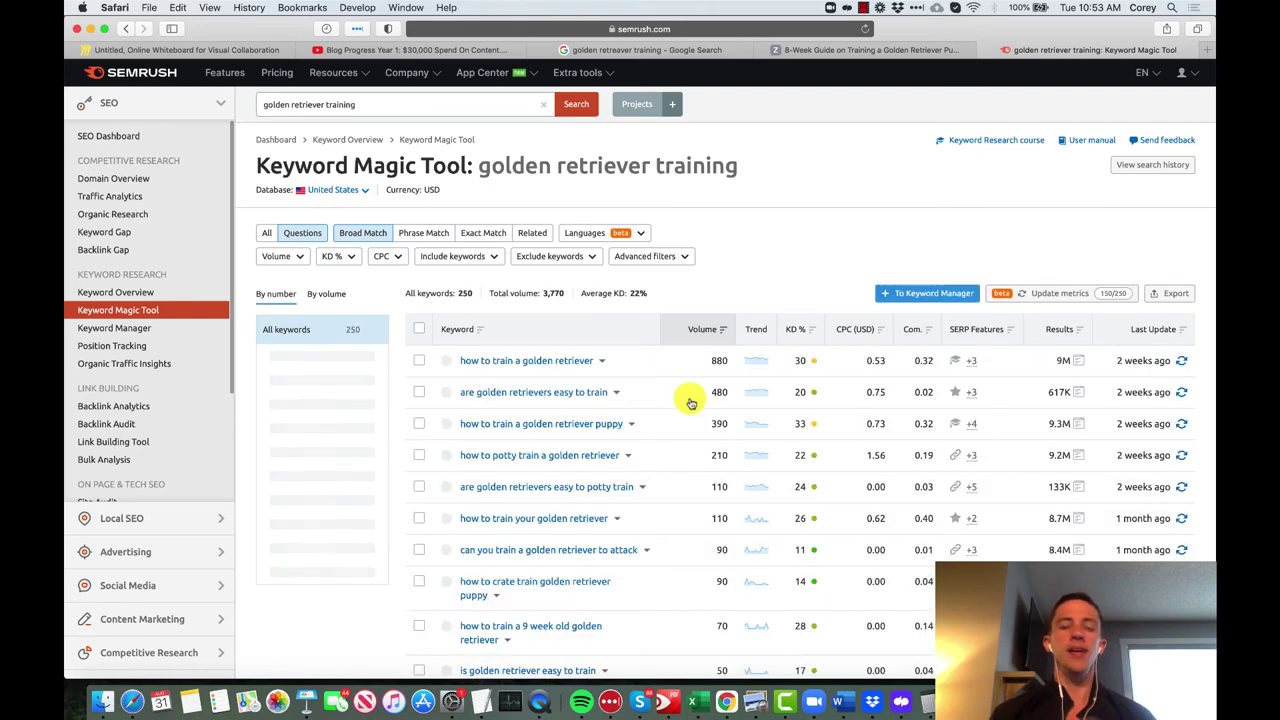
- Tick the puppy training, potty training and 'train to attack' question keywords (rows 3, 4, 7)
scroll(638, 305, down, 2)
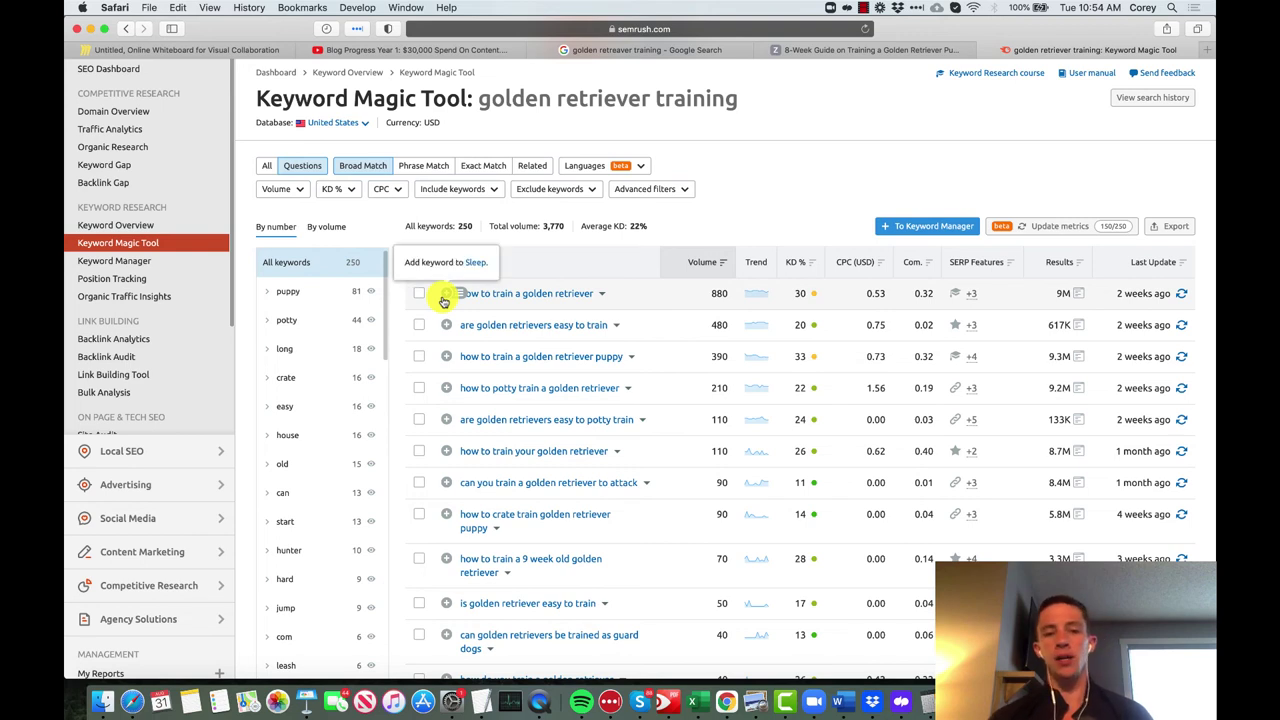
click(419, 357)
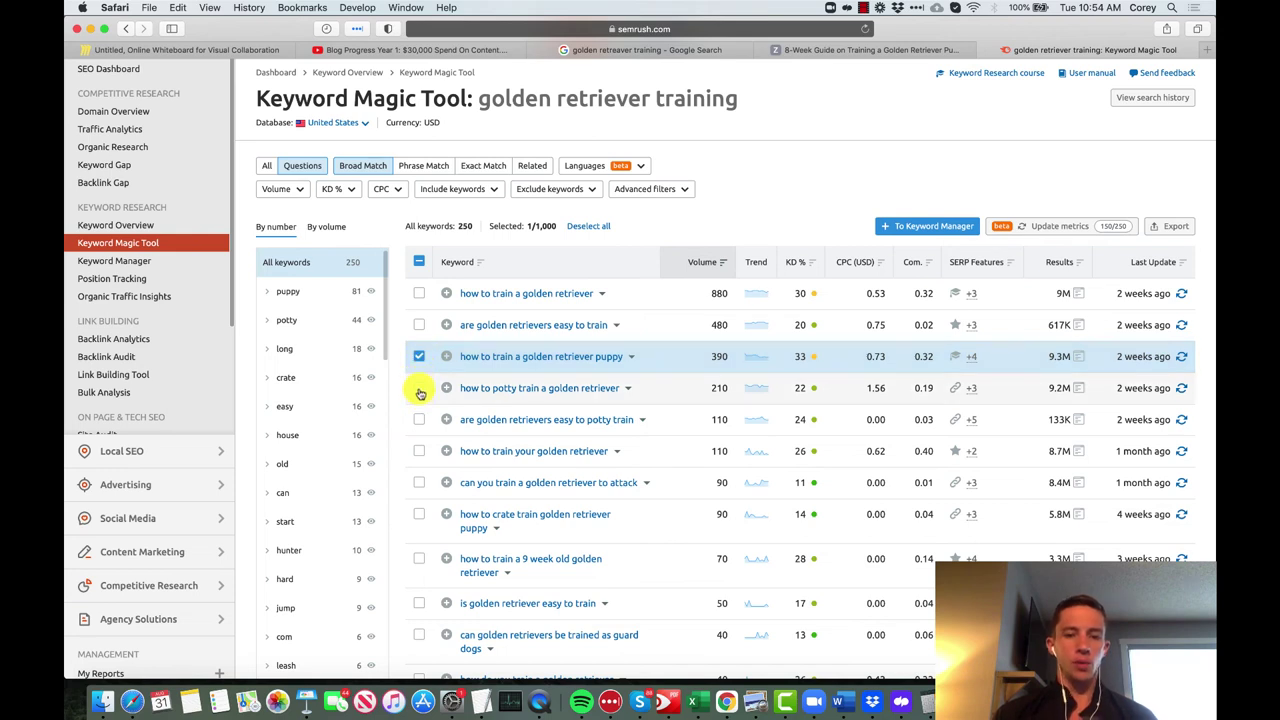
click(419, 388)
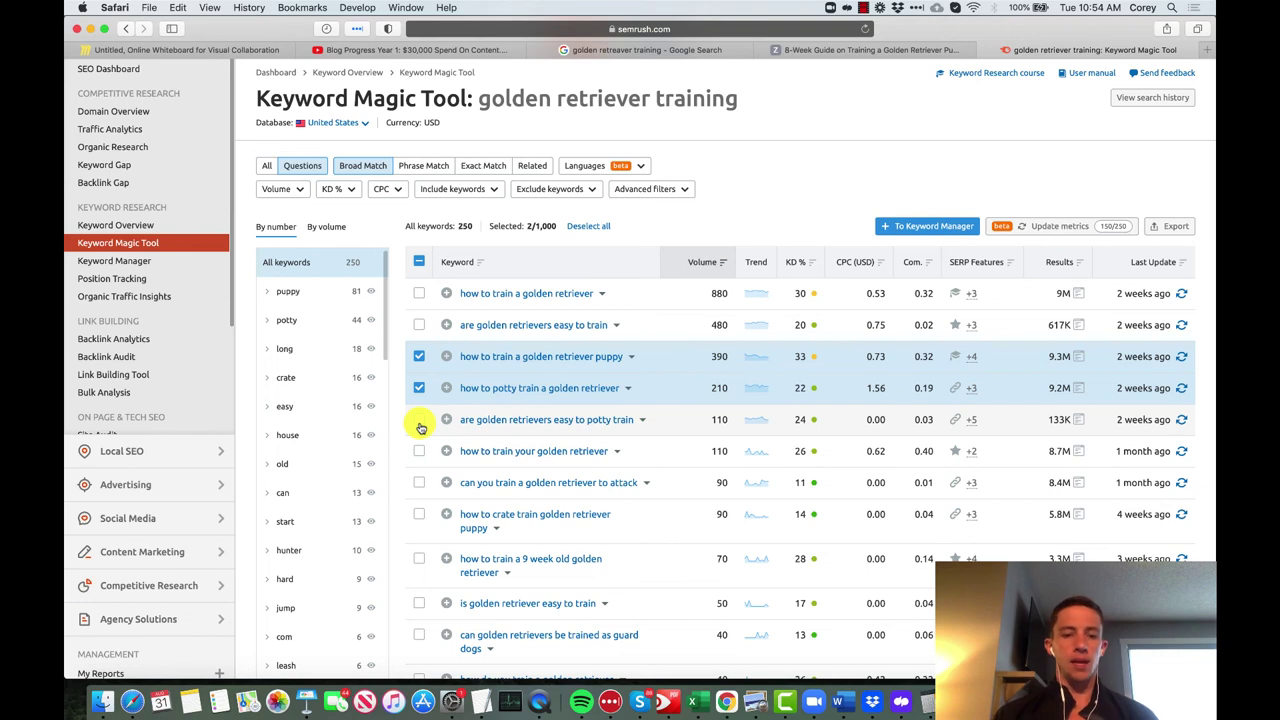
click(420, 484)
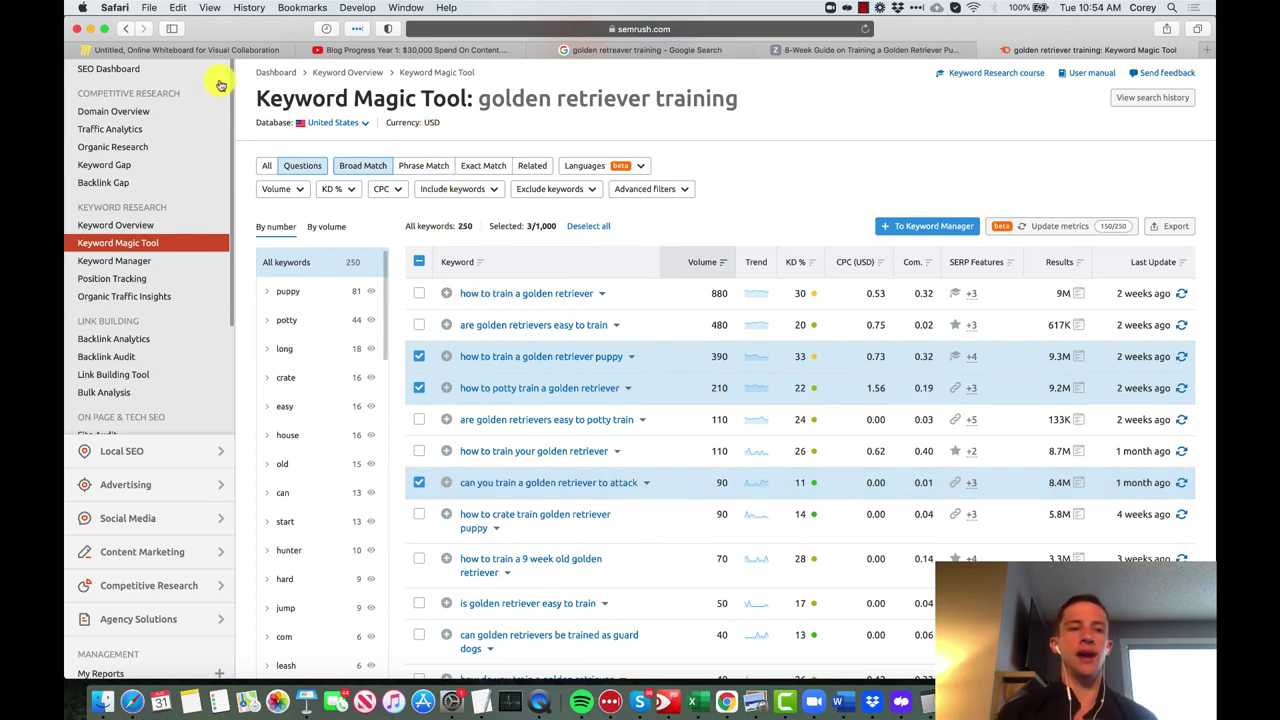
- Switch from SEMrush back to the Miro board with the Ultimate Guide and Q&A wireframes
click(200, 50)
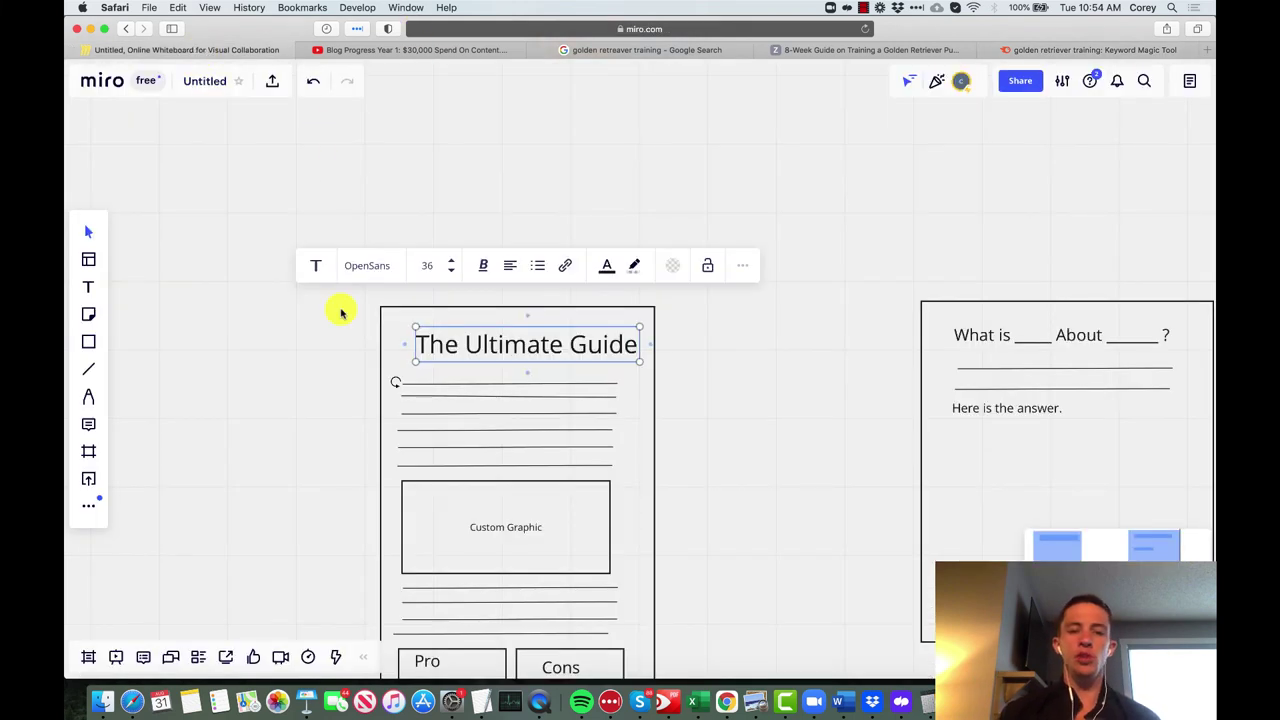